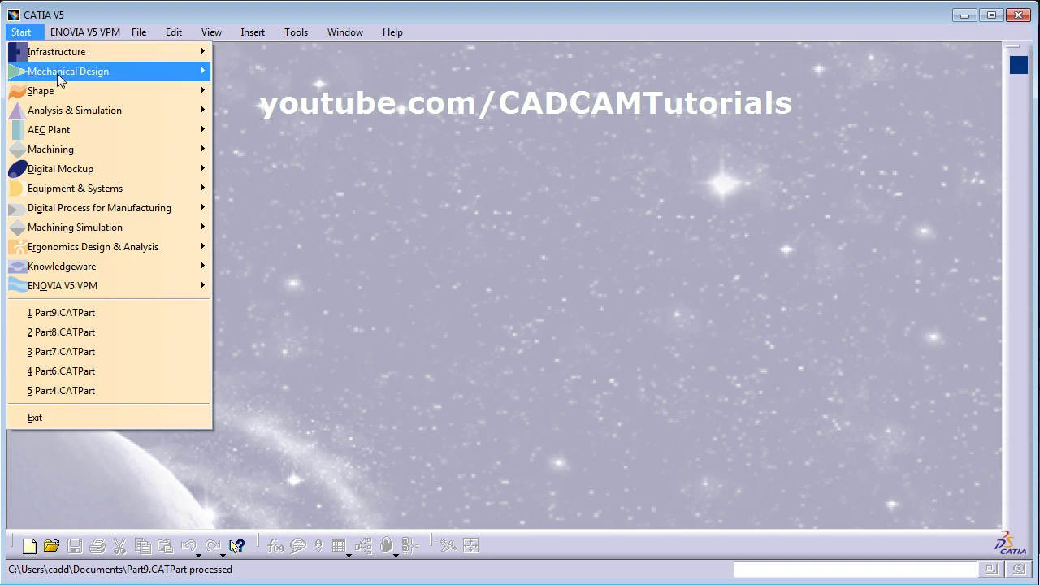
# - Create a new mechanical part named Part1 with hybrid design enabled
pyautogui.moveTo(58, 72)
pyautogui.click(269, 77)
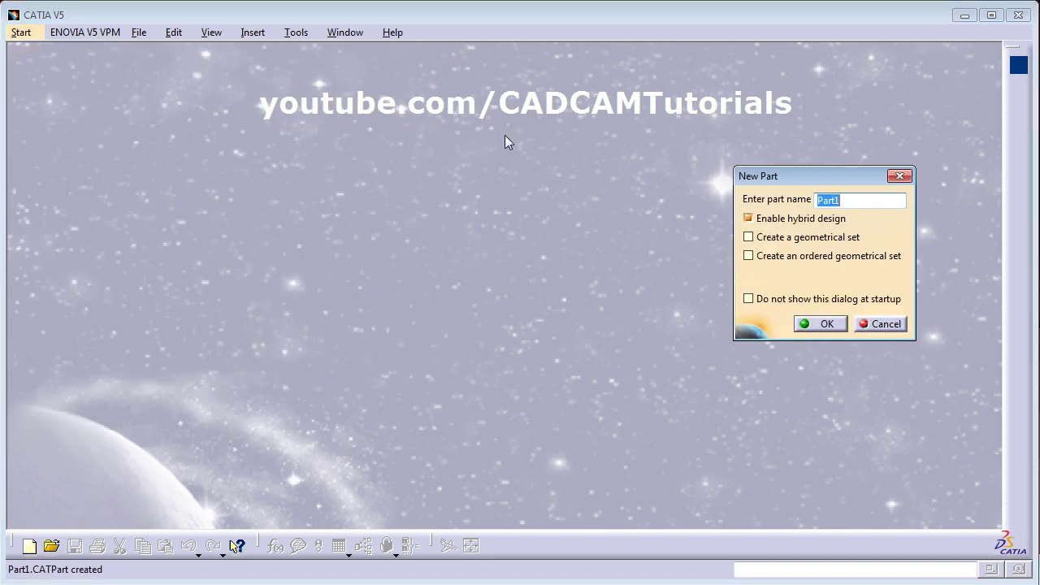
pyautogui.click(827, 325)
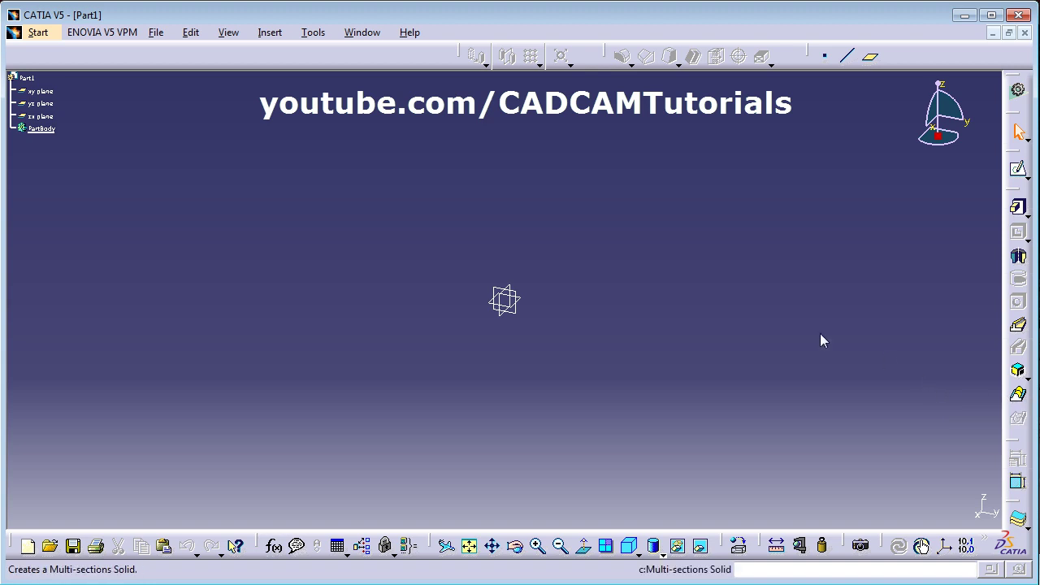
# - Create a plane offset 40 mm above the xy plane and repeat it with one additional instance
pyautogui.moveTo(563, 330); pyautogui.dragTo(558, 398, button='middle')
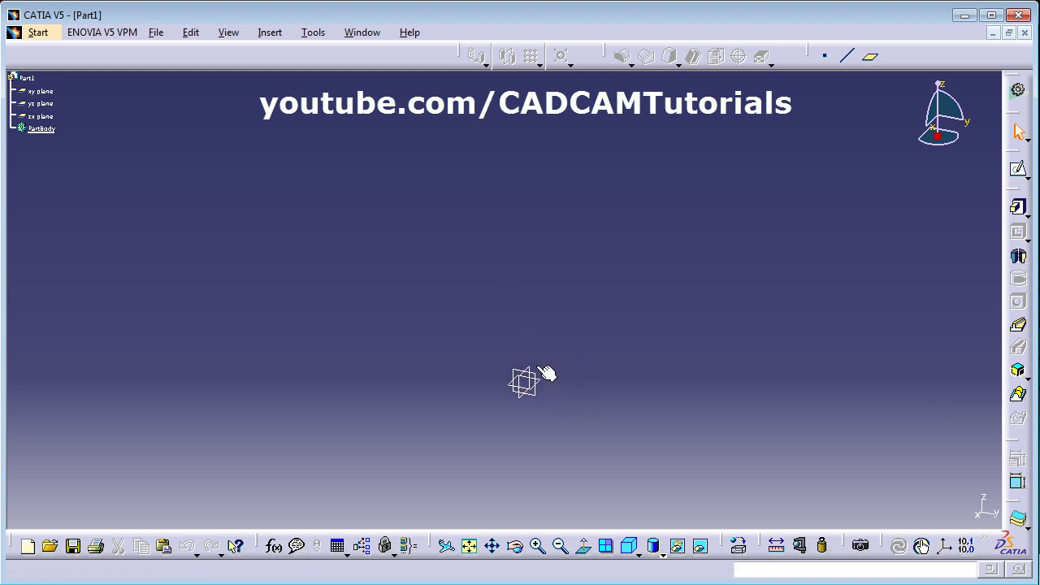
pyautogui.click(872, 59)
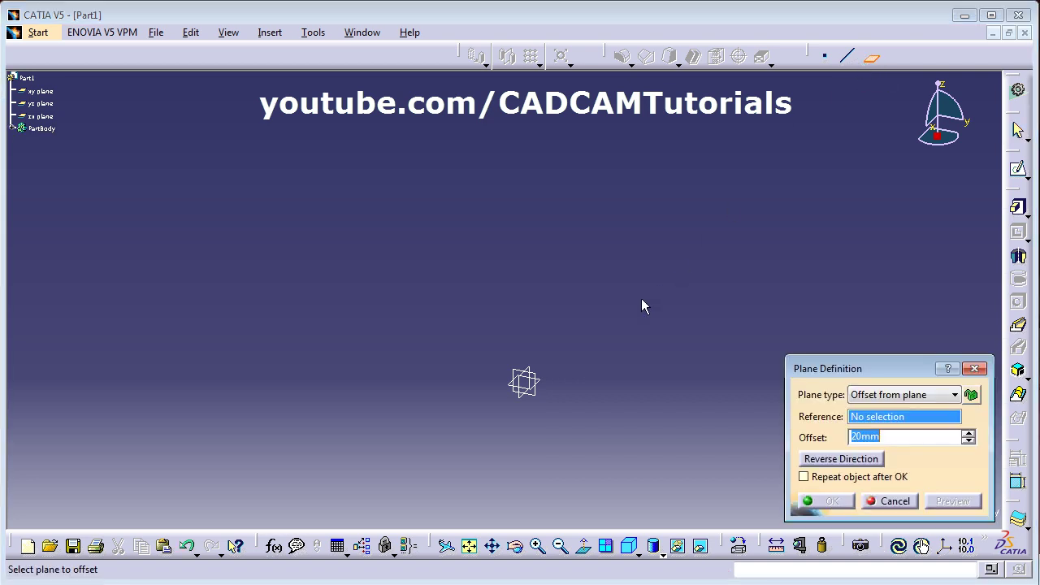
pyautogui.click(547, 387)
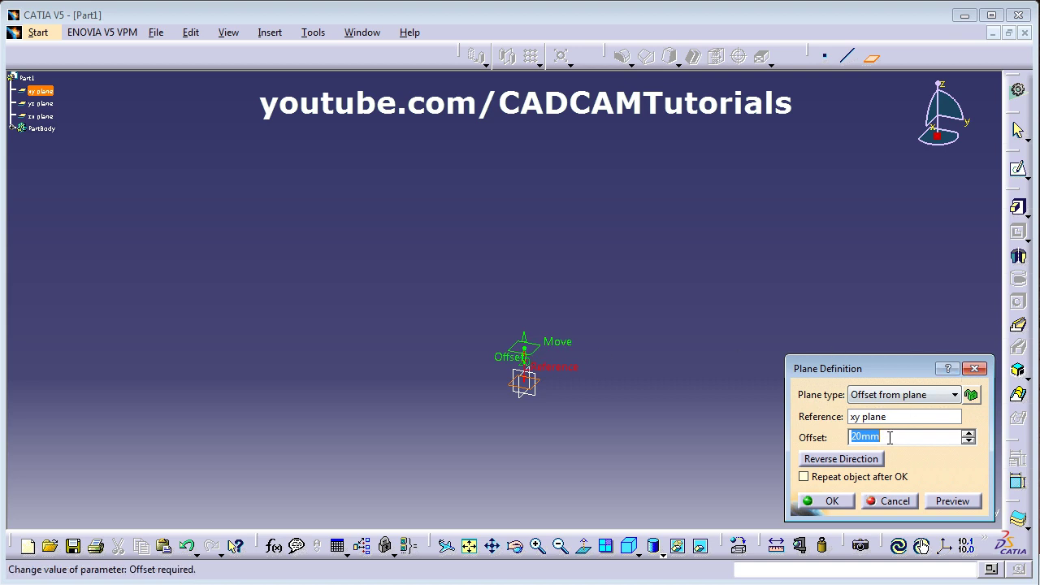
pyautogui.write('40')
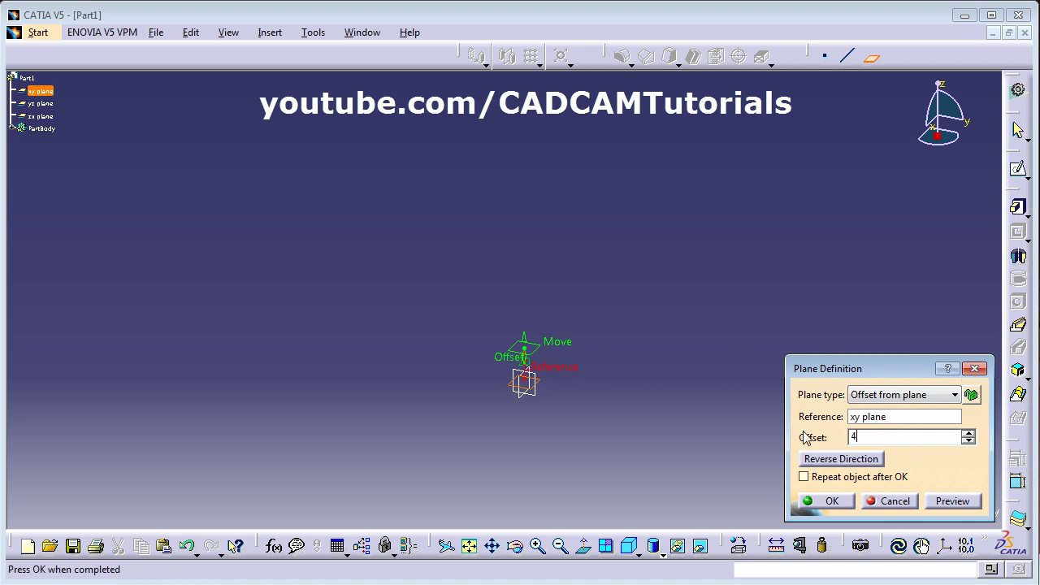
pyautogui.click(804, 478)
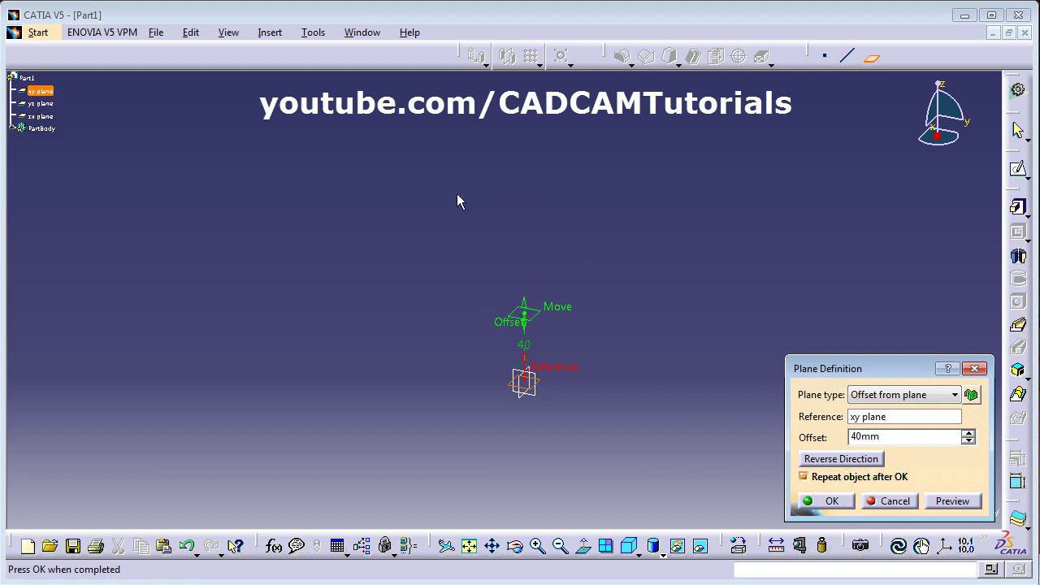
pyautogui.click(830, 501)
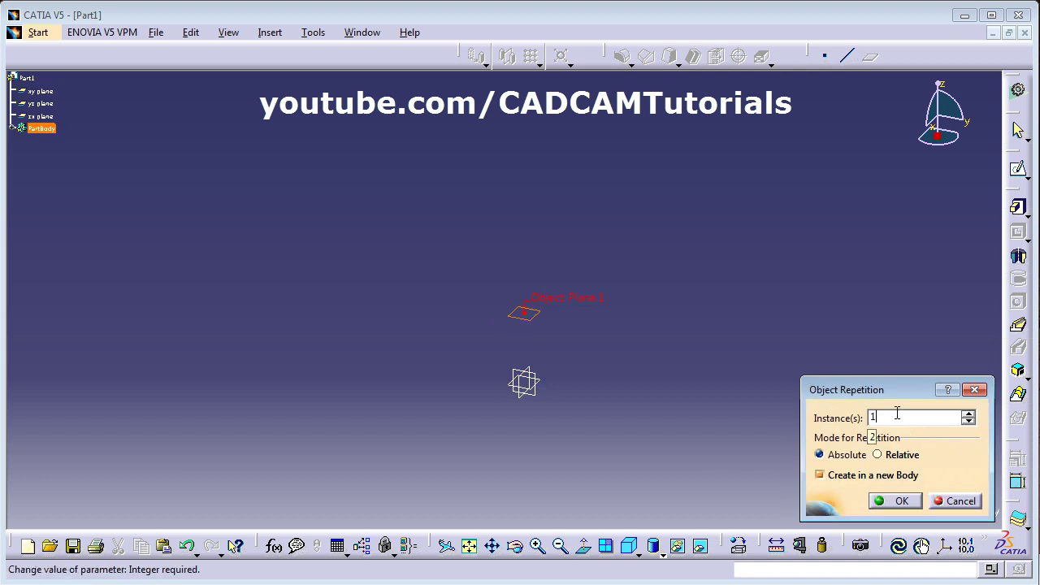
pyautogui.click(901, 502)
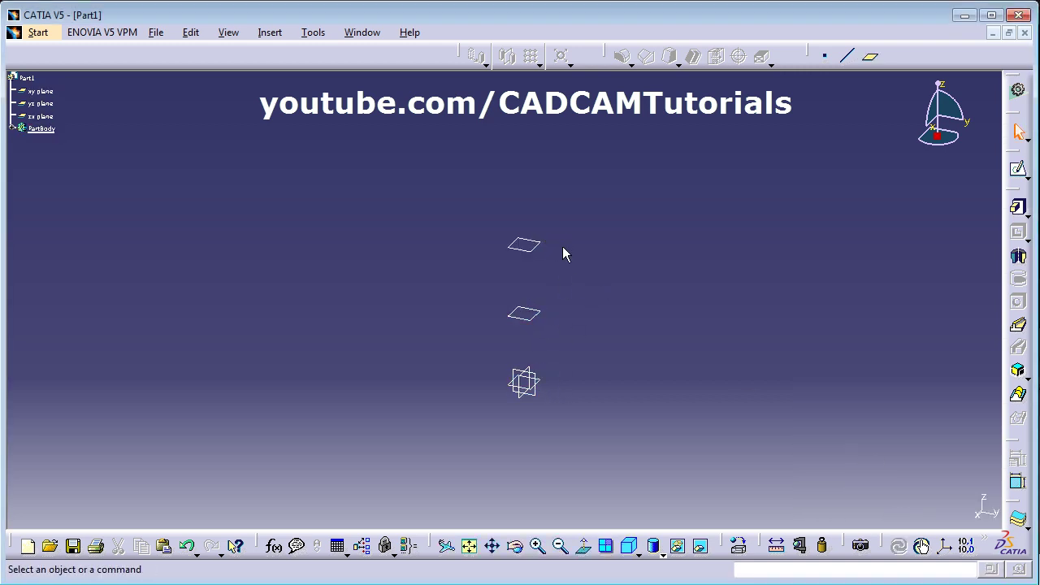
# - Sketch a large centered rectangle about the origin on the xy plane and exit the sketch
pyautogui.click(544, 382)
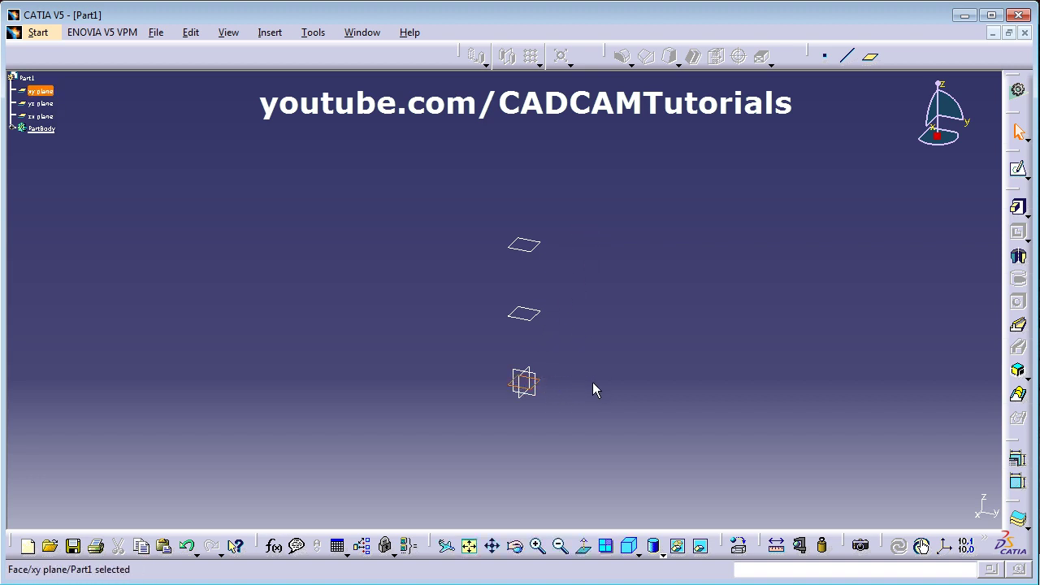
pyautogui.click(1019, 174)
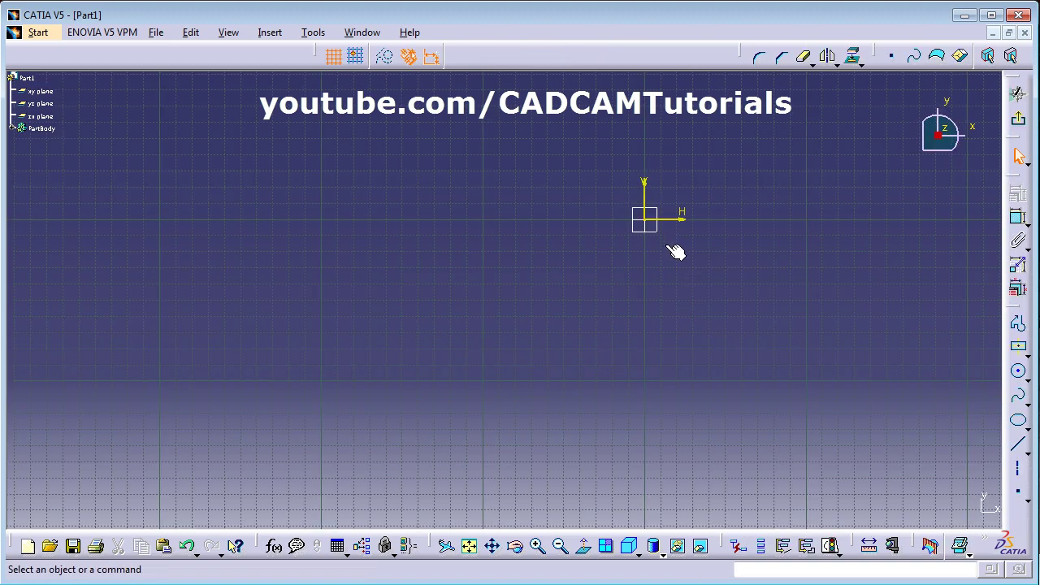
pyautogui.click(469, 546)
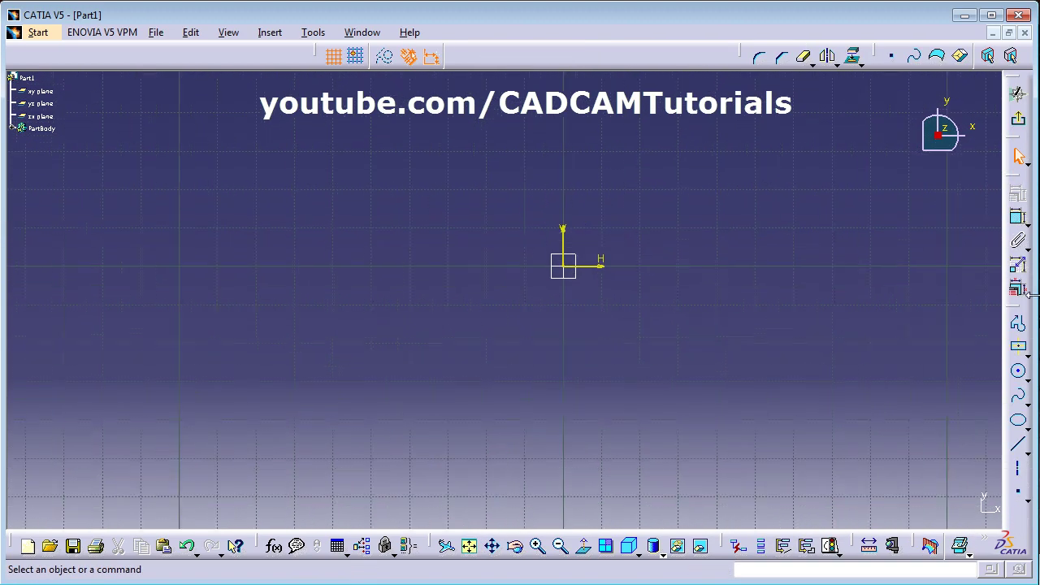
pyautogui.click(1027, 351)
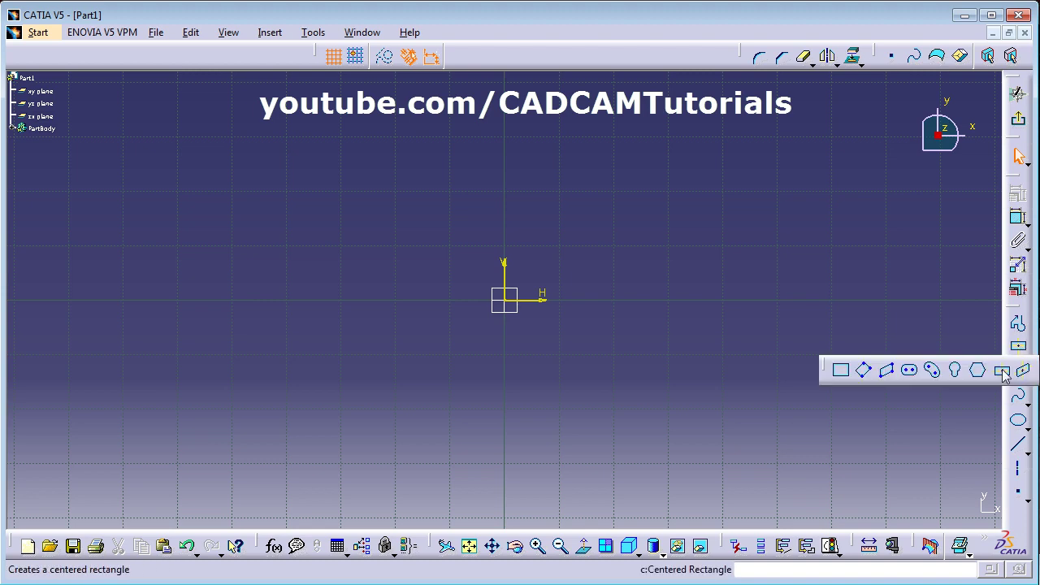
pyautogui.click(1003, 371)
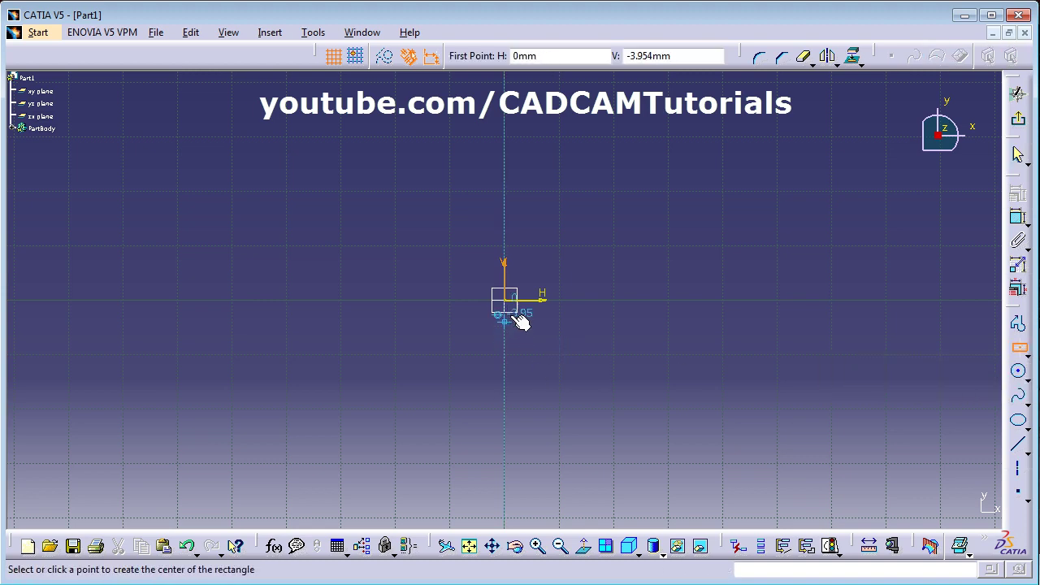
pyautogui.click(506, 303)
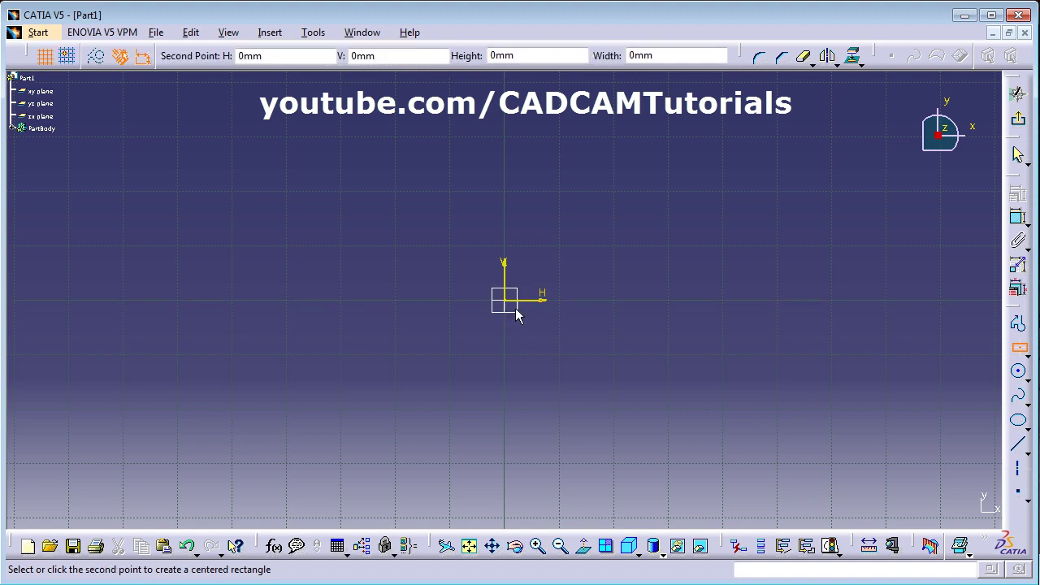
pyautogui.click(727, 444)
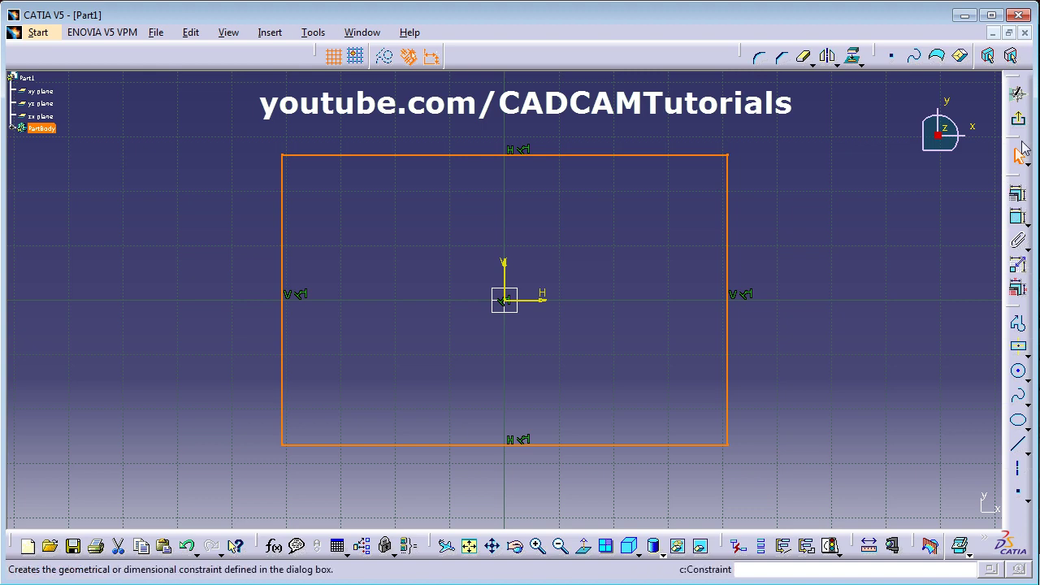
pyautogui.click(1017, 93)
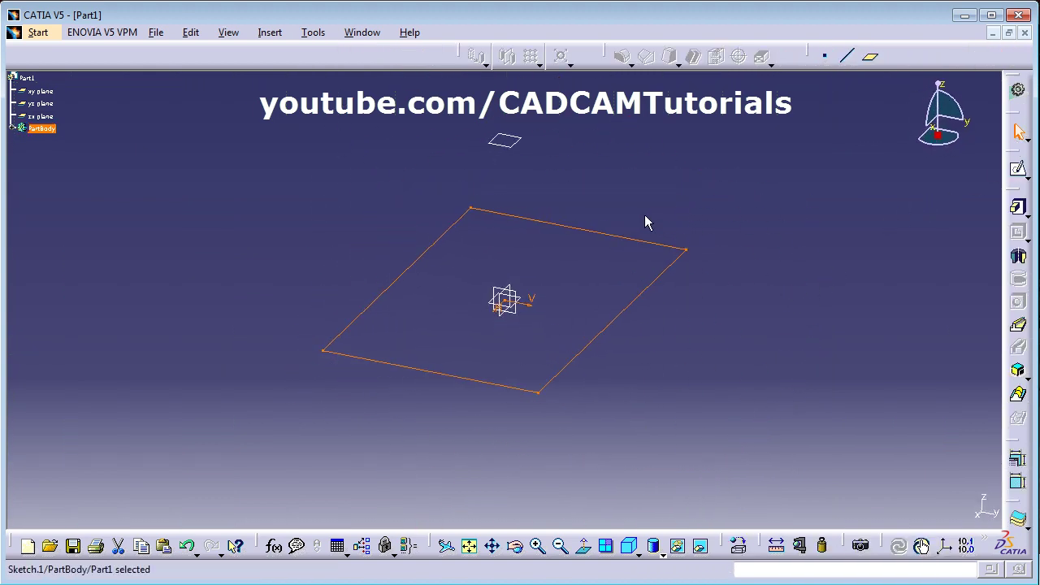
# - Sketch a small centered rectangle about the origin on the middle offset plane, inside the base rectangle's outline, and exit the sketch
pyautogui.moveTo(646, 221); pyautogui.dragTo(668, 321, button='middle')
pyautogui.click(537, 242)
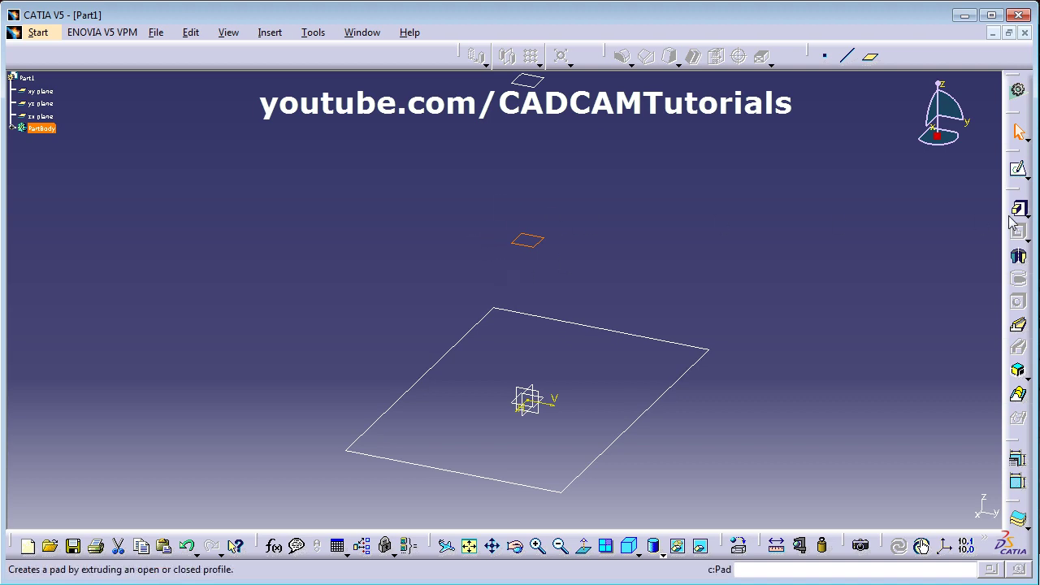
pyautogui.click(1018, 168)
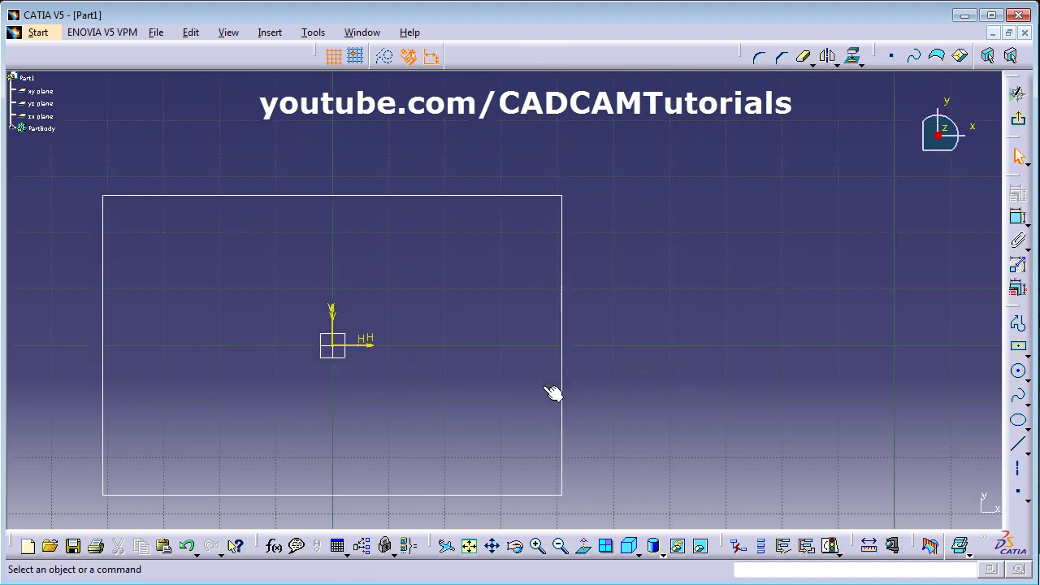
pyautogui.click(469, 545)
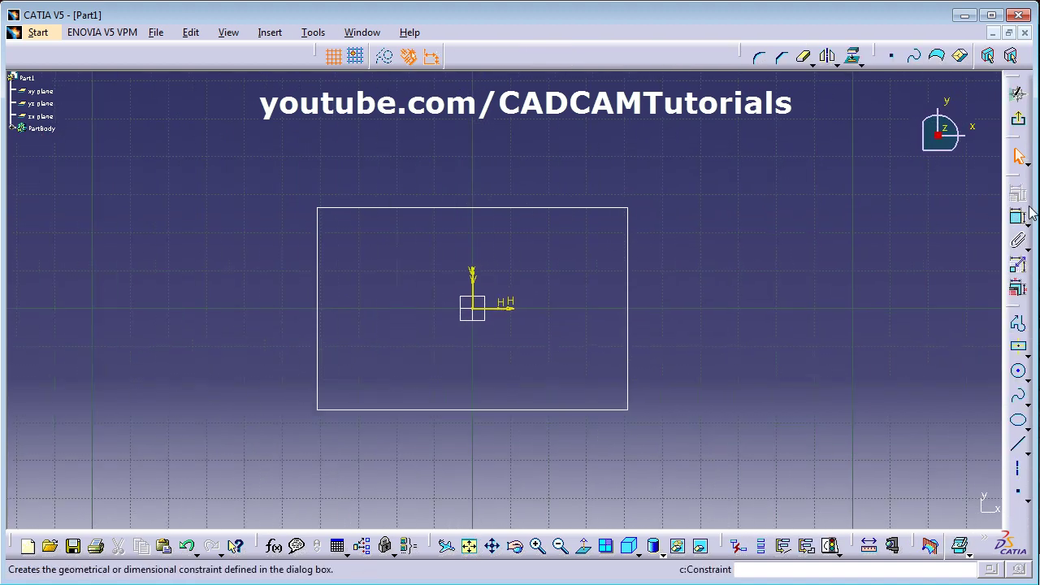
pyautogui.click(1020, 350)
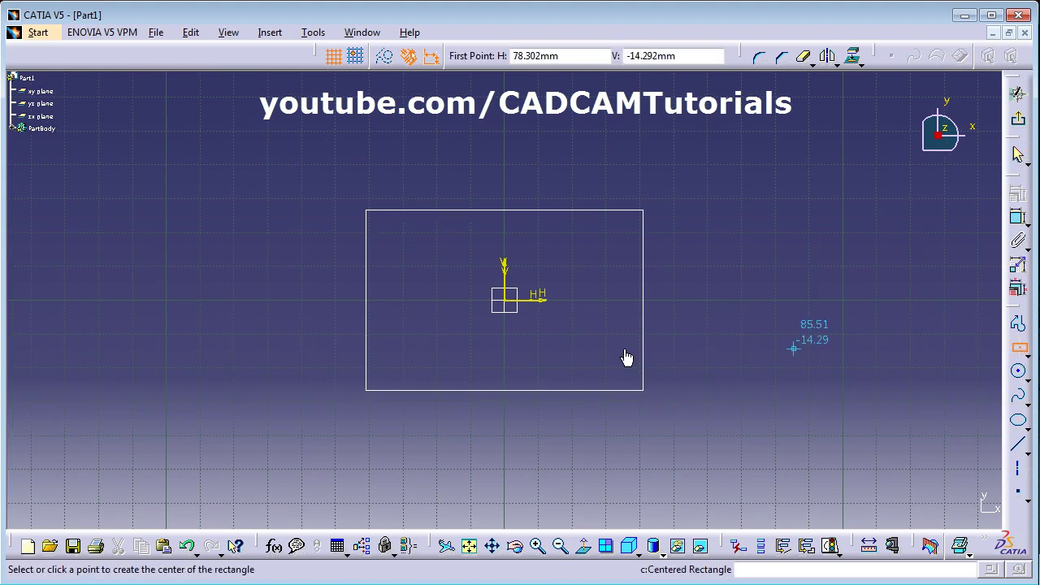
pyautogui.click(514, 303)
pyautogui.click(563, 341)
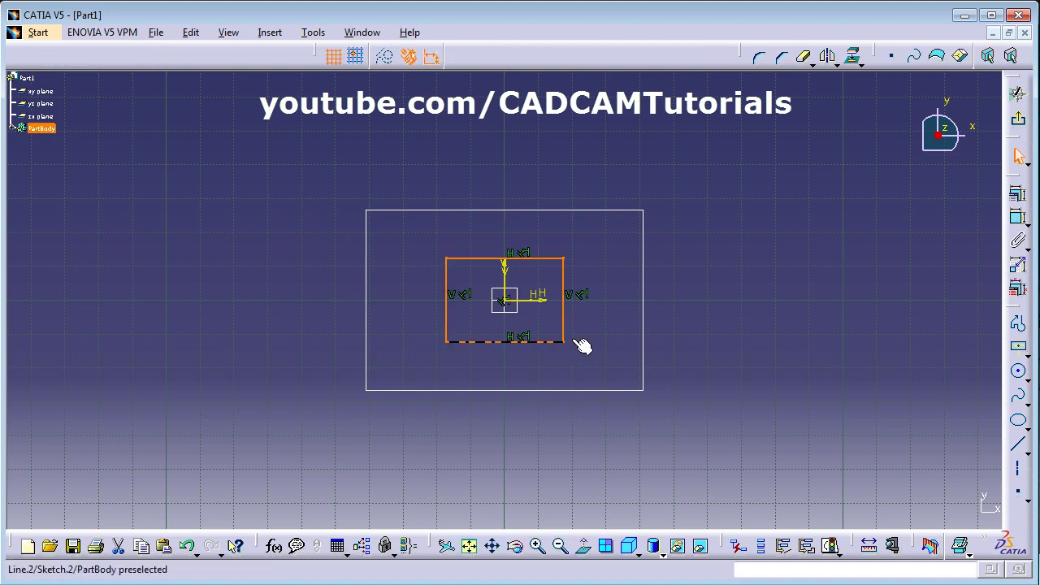
pyautogui.click(1018, 119)
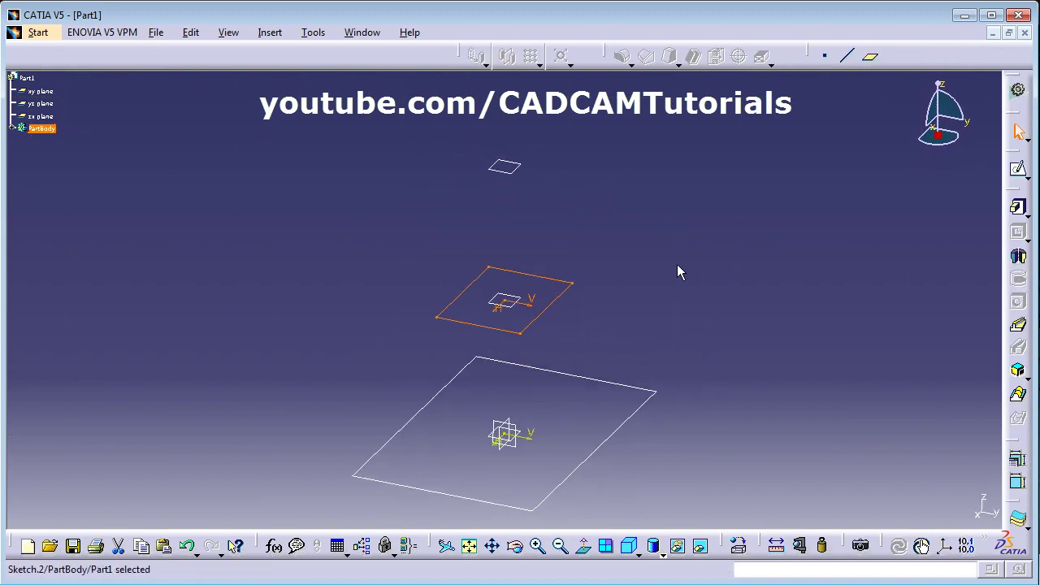
# - Sketch a centered rectangle about the origin on the uppermost plane, sized between the other two rectangles, and exit the sketch
pyautogui.click(469, 545)
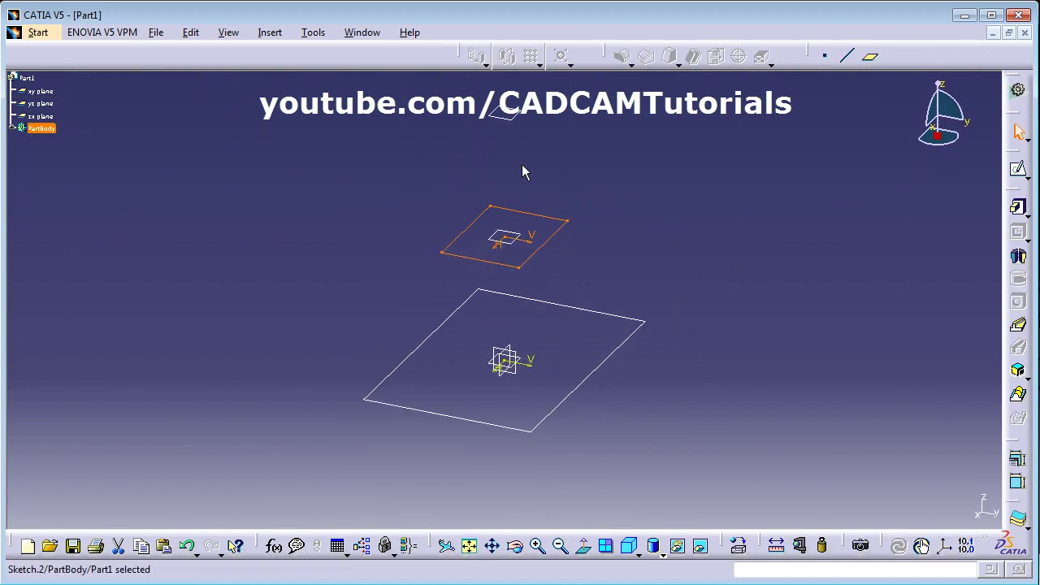
pyautogui.click(511, 105)
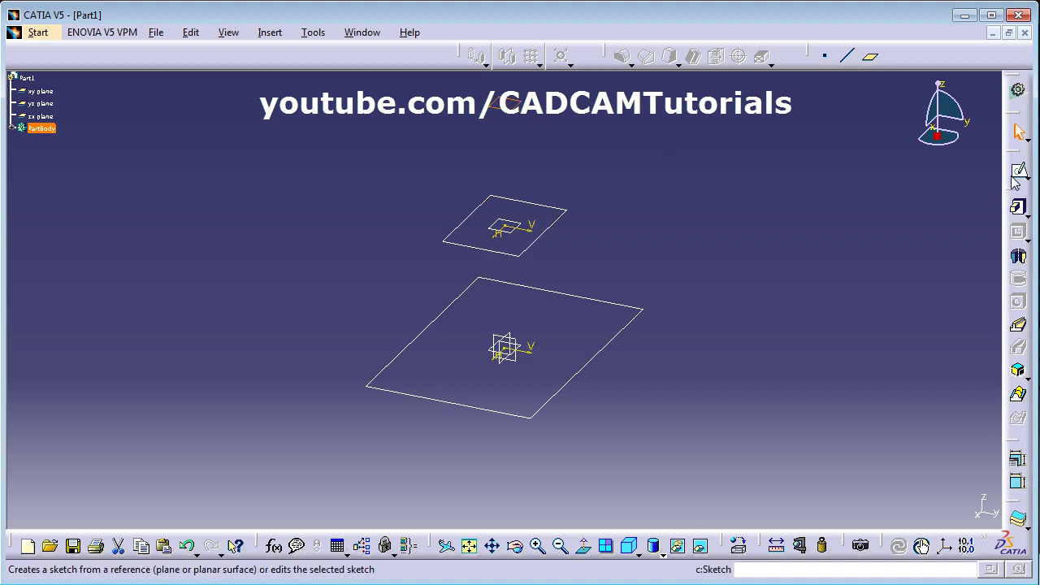
pyautogui.click(1015, 181)
pyautogui.click(469, 546)
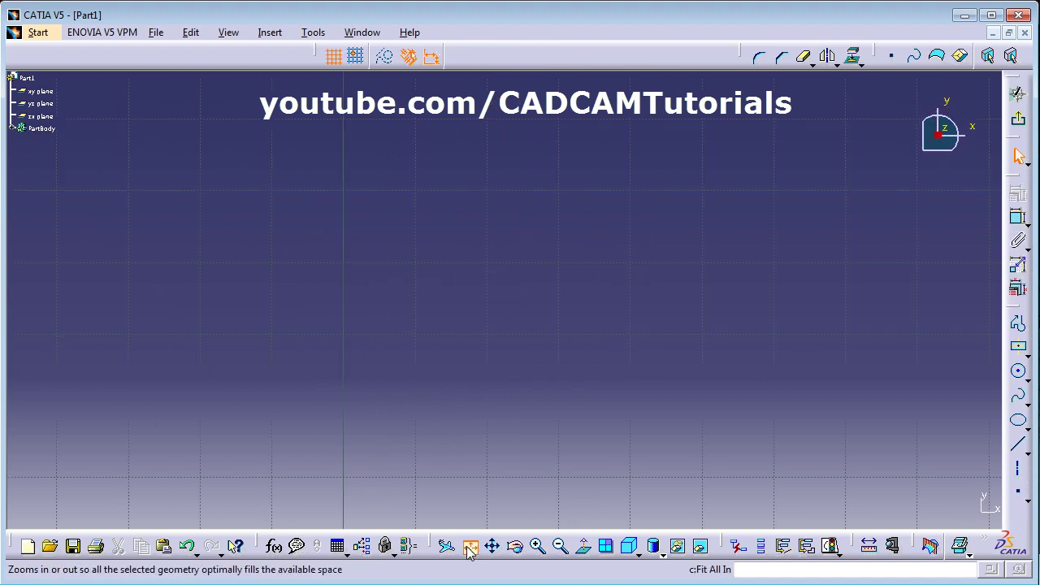
pyautogui.click(1020, 350)
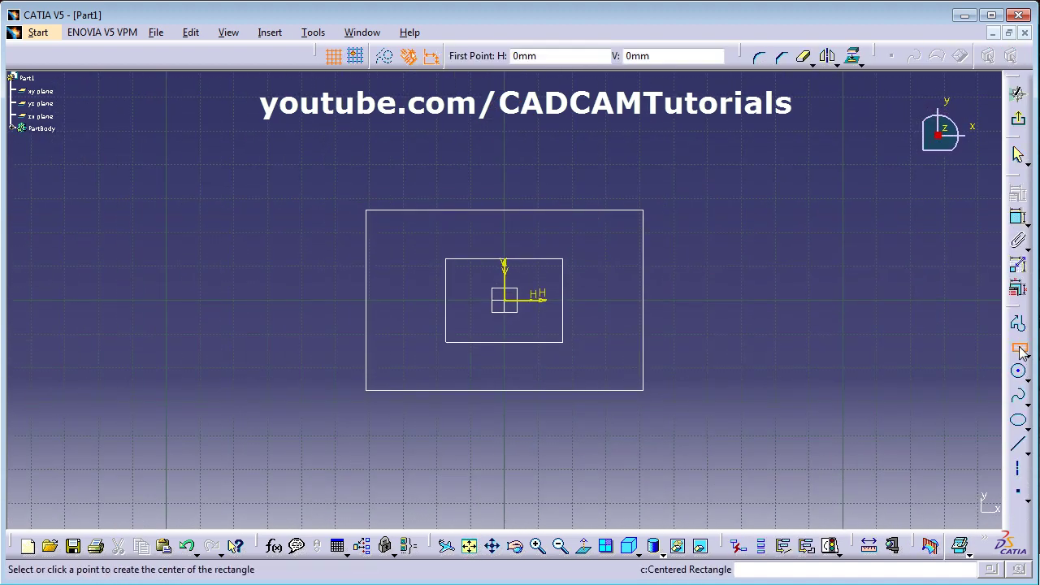
pyautogui.click(506, 301)
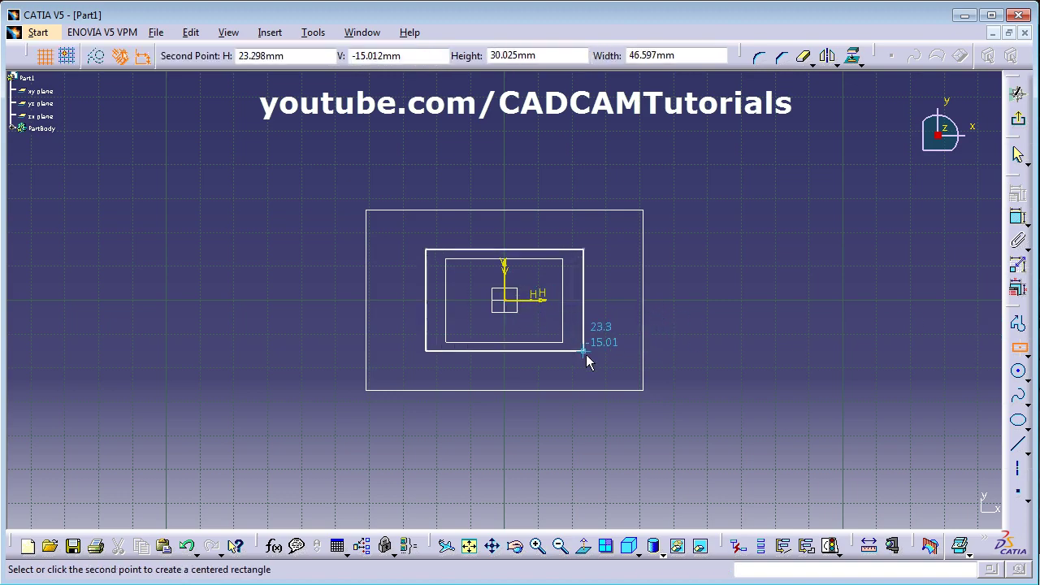
pyautogui.click(613, 366)
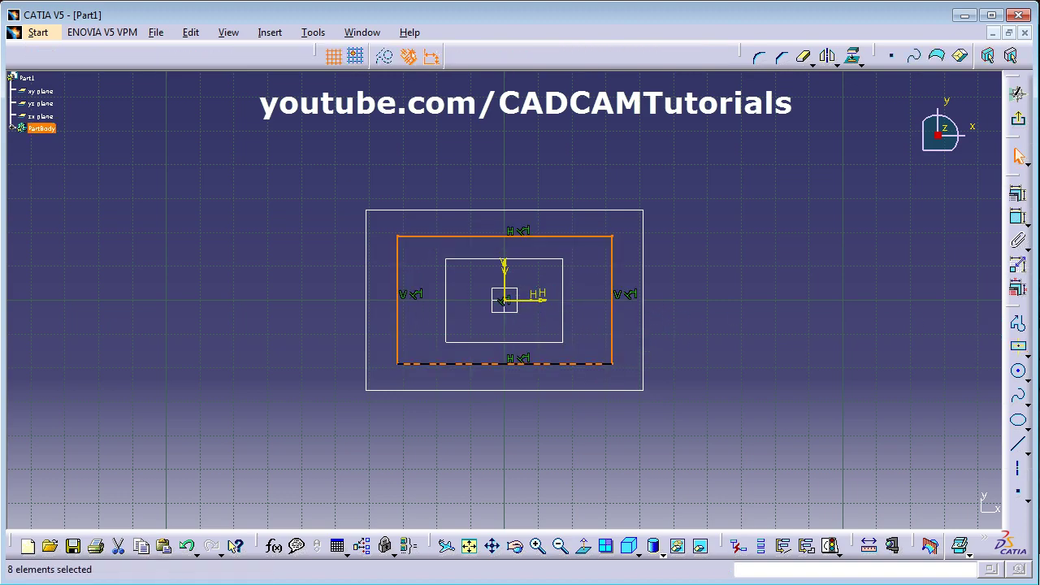
pyautogui.click(1019, 122)
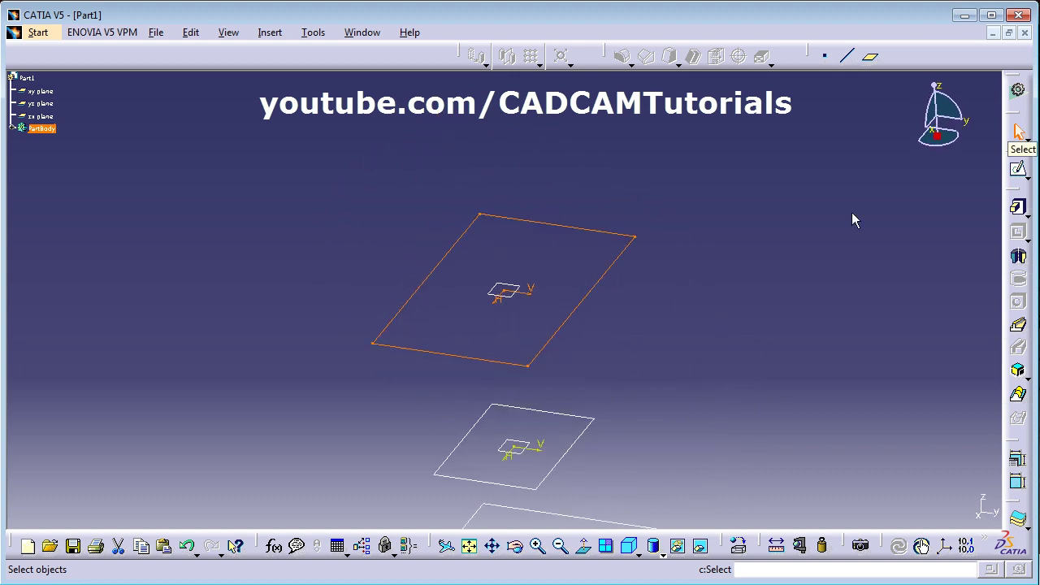
# - Create a multi-sections solid through the base, middle and uppermost rectangles in that order, previewing its shape before accepting it
pyautogui.click(470, 546)
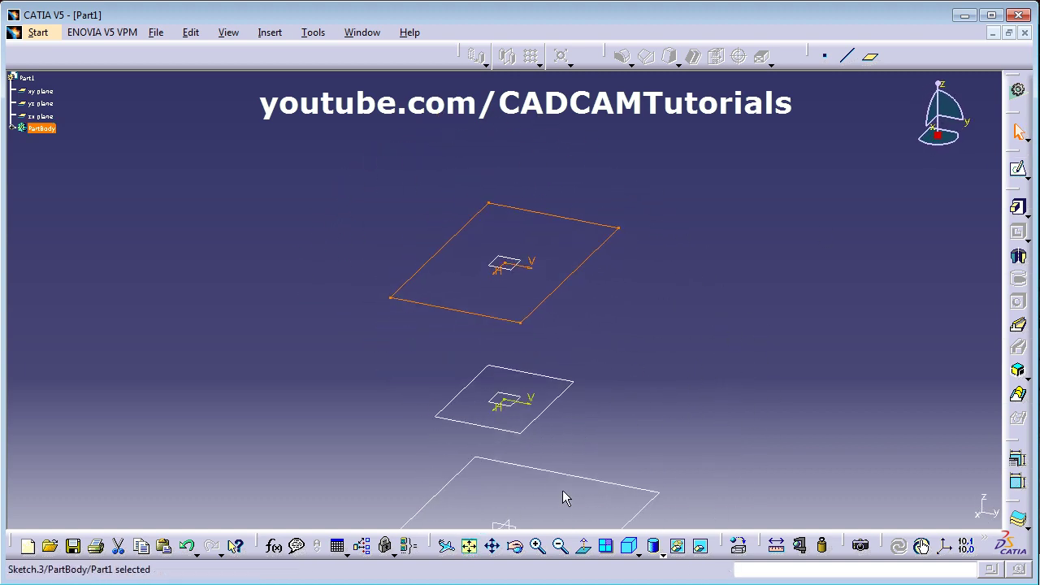
pyautogui.click(733, 309)
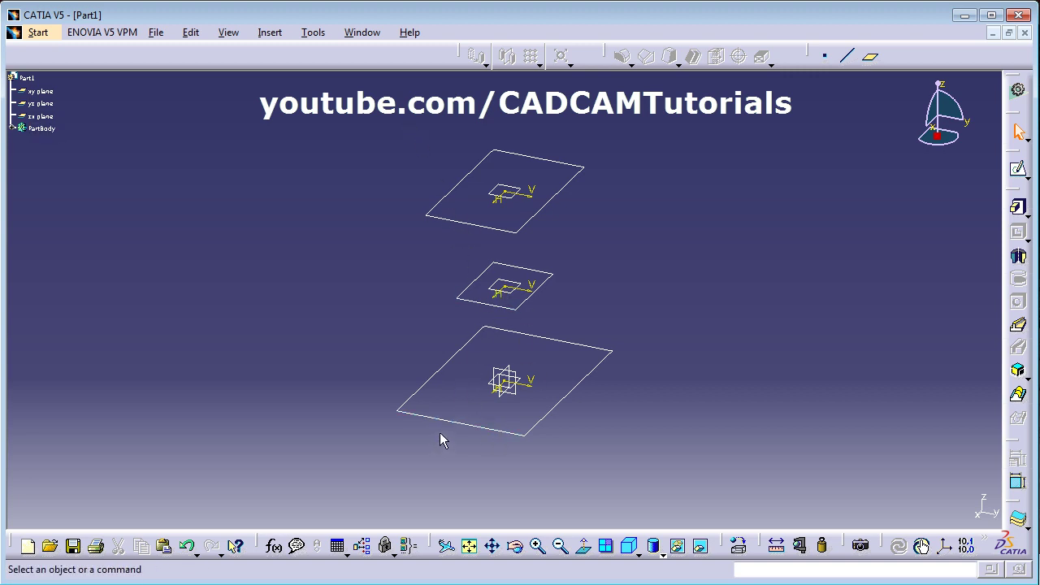
pyautogui.click(1020, 396)
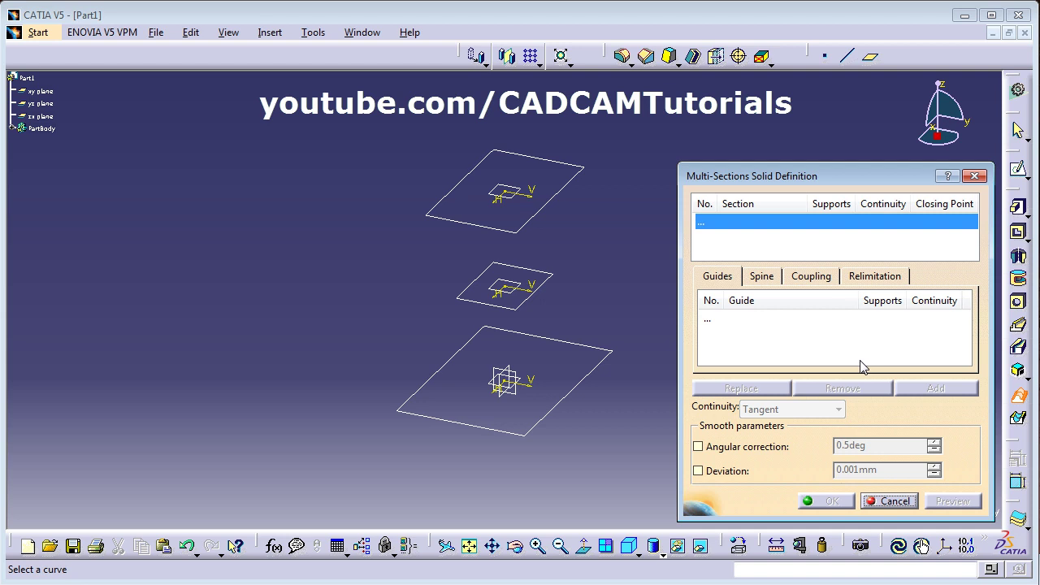
pyautogui.click(499, 430)
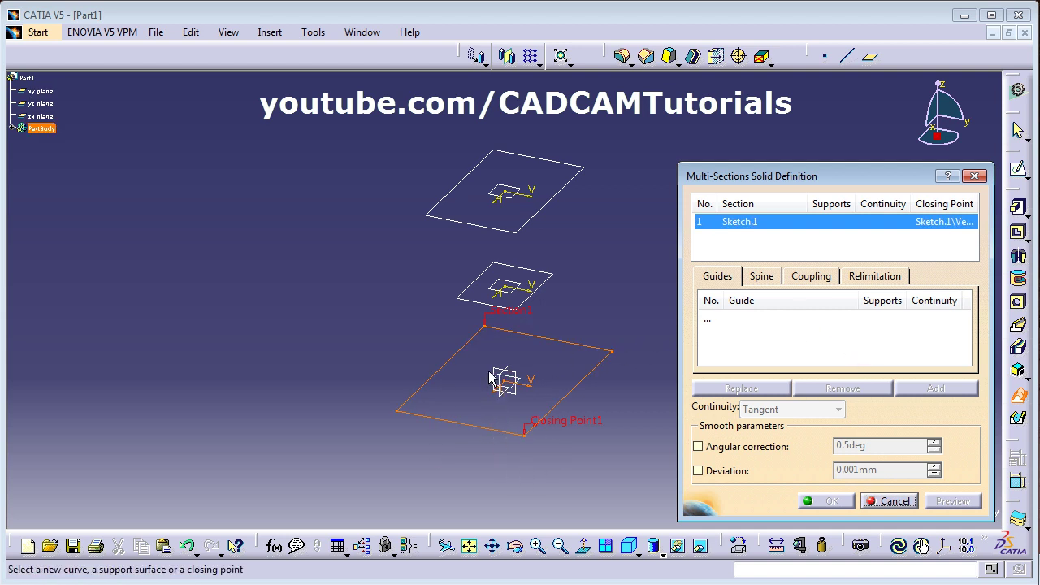
pyautogui.click(481, 302)
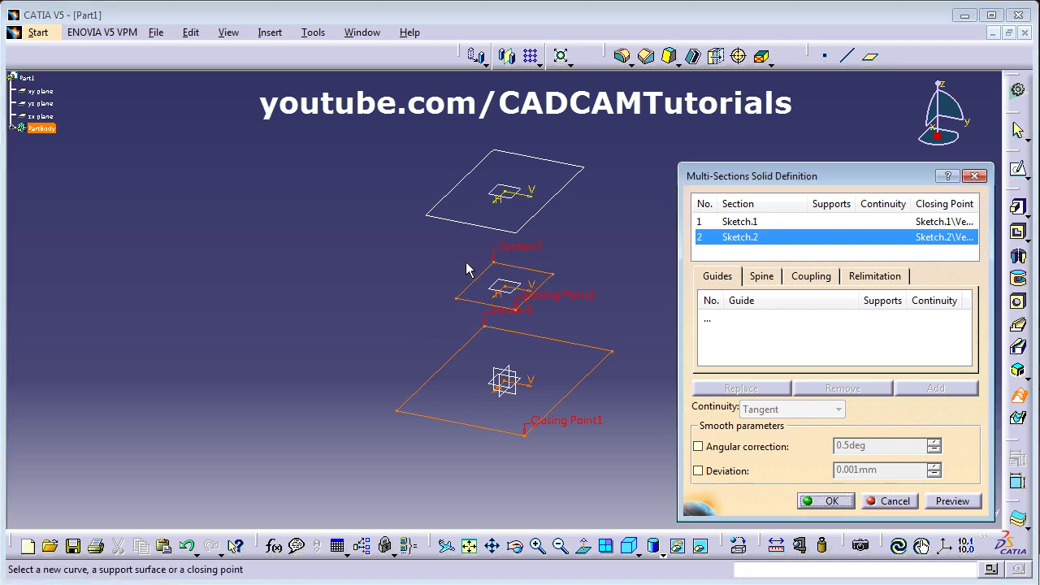
pyautogui.click(450, 219)
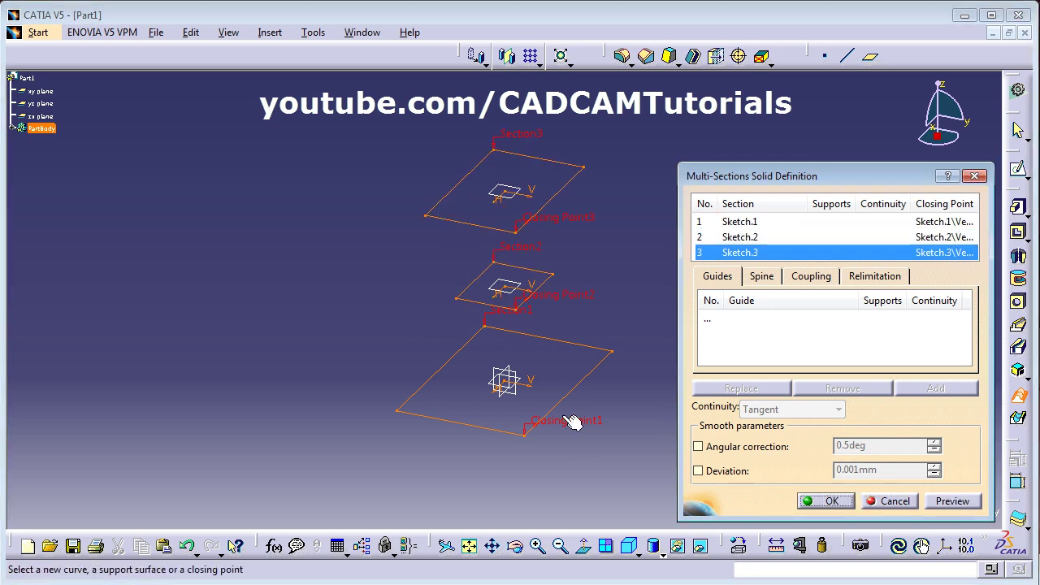
pyautogui.click(952, 502)
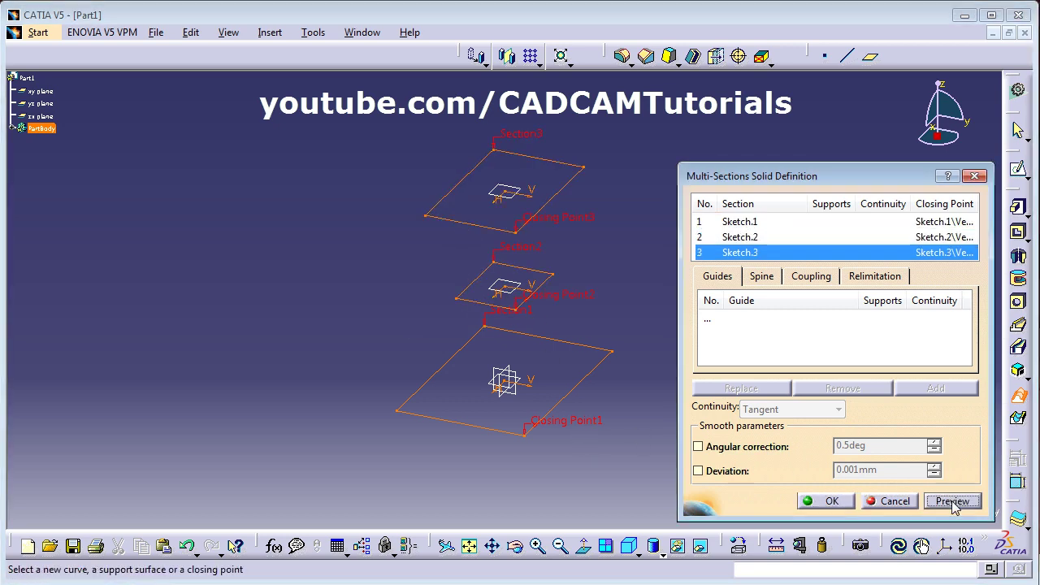
pyautogui.moveTo(569, 421); pyautogui.dragTo(399, 399, button='middle')
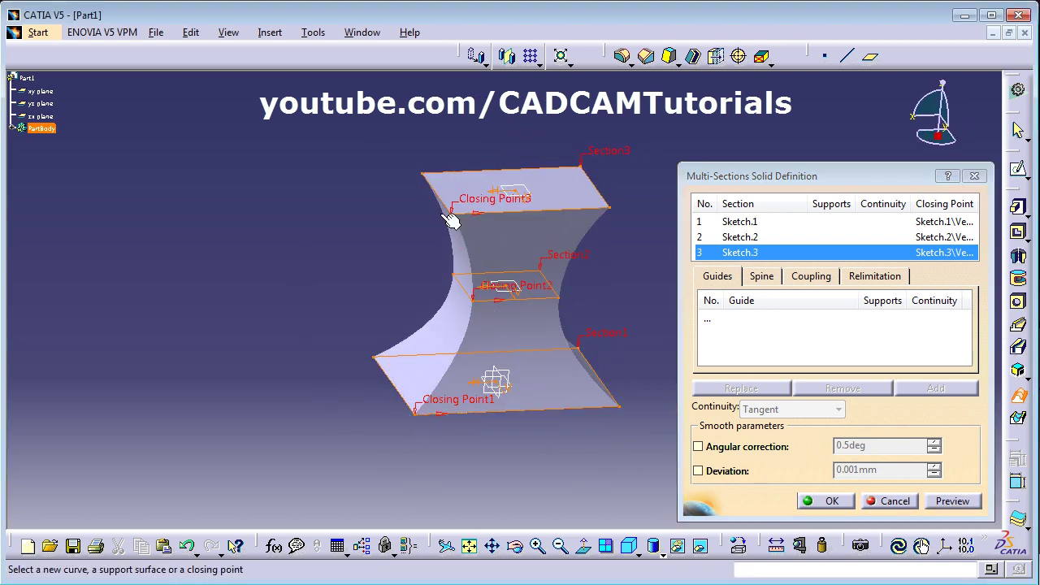
pyautogui.moveTo(347, 255); pyautogui.dragTo(308, 221, button='middle')
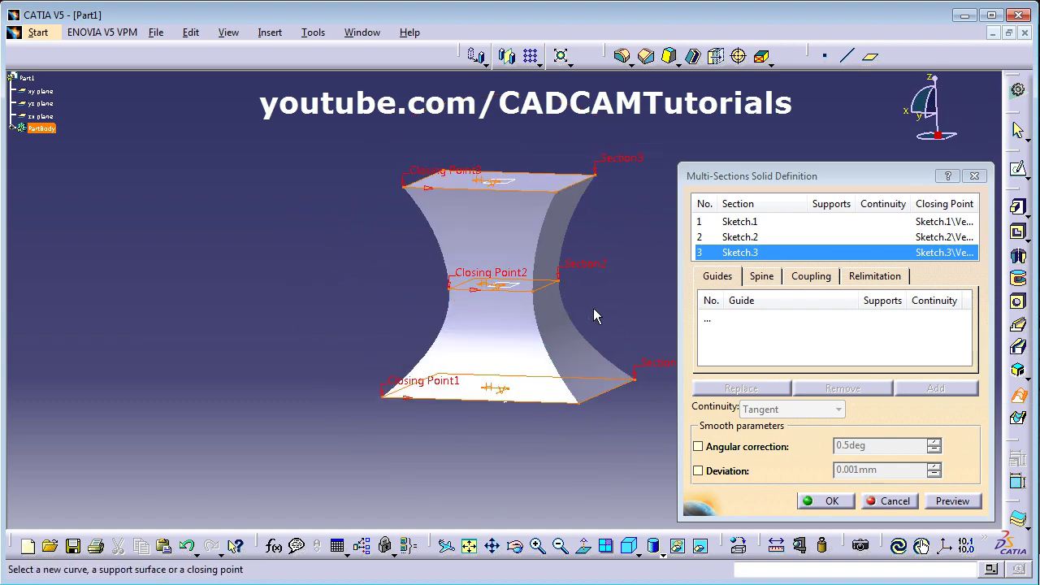
pyautogui.moveTo(597, 314); pyautogui.dragTo(638, 307, button='middle')
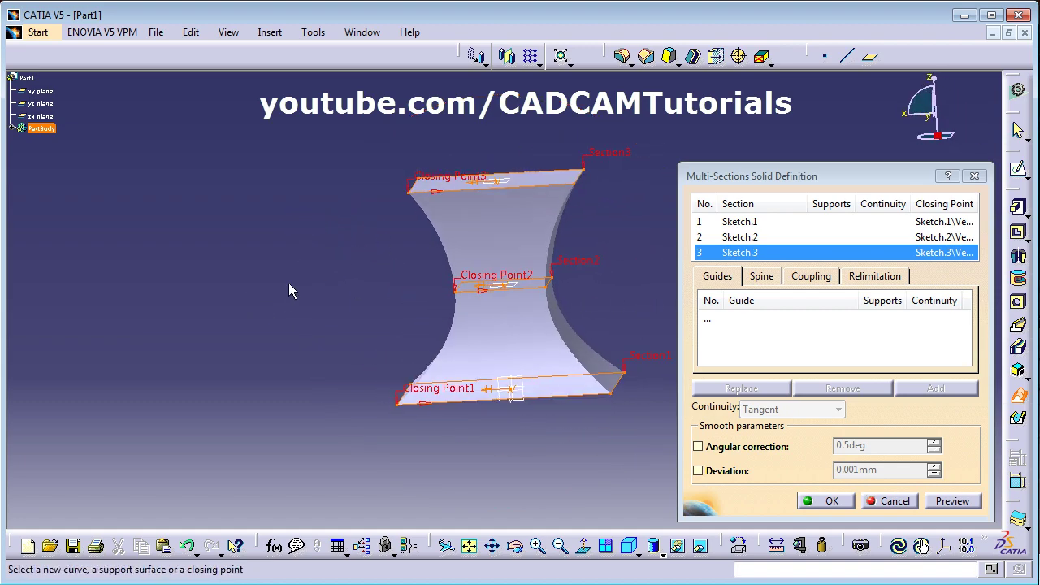
pyautogui.moveTo(288, 285); pyautogui.dragTo(358, 325, button='middle')
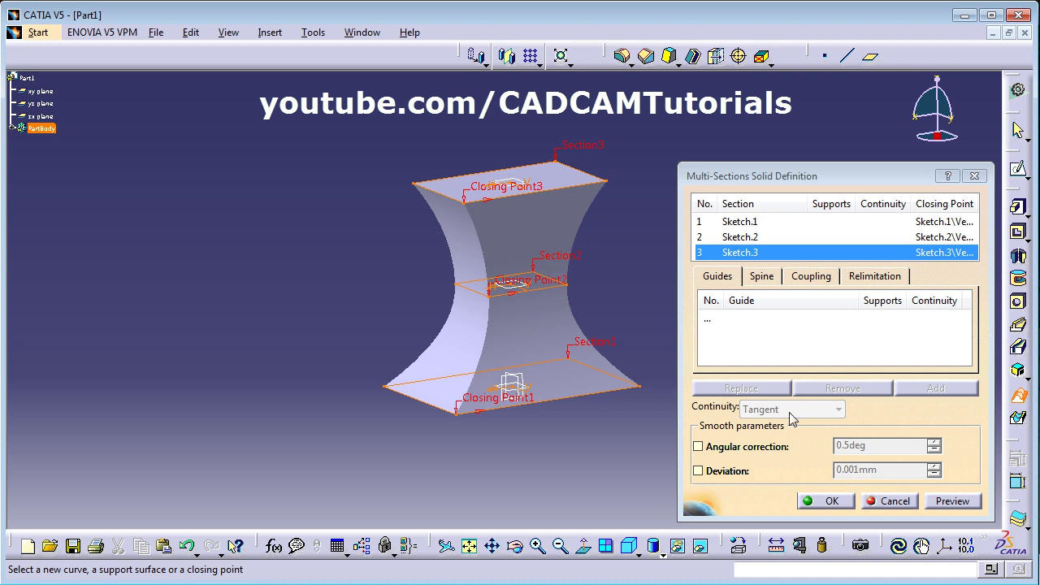
pyautogui.click(831, 500)
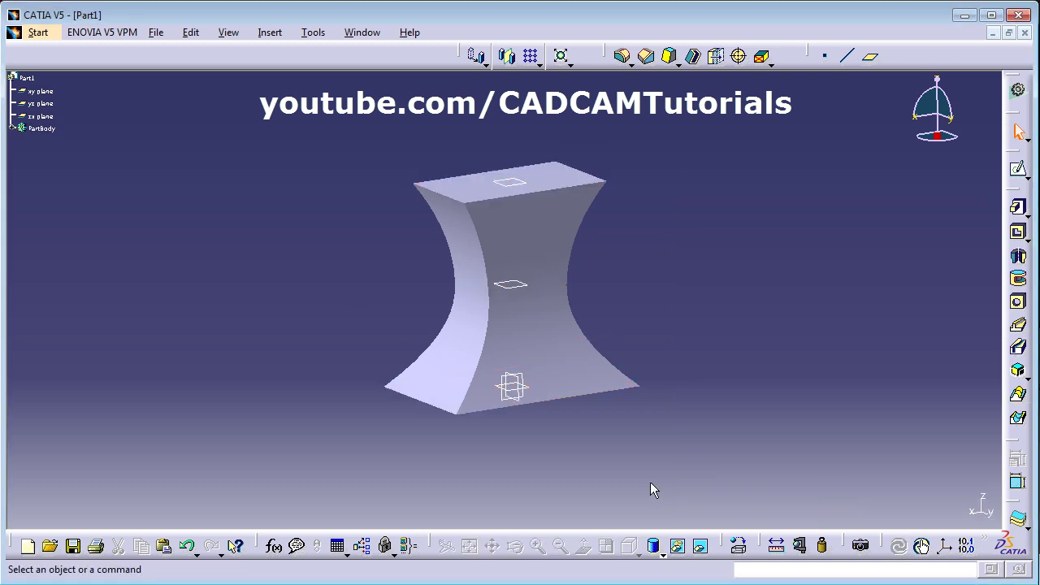
# - Open the multi-sections solid's definition for editing and inspect the closing points of its three sections
pyautogui.moveTo(378, 299); pyautogui.dragTo(423, 351, button='middle')
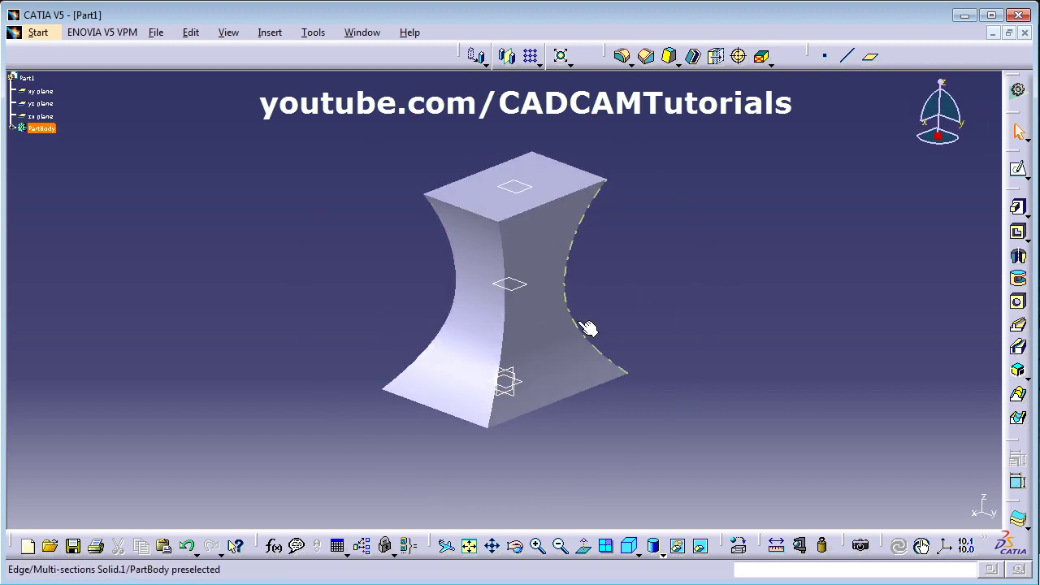
pyautogui.doubleClick(534, 311)
pyautogui.moveTo(529, 456)
pyautogui.mouseDown(button='middle')
pyautogui.moveTo(506, 425)
pyautogui.moveTo(411, 420)
pyautogui.moveTo(437, 441)
pyautogui.moveTo(418, 406)
pyautogui.moveTo(349, 365)
pyautogui.mouseUp(button='middle')
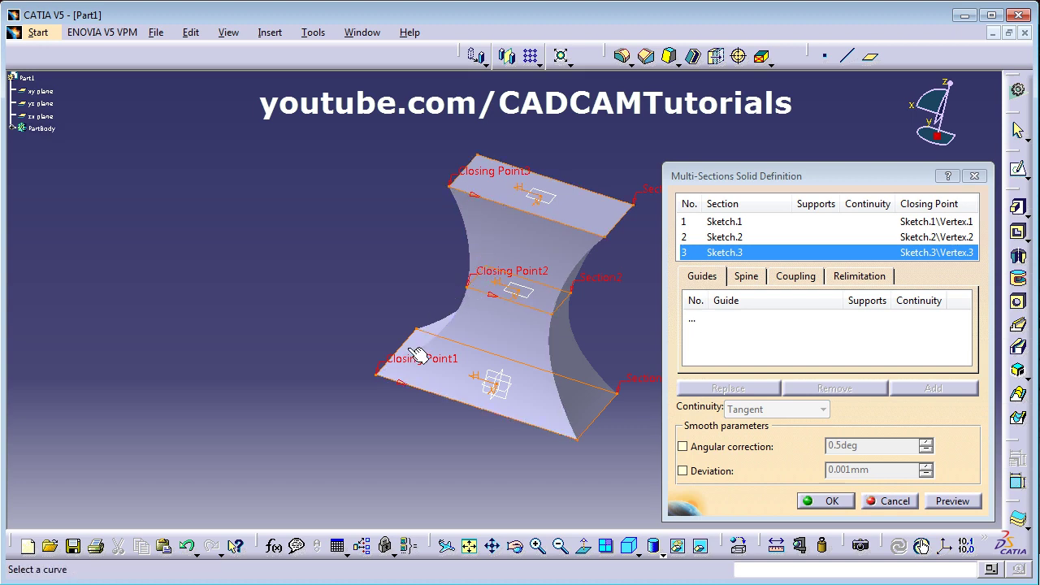
pyautogui.moveTo(367, 263); pyautogui.dragTo(330, 240, button='middle')
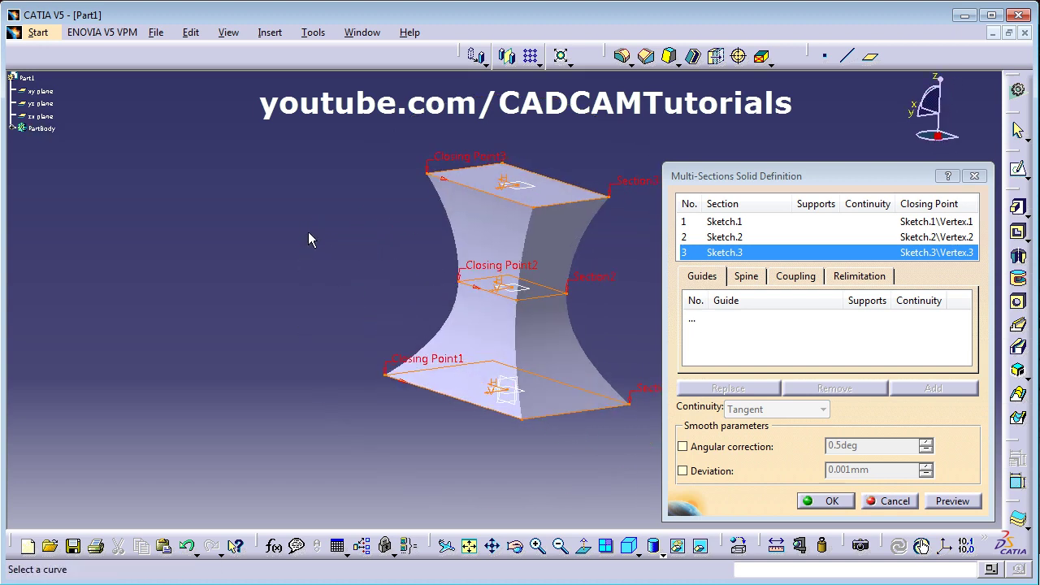
# - Try to replace the middle section's closing point with the diagonally opposite corner of its rectangle and preview the solid
pyautogui.rightClick(503, 274)
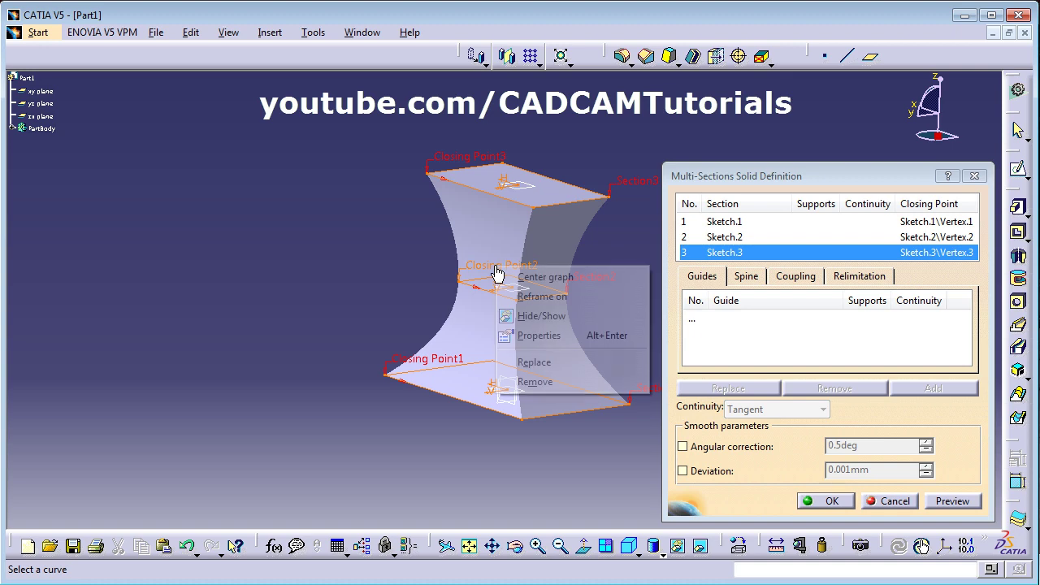
pyautogui.click(536, 365)
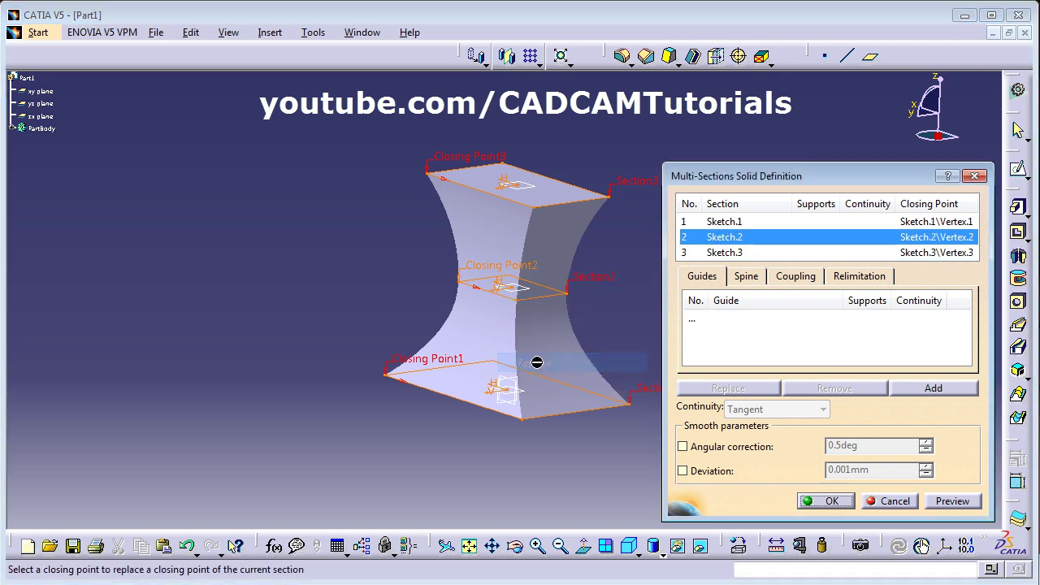
pyautogui.click(574, 299)
pyautogui.moveTo(532, 313); pyautogui.dragTo(447, 316, button='middle')
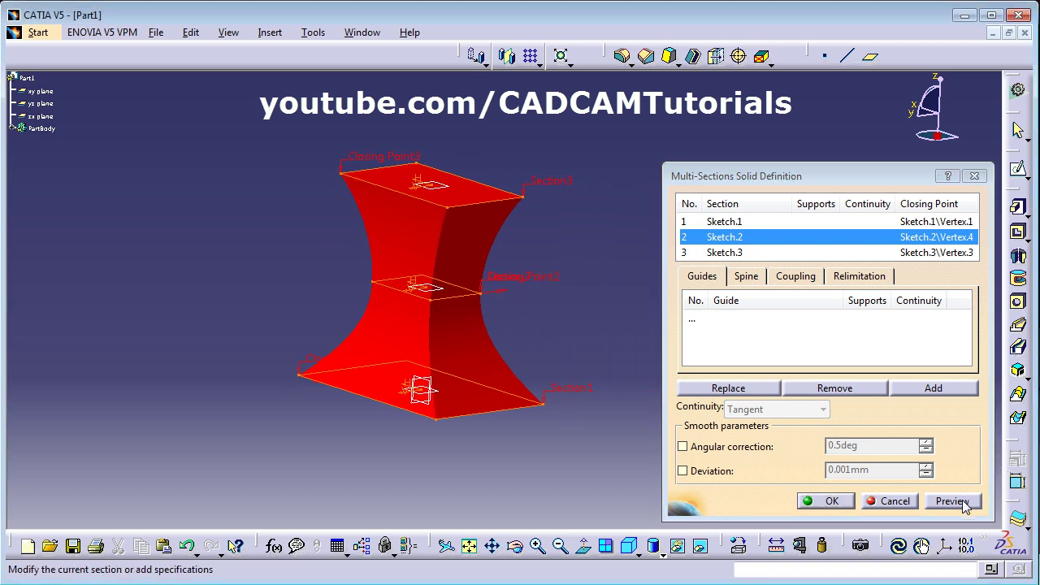
pyautogui.click(955, 501)
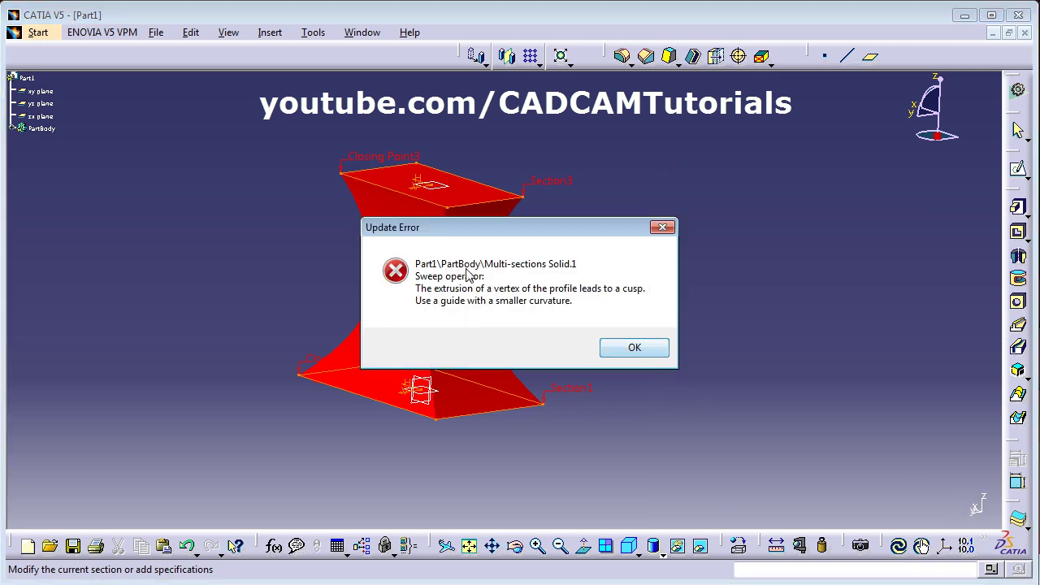
pyautogui.click(643, 347)
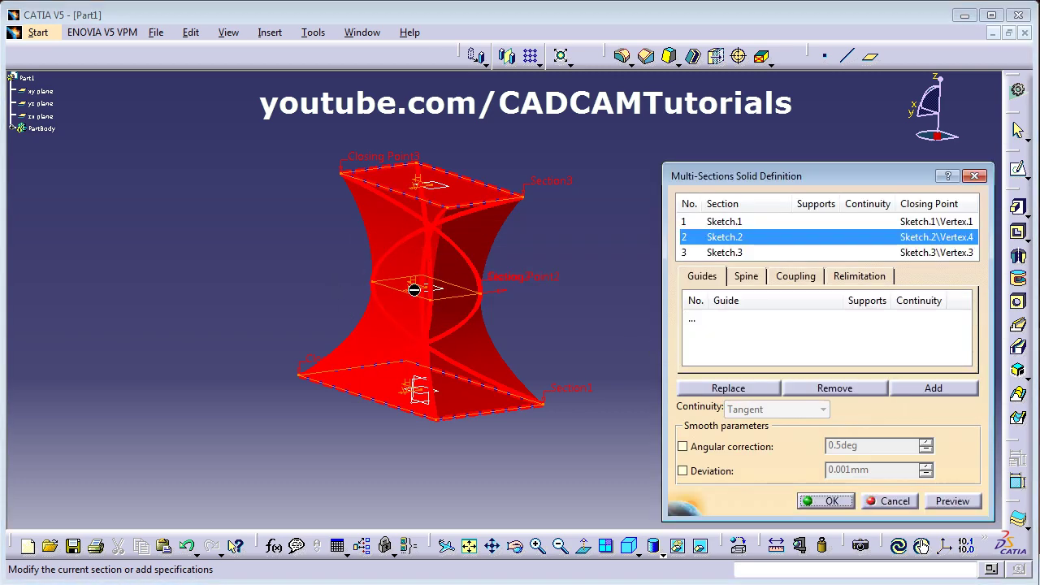
# - Replace the middle section's closing point with a corner adjacent to the one aligned with the other closing points, and preview the twisted solid
pyautogui.moveTo(351, 291); pyautogui.dragTo(530, 332, button='middle')
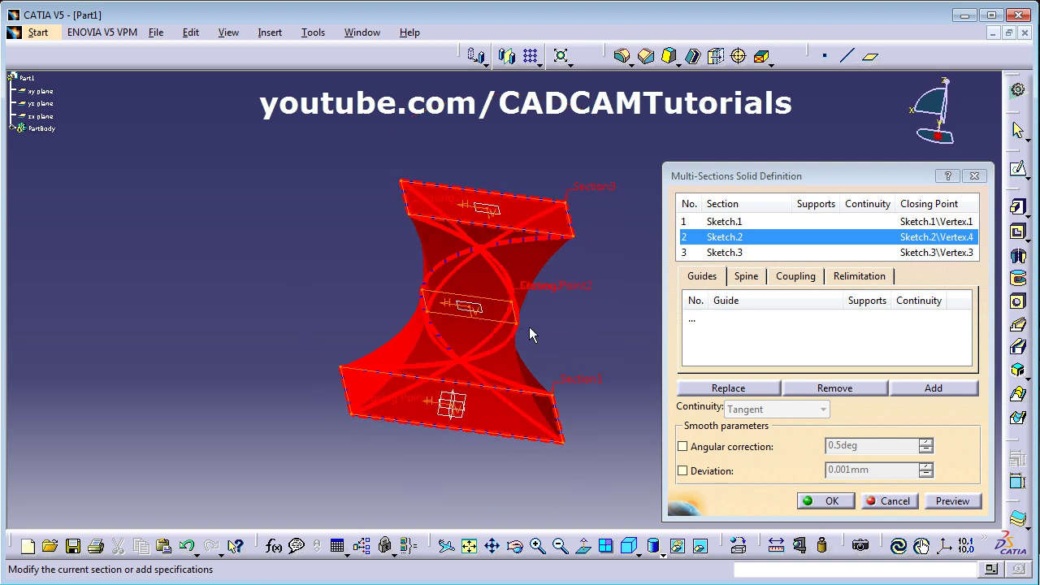
pyautogui.rightClick(561, 297)
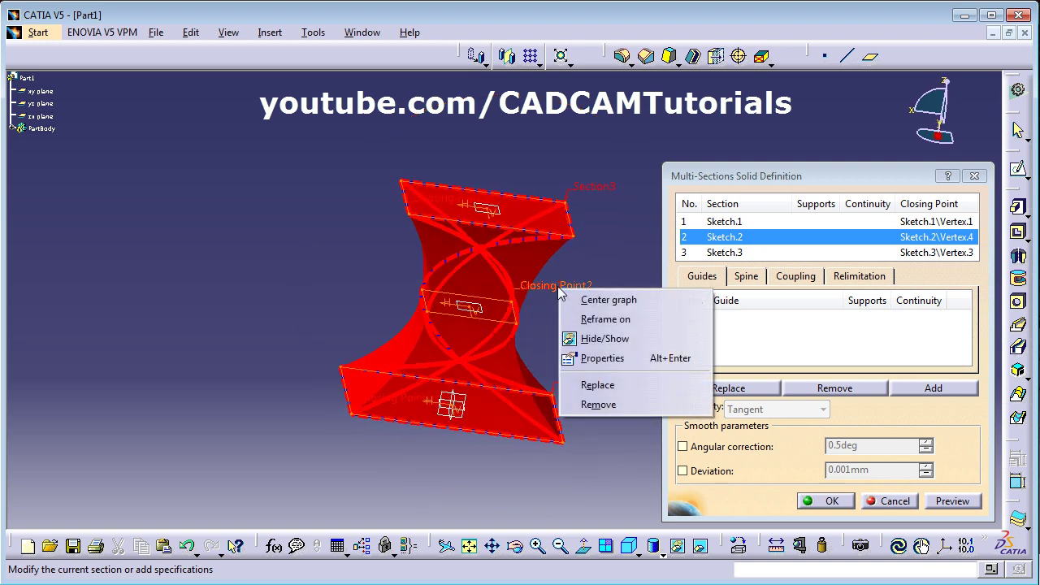
pyautogui.click(598, 387)
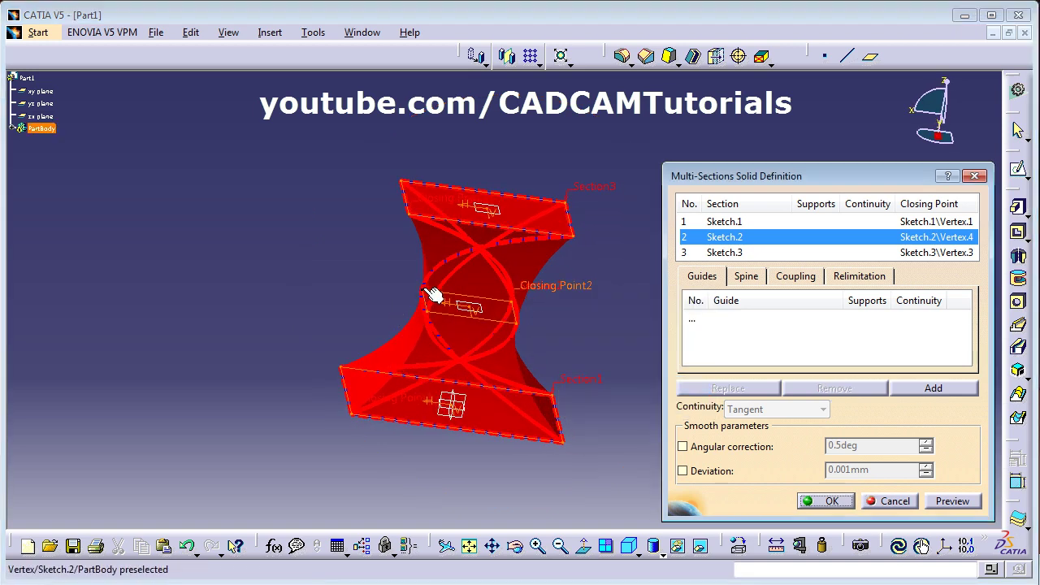
pyautogui.click(422, 288)
pyautogui.click(952, 500)
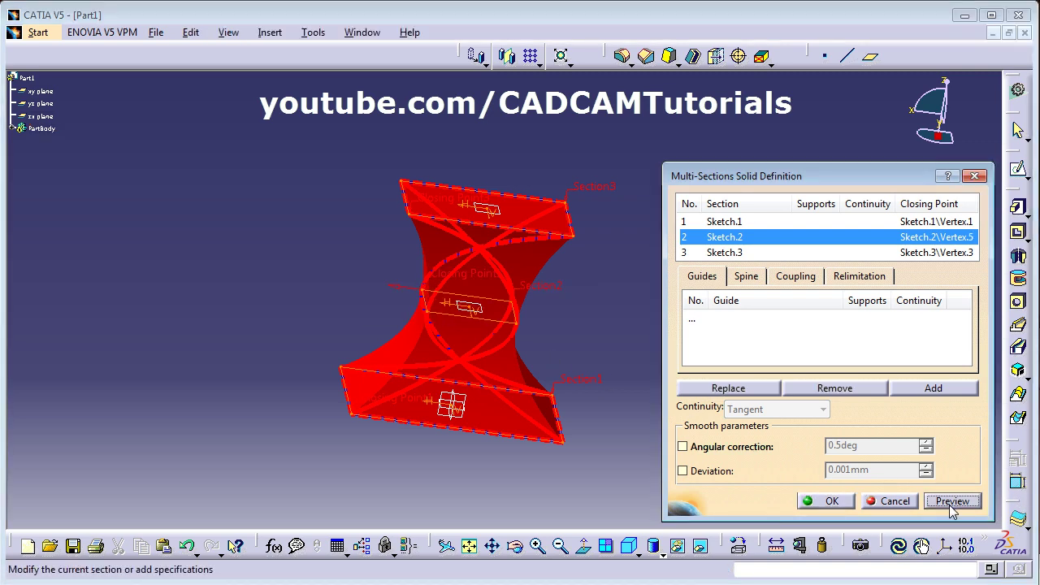
pyautogui.moveTo(341, 309); pyautogui.dragTo(415, 374, button='middle')
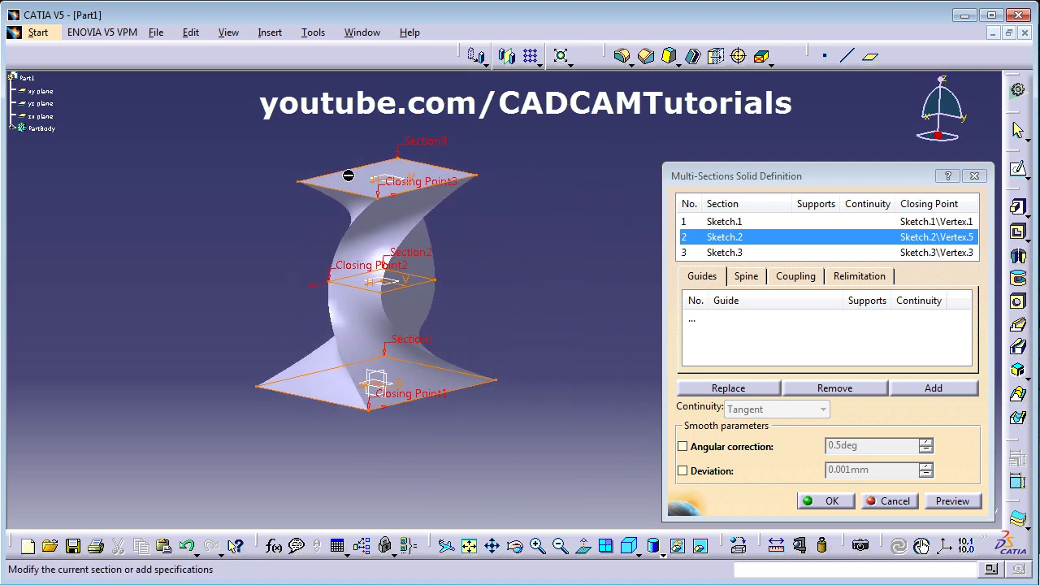
pyautogui.moveTo(458, 330); pyautogui.dragTo(390, 382, button='middle')
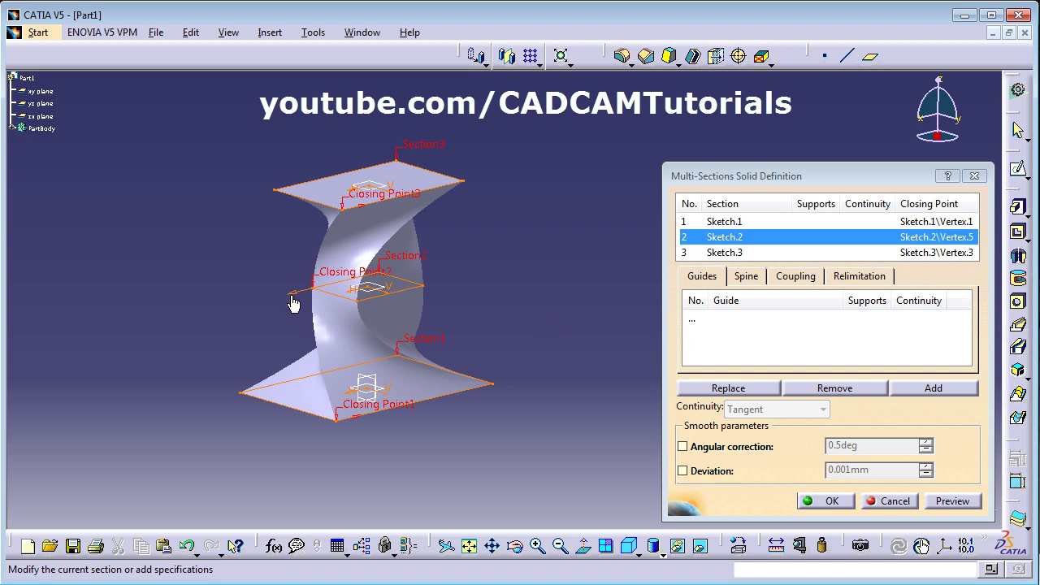
# - Try reversing the middle section's closing direction in a preview, restore the previous direction, and preview the solid again
pyautogui.hotkey('alt', 'p')
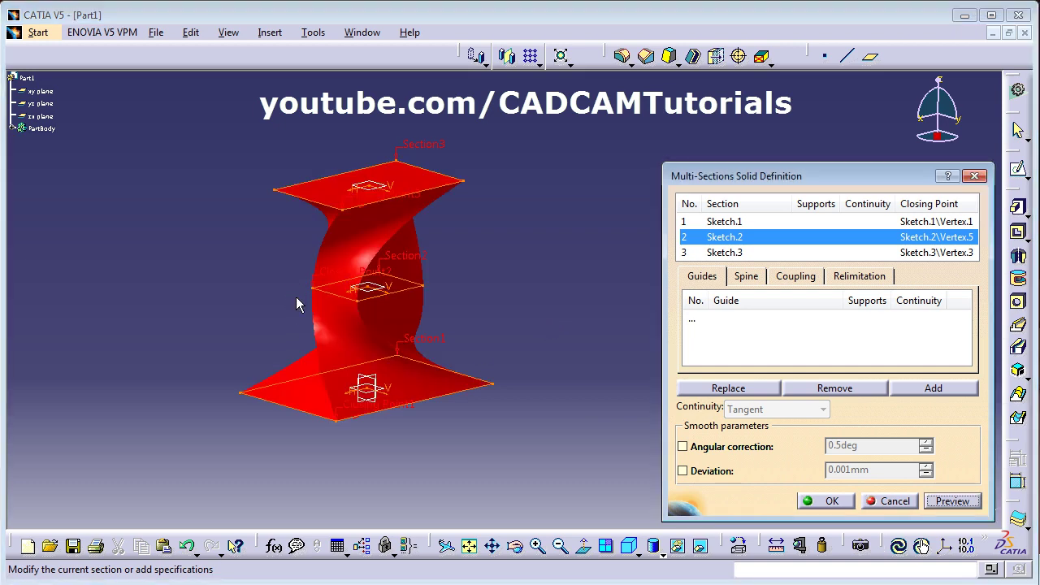
pyautogui.click(952, 501)
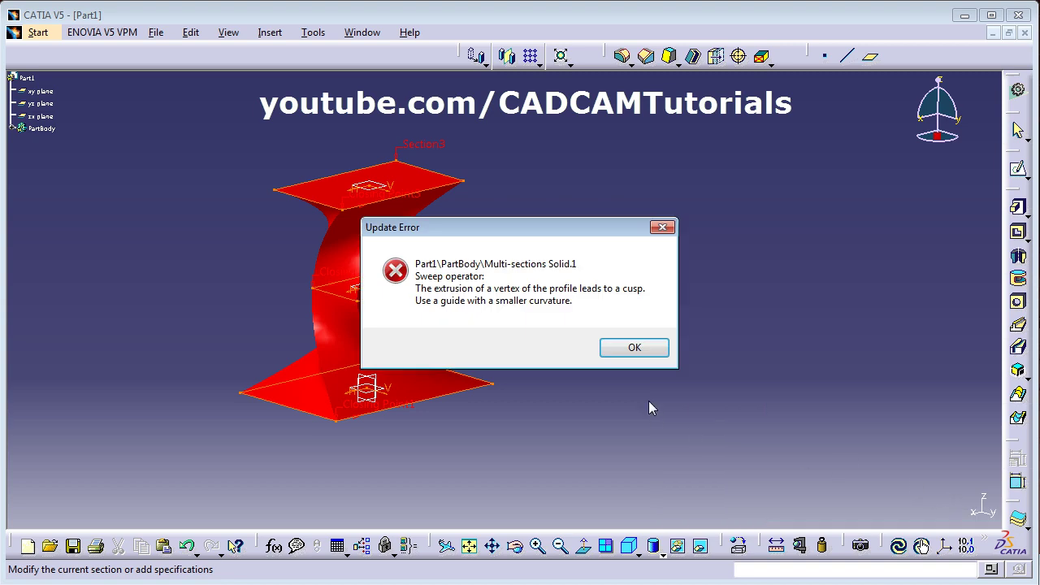
pyautogui.click(634, 348)
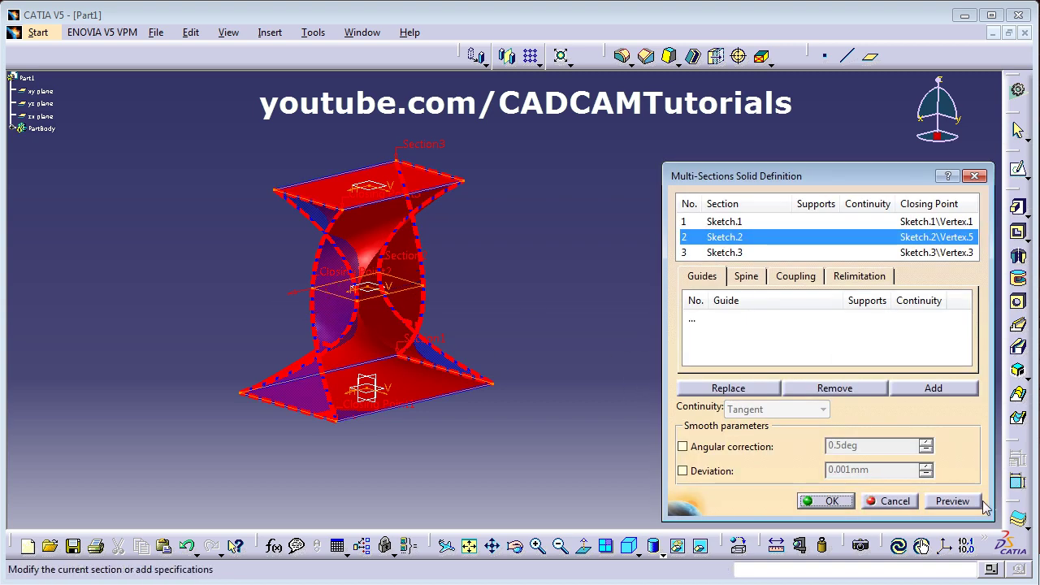
pyautogui.click(953, 501)
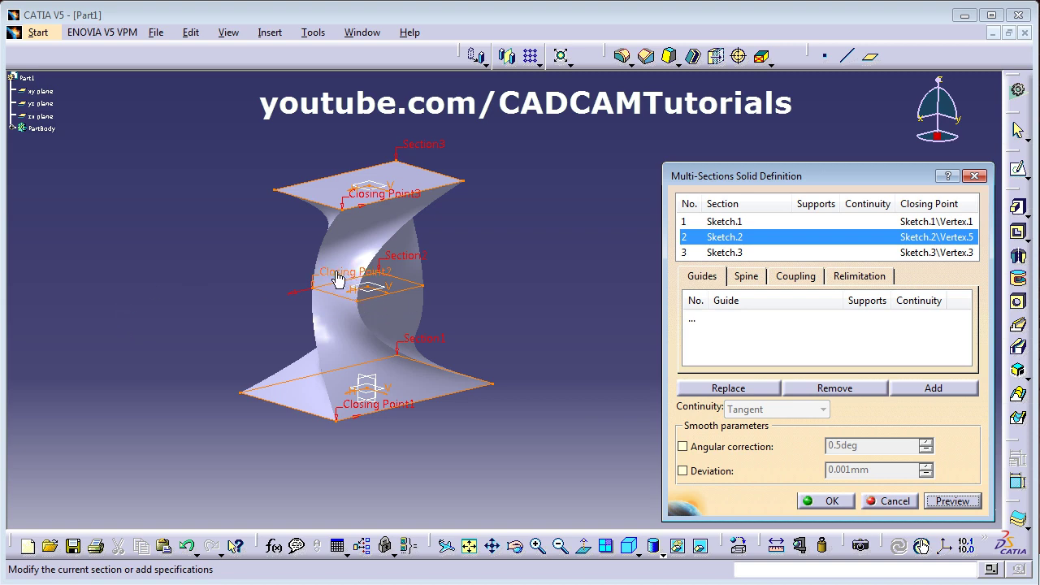
# - Replace the middle section's closing point with the corner aligned with the other two closing points and preview the solid
pyautogui.rightClick(336, 279)
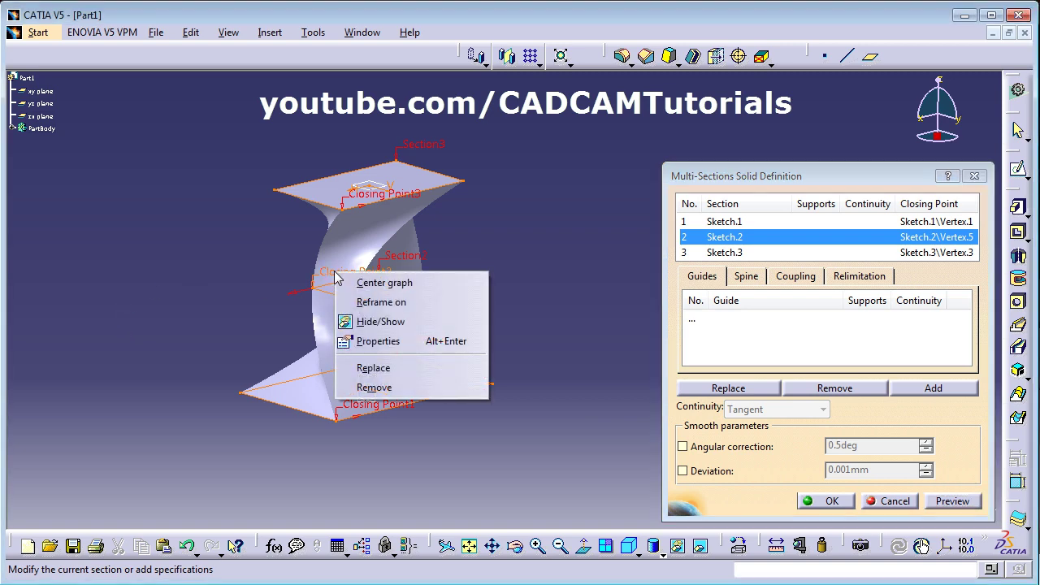
pyautogui.click(360, 371)
pyautogui.click(366, 306)
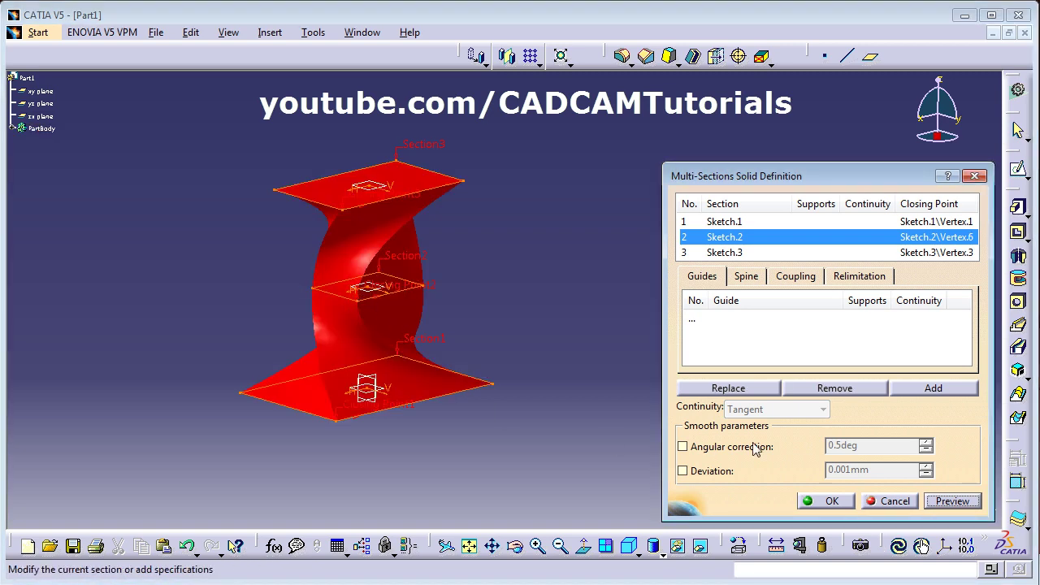
pyautogui.click(953, 501)
pyautogui.moveTo(286, 264); pyautogui.dragTo(363, 350, button='middle')
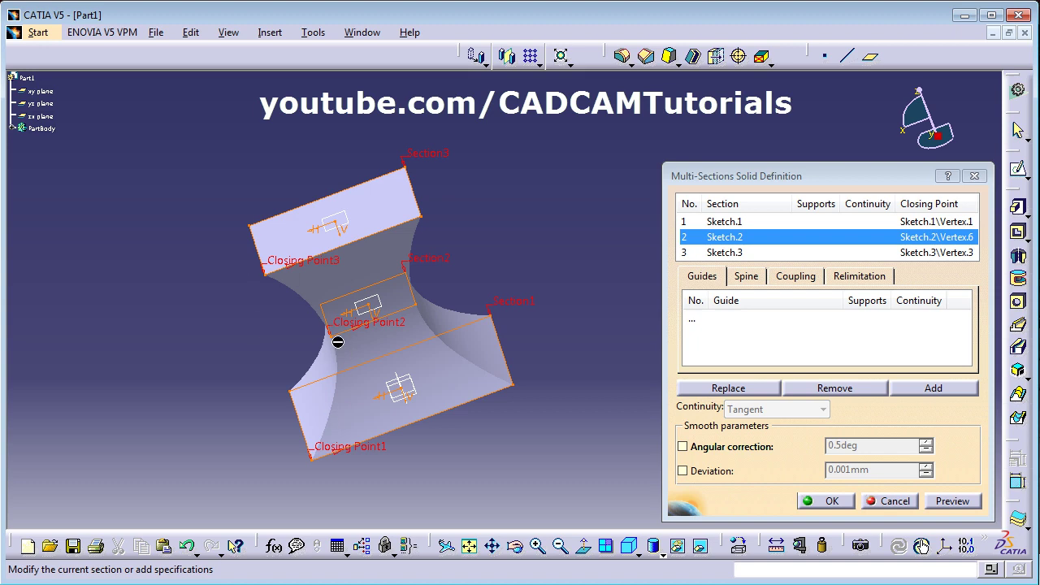
# - Try reversing the middle section's closing direction in a preview, restore it, and create the multi-sections solid
pyautogui.moveTo(290, 314); pyautogui.dragTo(373, 282, button='middle')
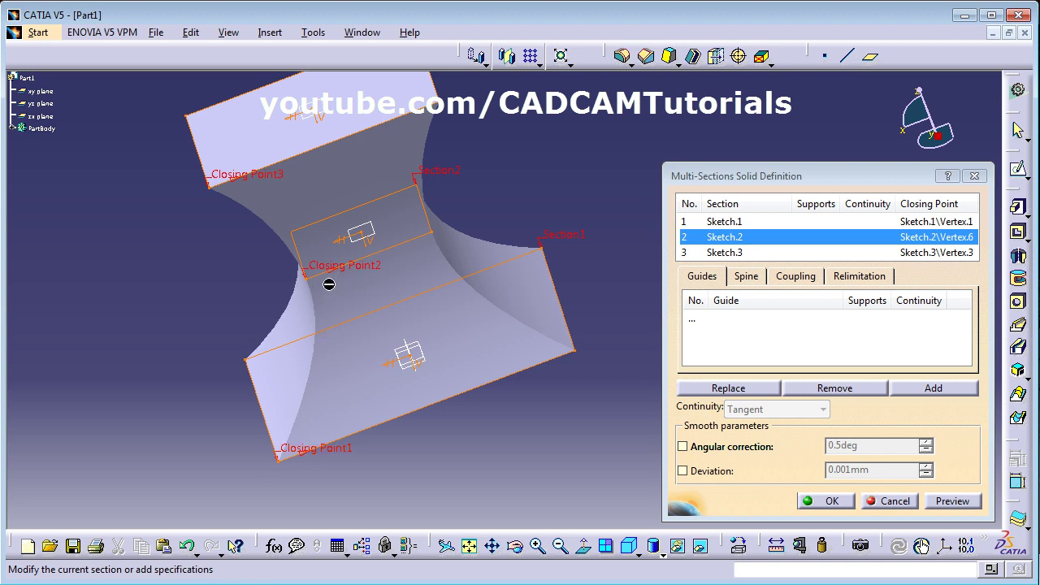
pyautogui.click(953, 501)
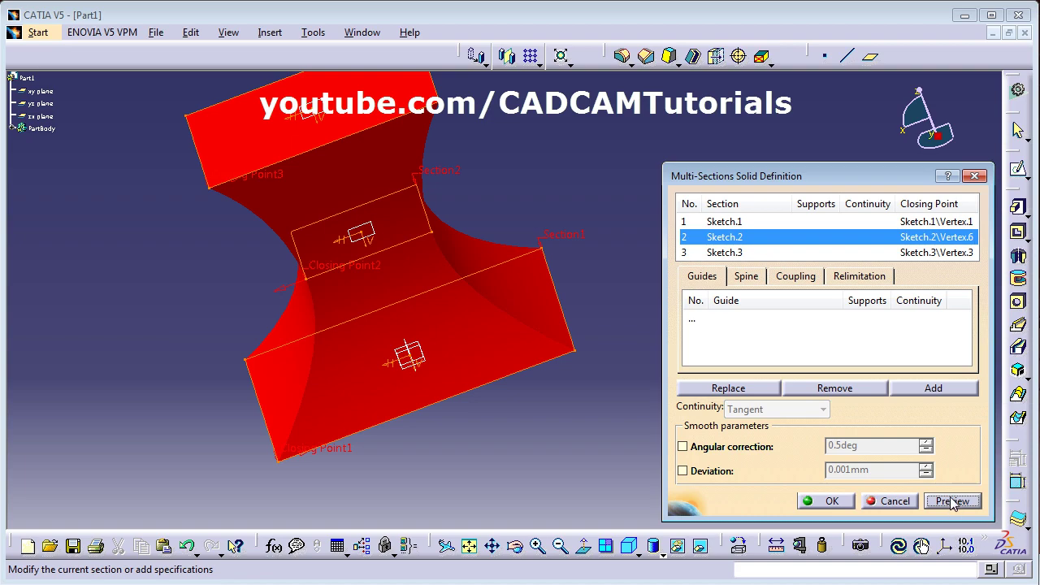
pyautogui.moveTo(246, 249); pyautogui.dragTo(304, 221, button='middle')
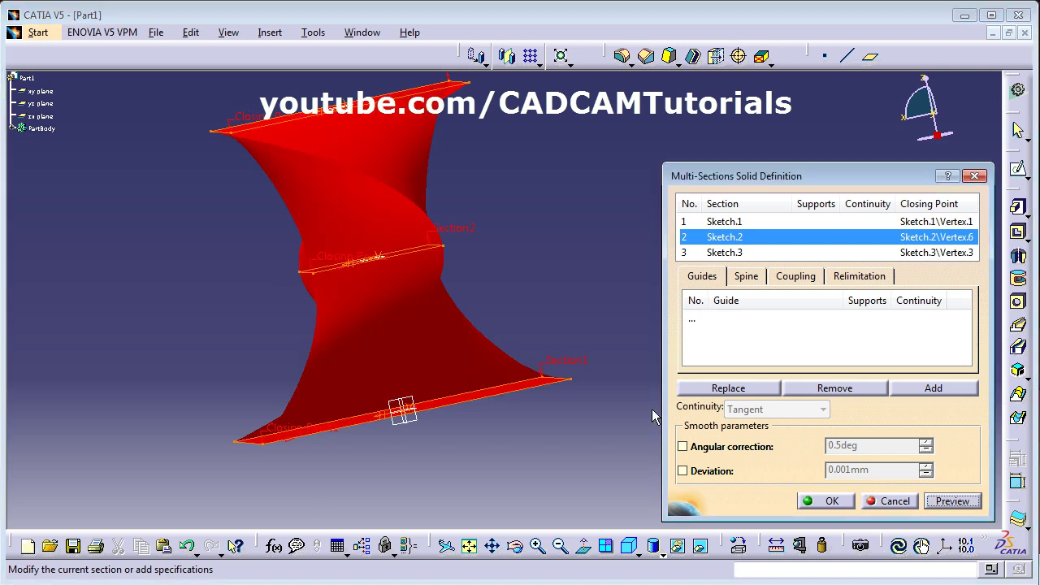
pyautogui.click(952, 501)
pyautogui.moveTo(423, 246); pyautogui.dragTo(571, 314, button='middle')
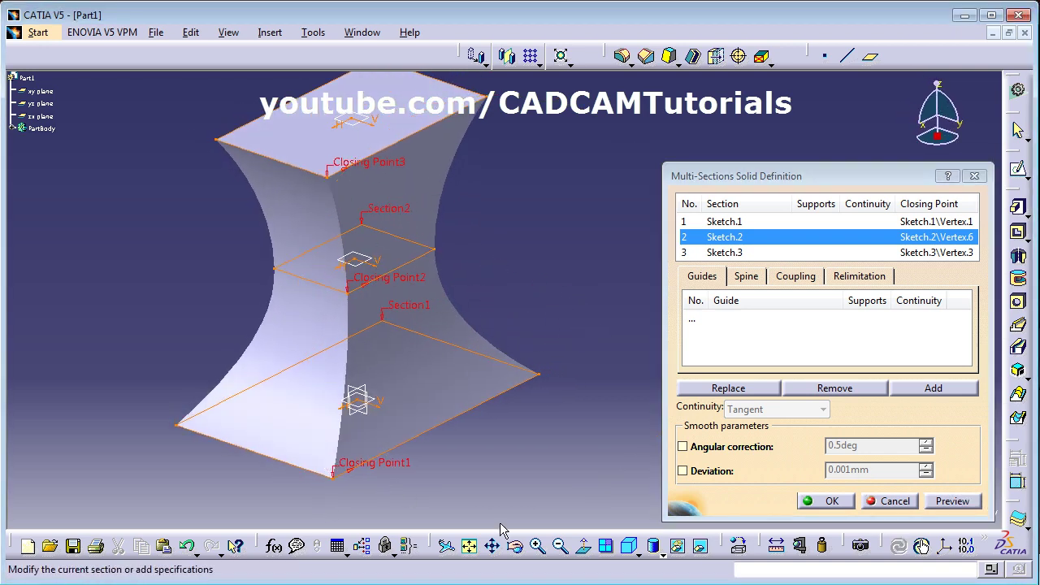
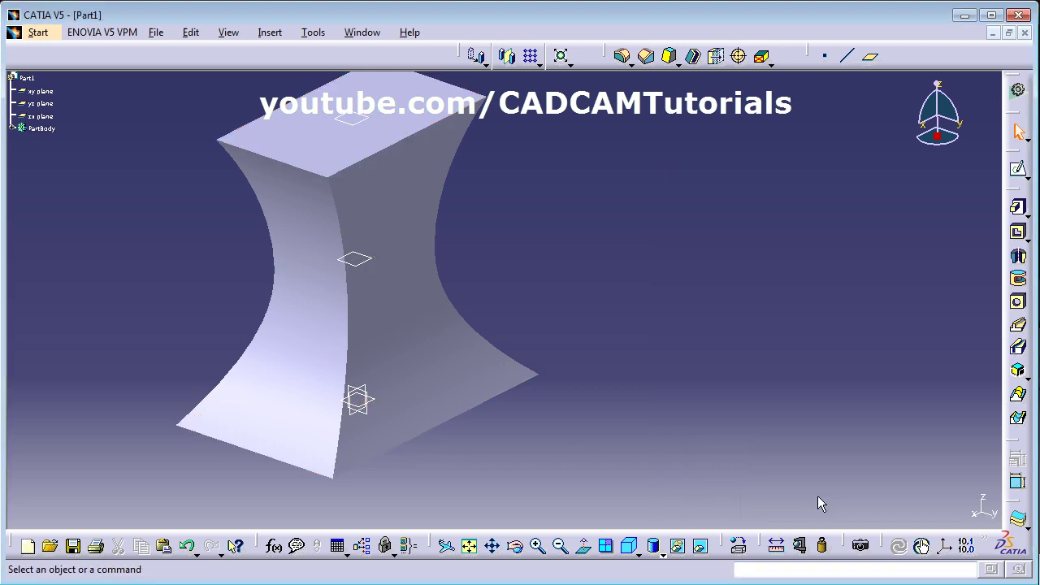
pyautogui.moveTo(414, 360); pyautogui.dragTo(528, 390, button='middle')
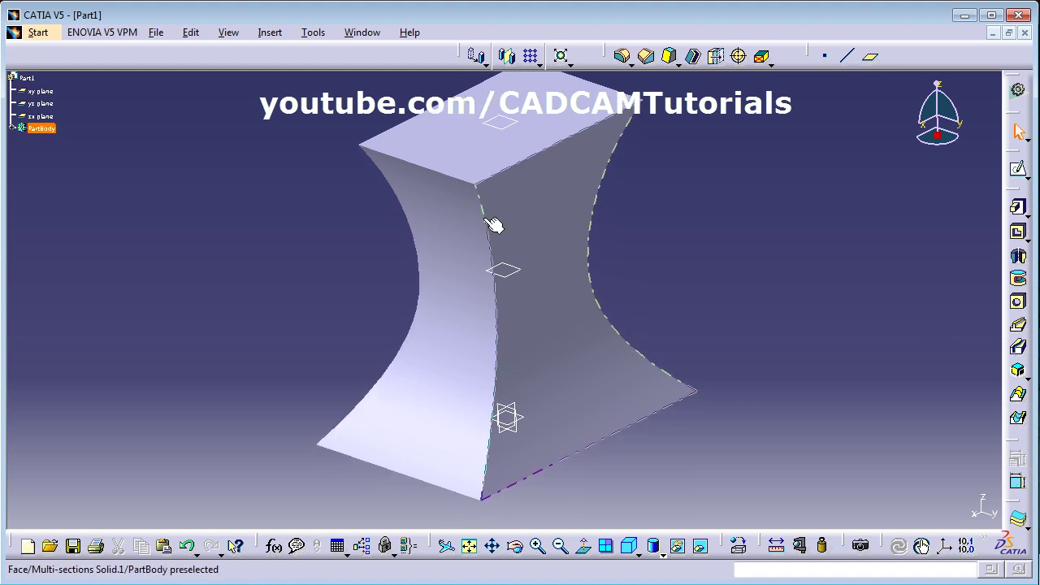
pyautogui.moveTo(618, 355); pyautogui.dragTo(579, 358, button='middle')
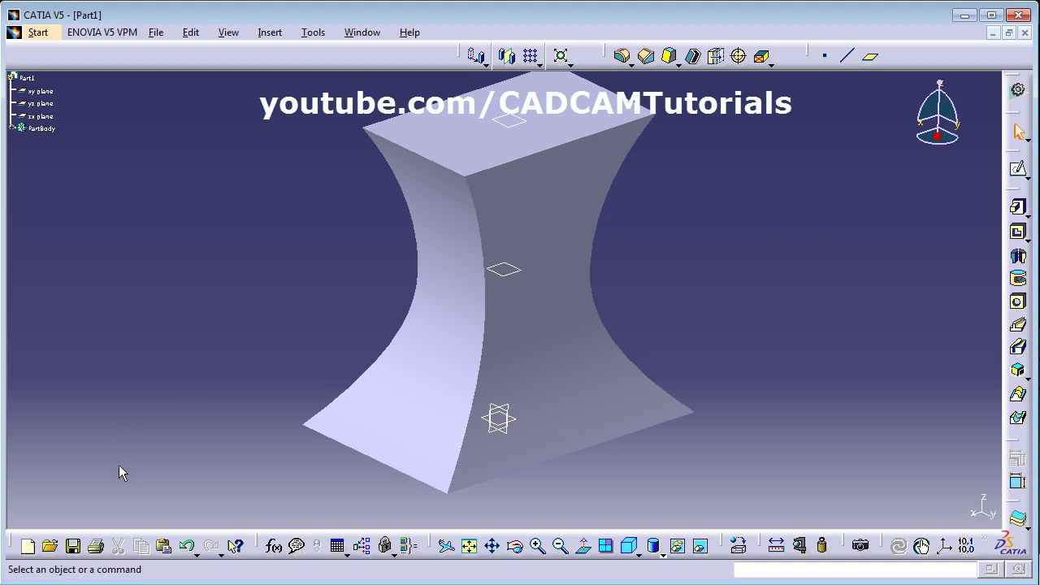
# - Undo the multi-sections solid and delete the rectangle from the middle section's sketch
pyautogui.click(189, 550)
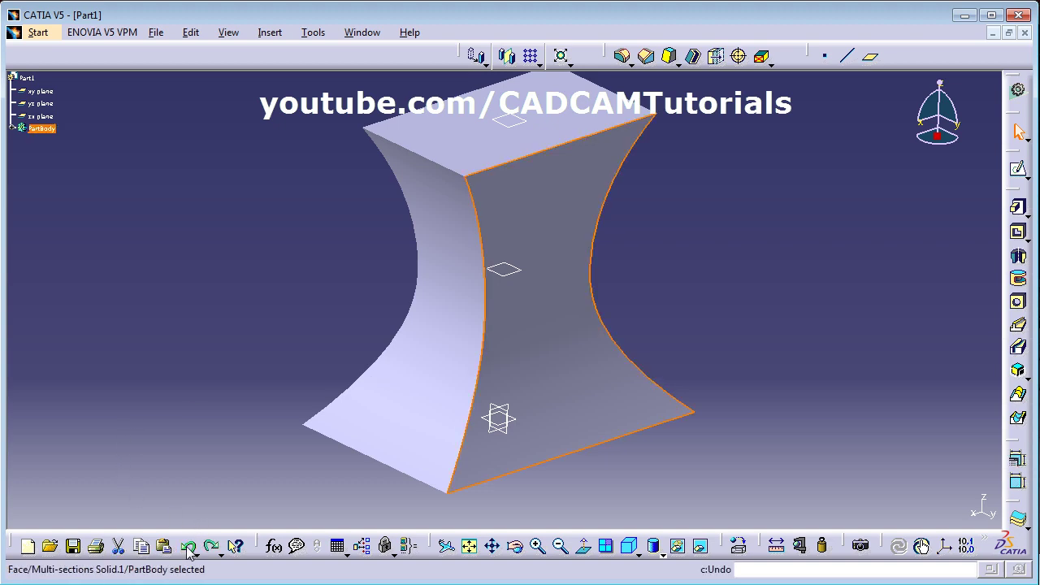
pyautogui.doubleClick(545, 282)
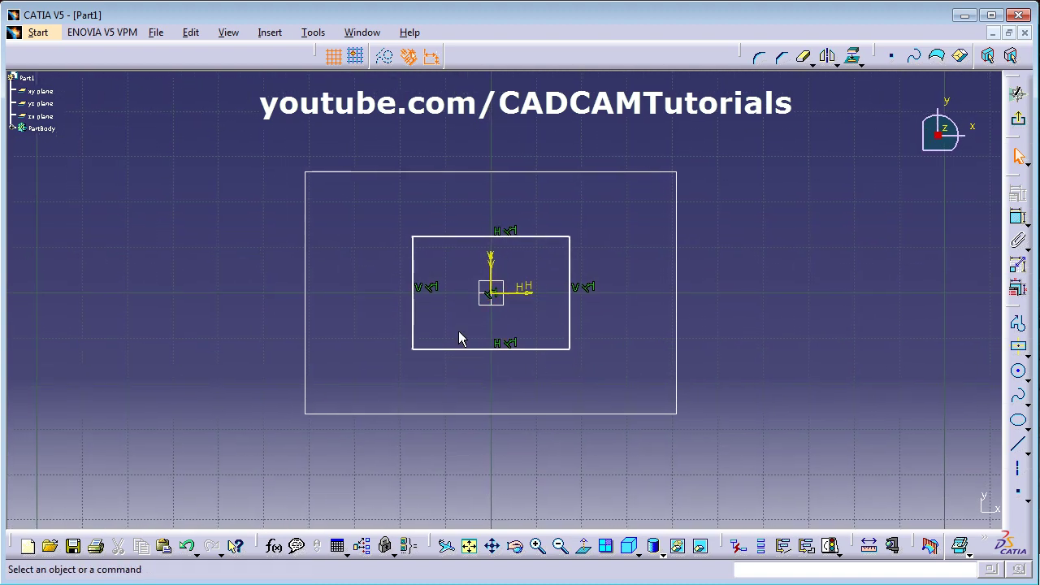
pyautogui.moveTo(397, 211)
pyautogui.mouseDown()
pyautogui.moveTo(469, 276)
pyautogui.moveTo(617, 375)
pyautogui.mouseUp()
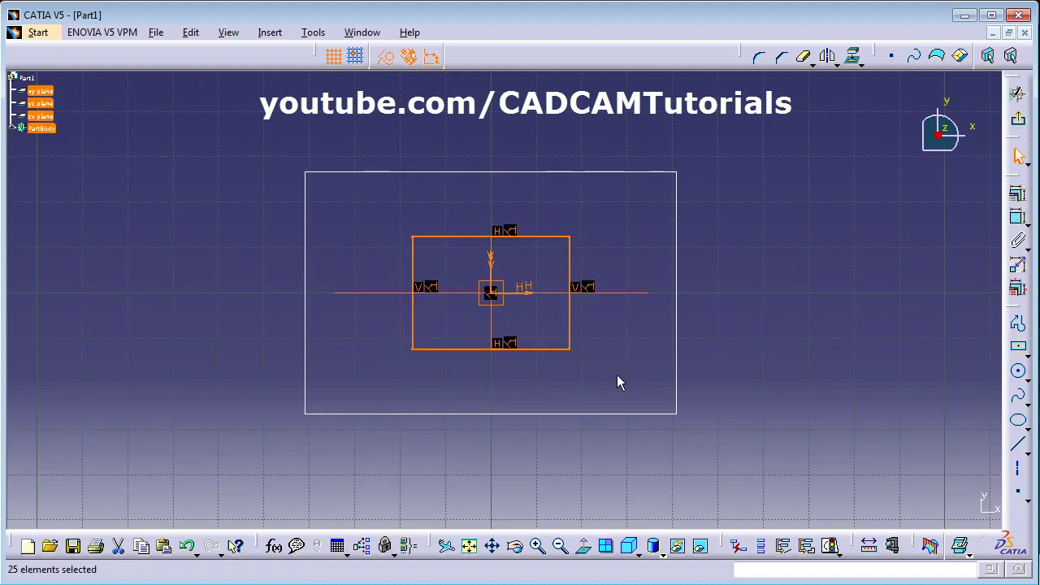
pyautogui.press('Delete')
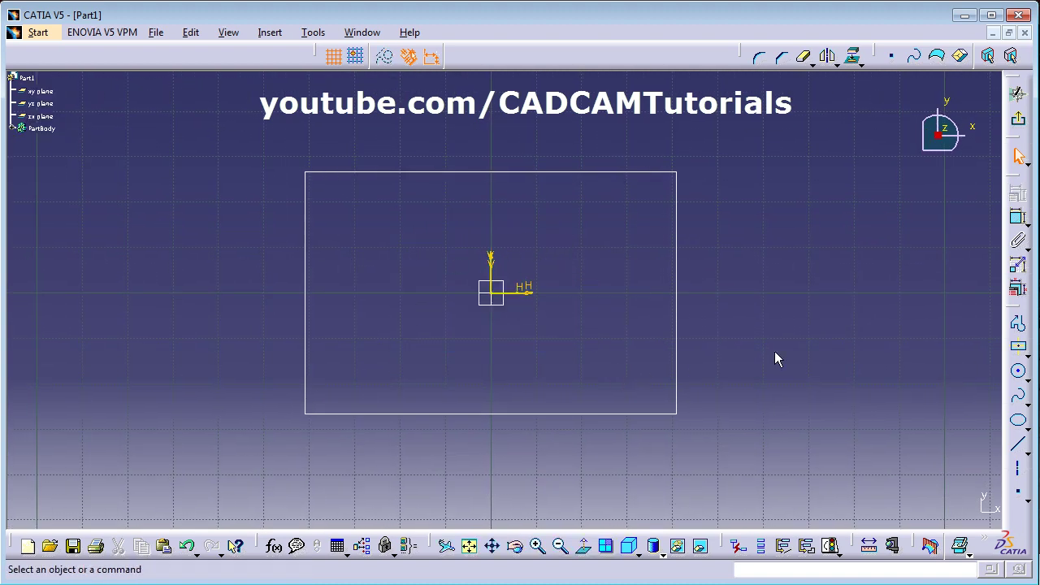
# - Sketch a circle centered on the origin in the middle section's sketch and exit the sketch
pyautogui.click(1018, 371)
pyautogui.click(492, 294)
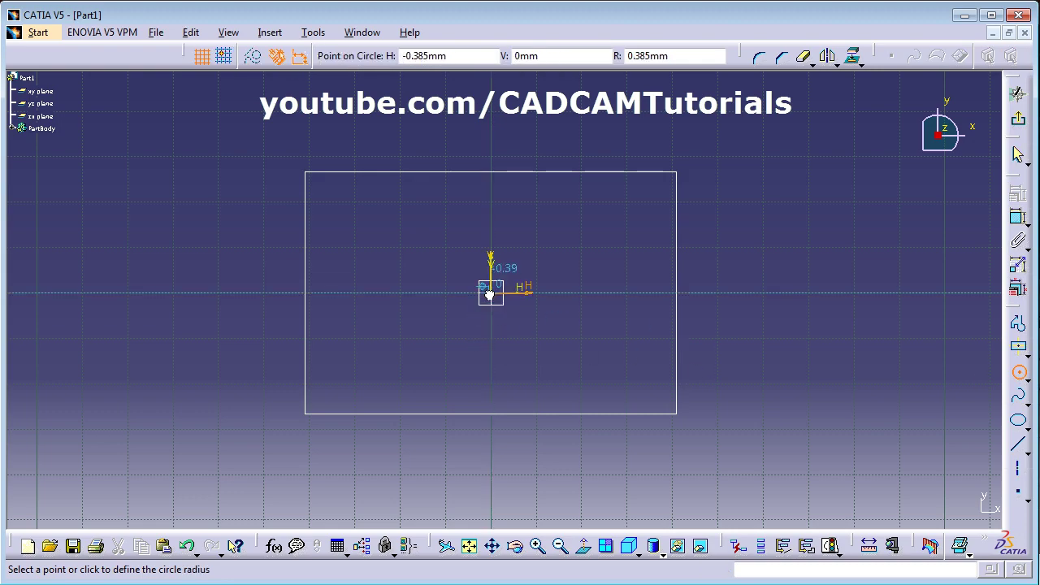
pyautogui.click(537, 348)
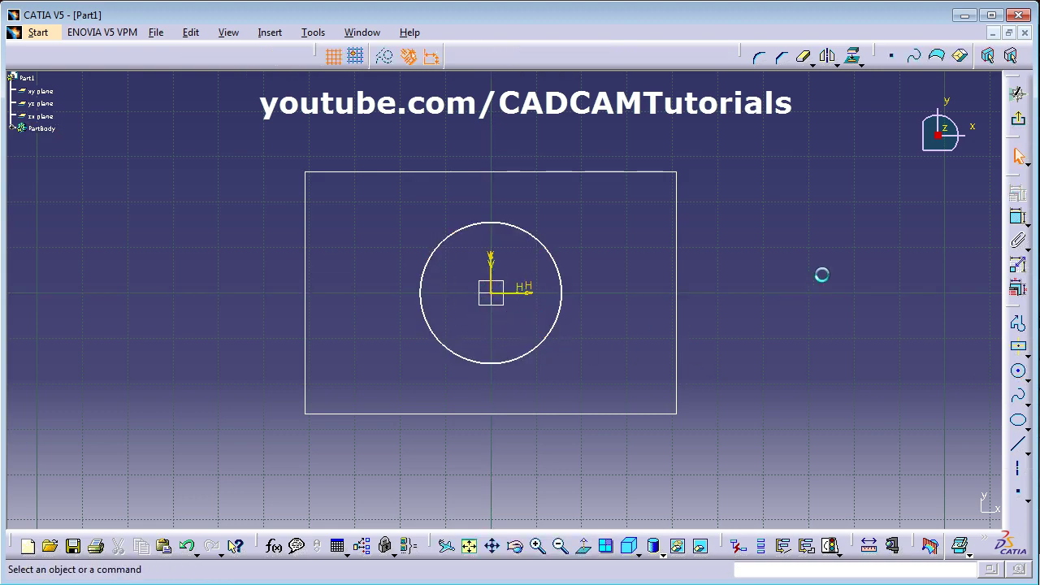
pyautogui.click(1018, 121)
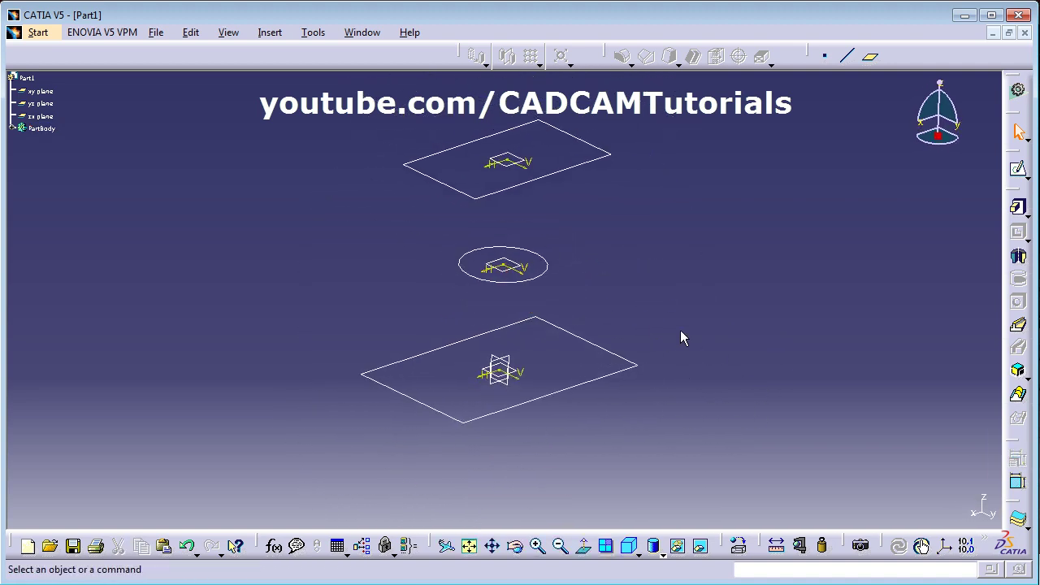
# - Try to preview a multi-sections solid through the lower rectangle, the middle circle and the upper rectangle
pyautogui.click(1019, 398)
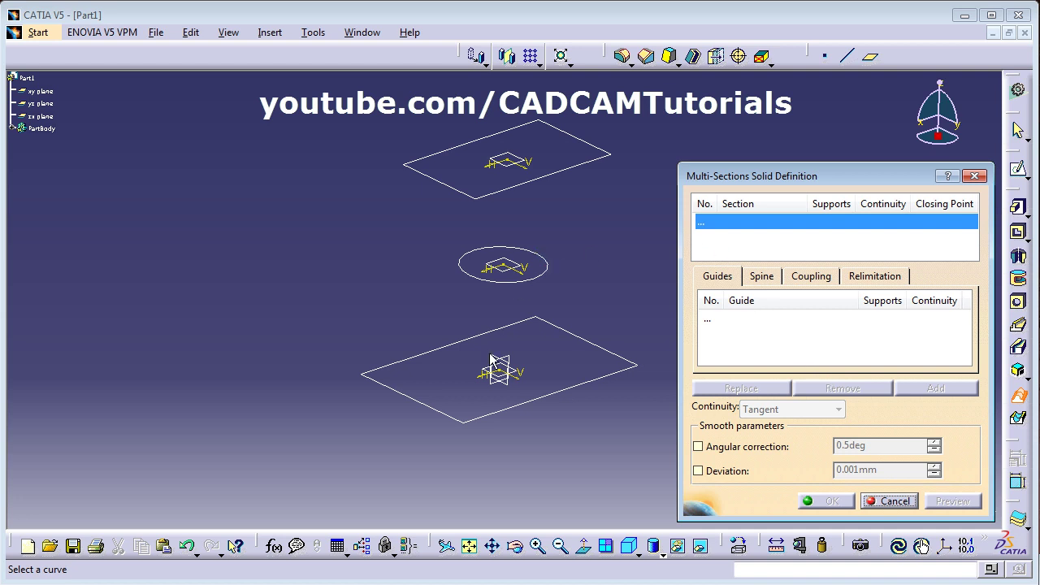
pyautogui.click(448, 420)
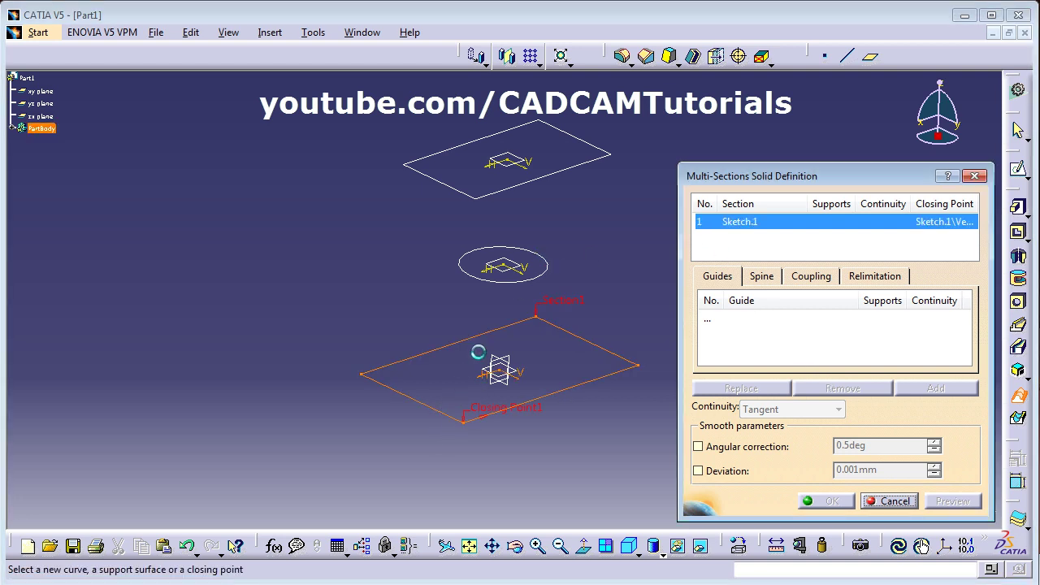
pyautogui.click(500, 281)
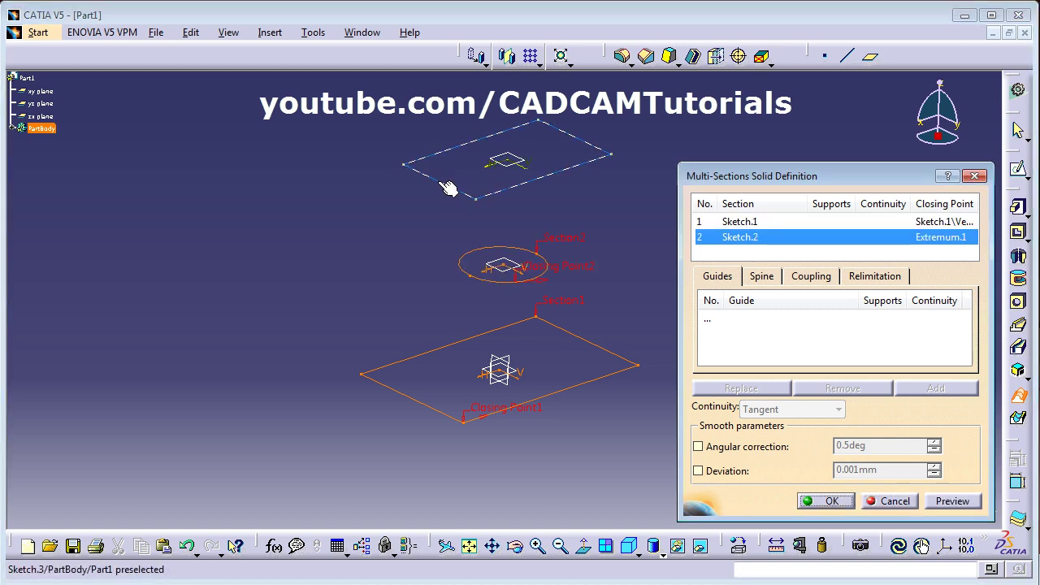
pyautogui.click(447, 188)
pyautogui.moveTo(560, 355)
pyautogui.mouseDown(button='middle')
pyautogui.moveTo(520, 365)
pyautogui.moveTo(487, 409)
pyautogui.moveTo(471, 408)
pyautogui.mouseUp(button='middle')
pyautogui.click(953, 501)
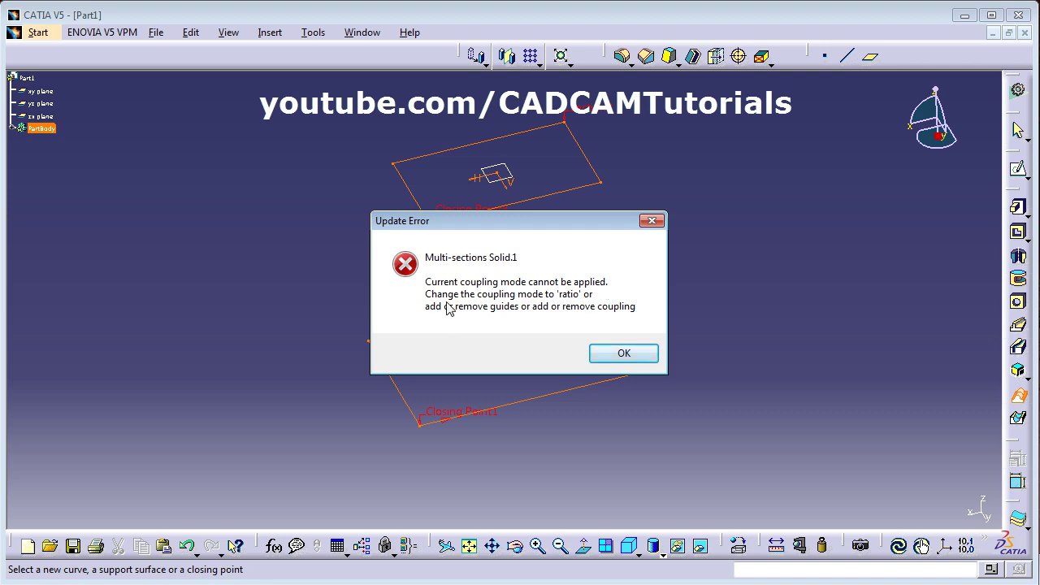
pyautogui.click(613, 361)
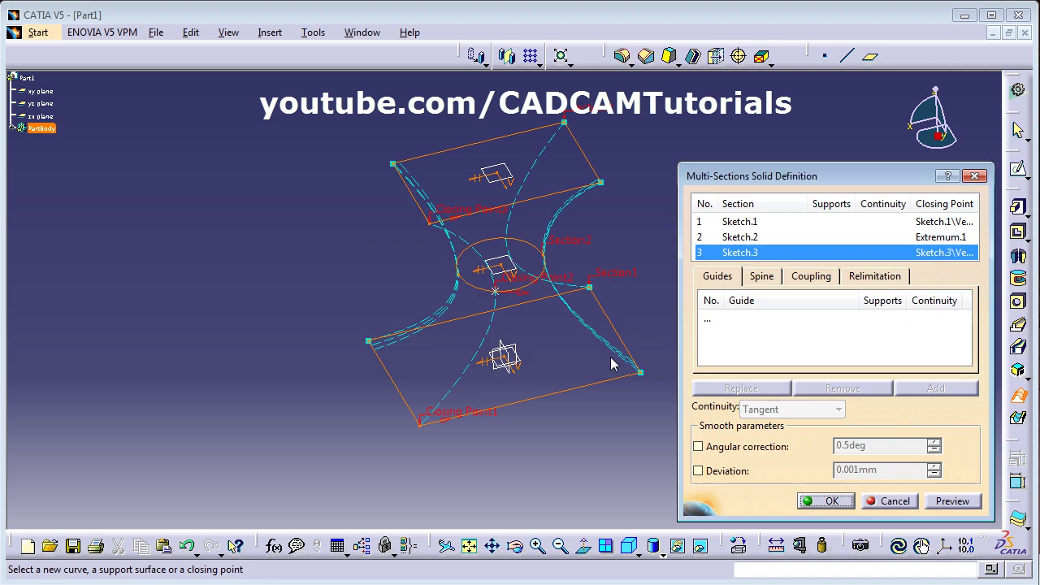
# - Preview the solid with Ratio sections coupling, inspect its rectangle-to-circle transitions, and discard the definition
pyautogui.click(813, 280)
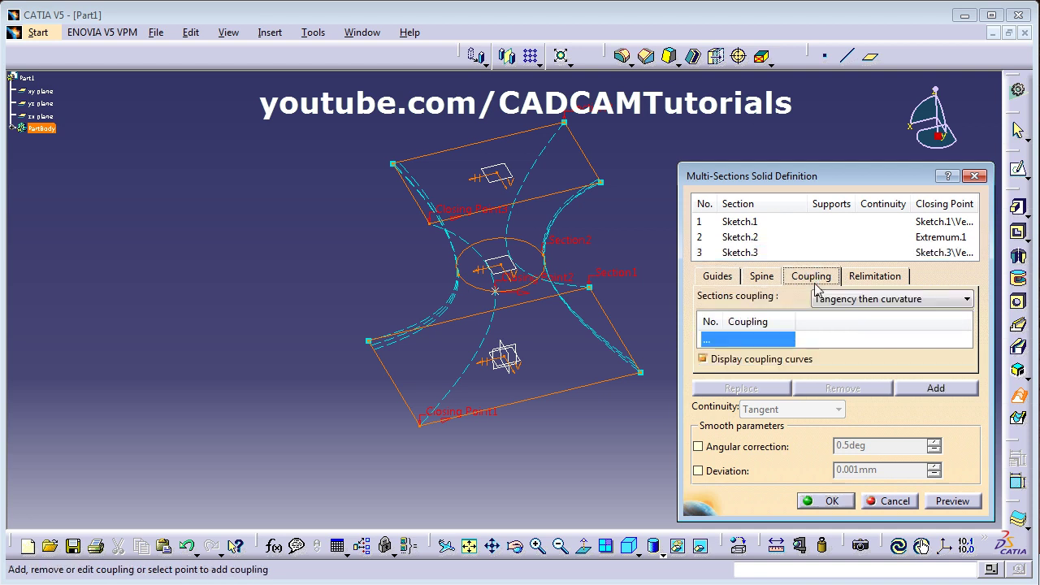
pyautogui.click(892, 299)
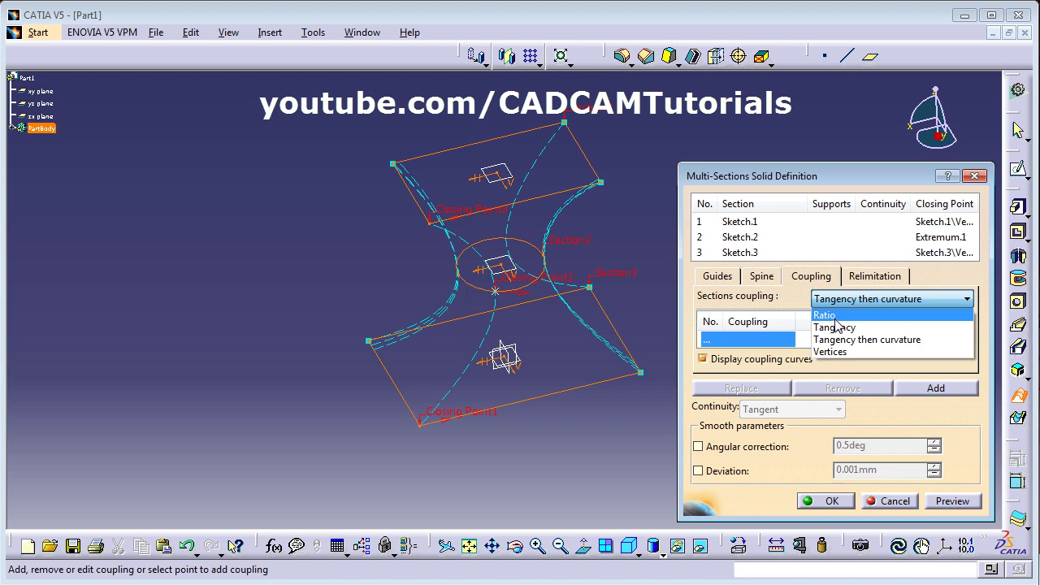
pyautogui.click(827, 317)
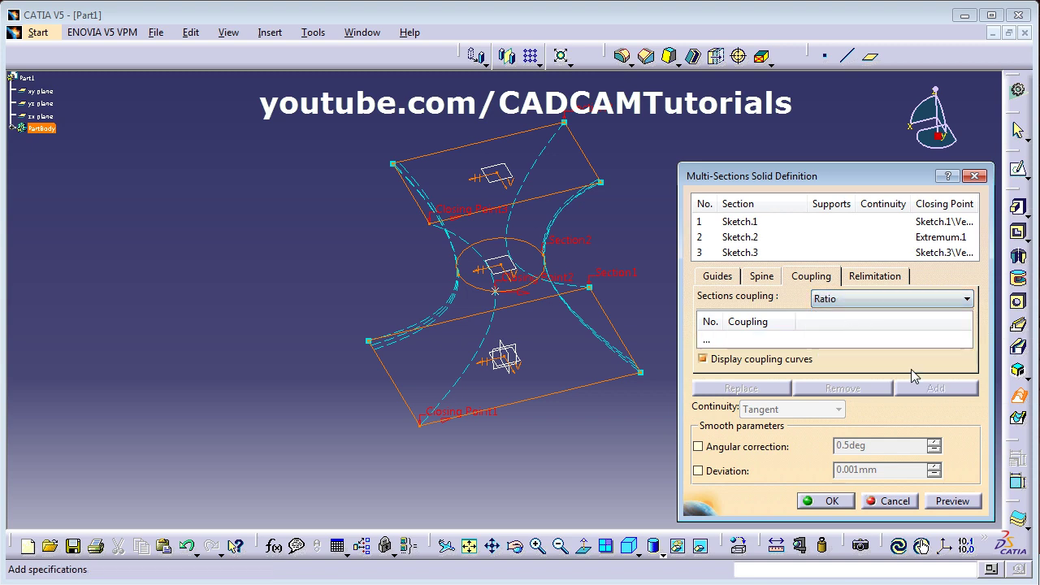
pyautogui.click(953, 500)
pyautogui.moveTo(339, 244); pyautogui.dragTo(453, 275, button='middle')
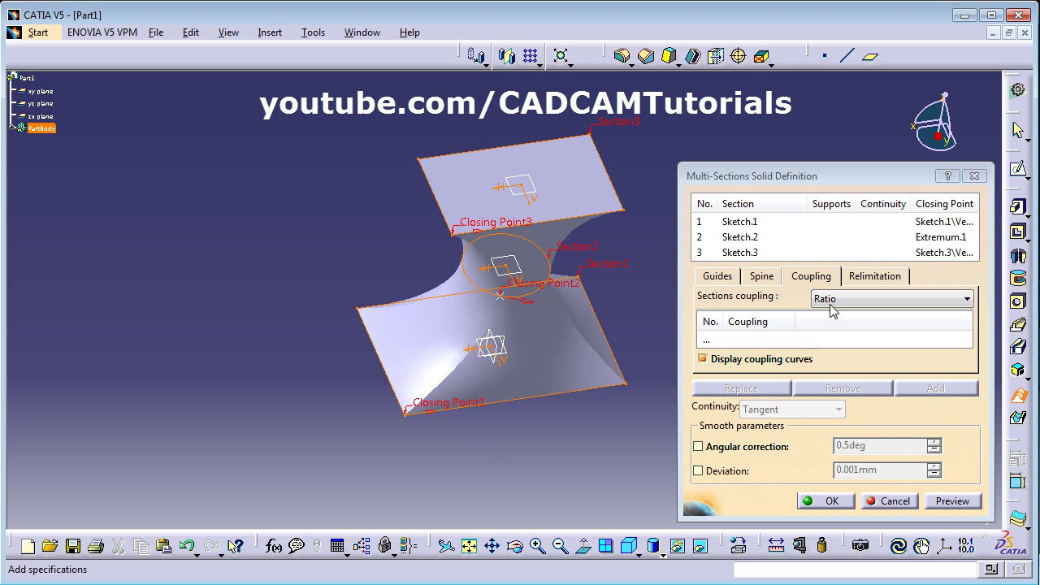
pyautogui.moveTo(512, 275); pyautogui.dragTo(594, 354, button='middle')
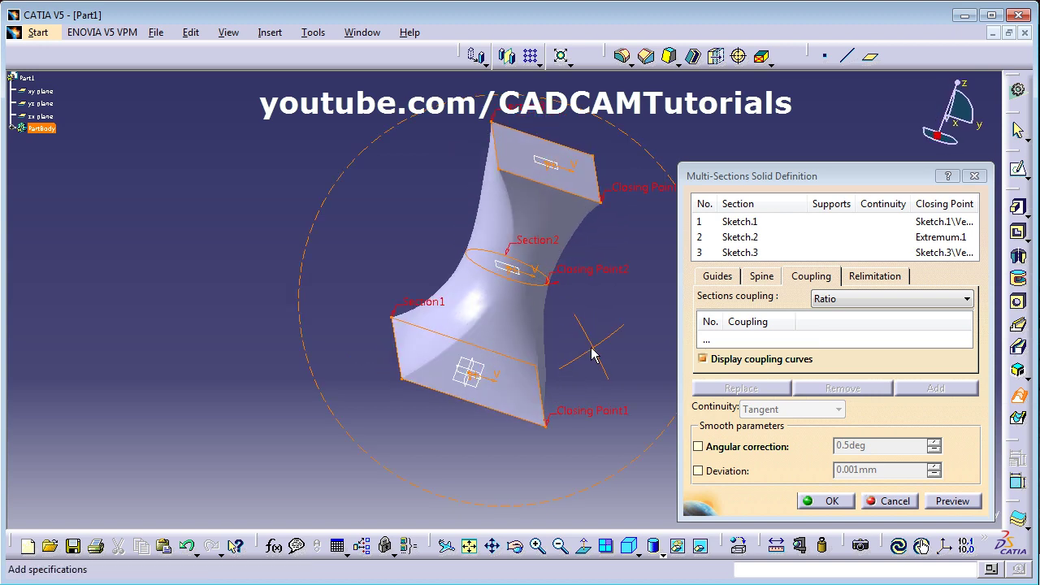
pyautogui.moveTo(492, 280); pyautogui.dragTo(342, 274, button='middle')
pyautogui.moveTo(457, 272); pyautogui.dragTo(434, 423, button='middle')
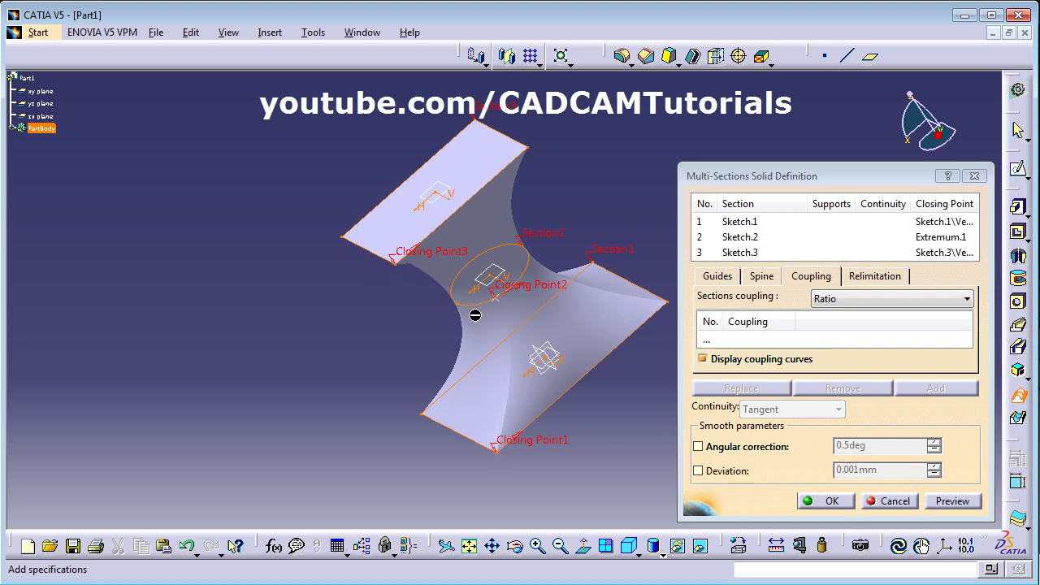
pyautogui.moveTo(423, 284); pyautogui.dragTo(536, 316, button='middle')
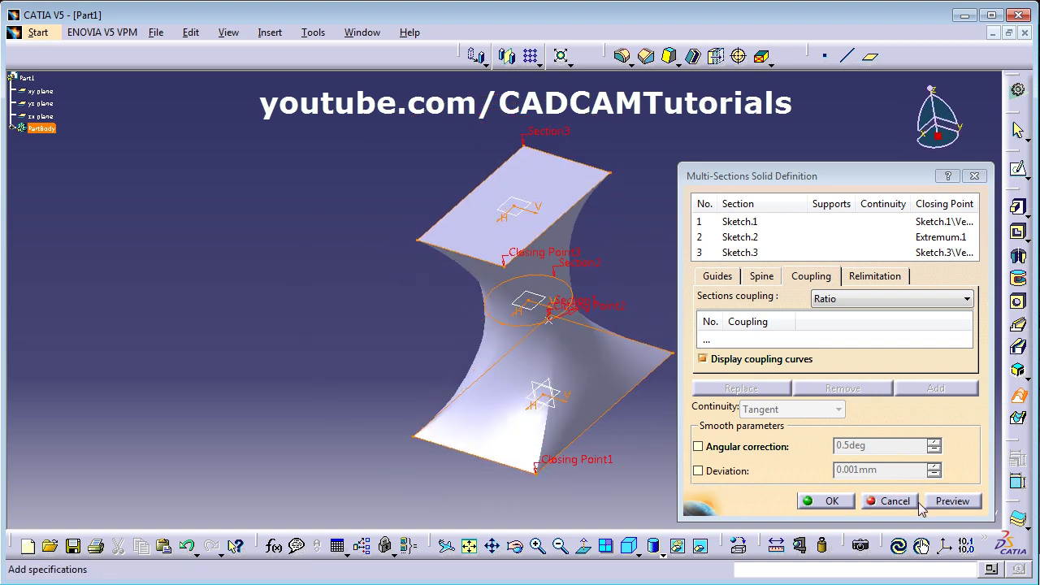
pyautogui.click(894, 501)
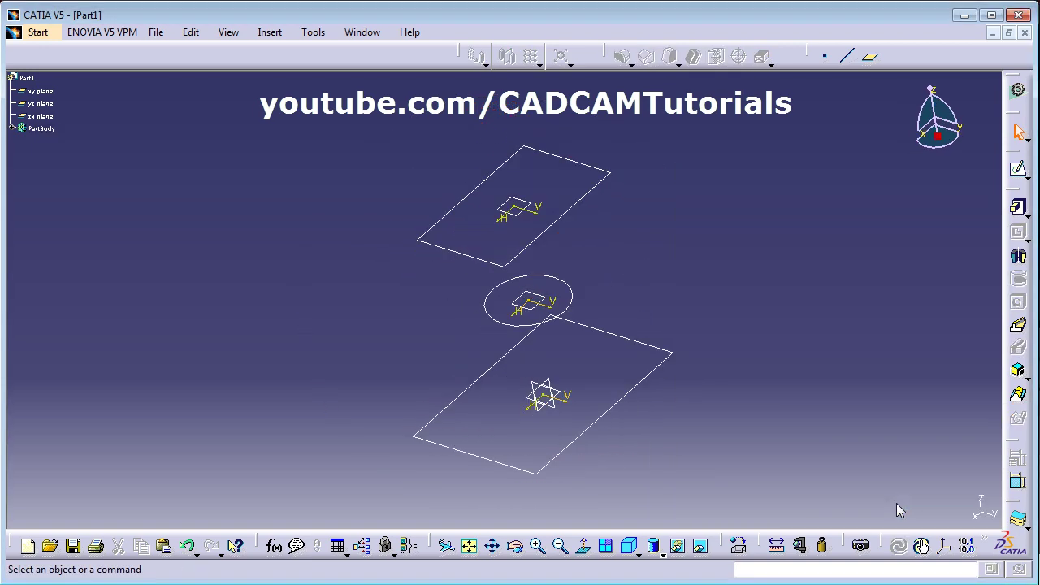
# - In the circle's sketch, draw an axis from the origin toward the upper-right corner of the surrounding rectangle
pyautogui.doubleClick(575, 302)
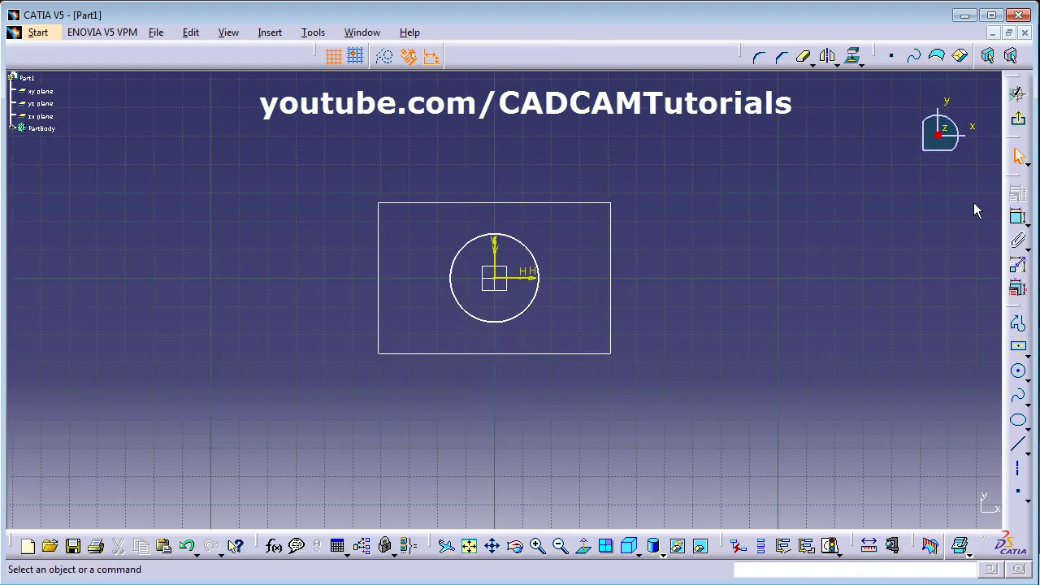
pyautogui.click(1018, 468)
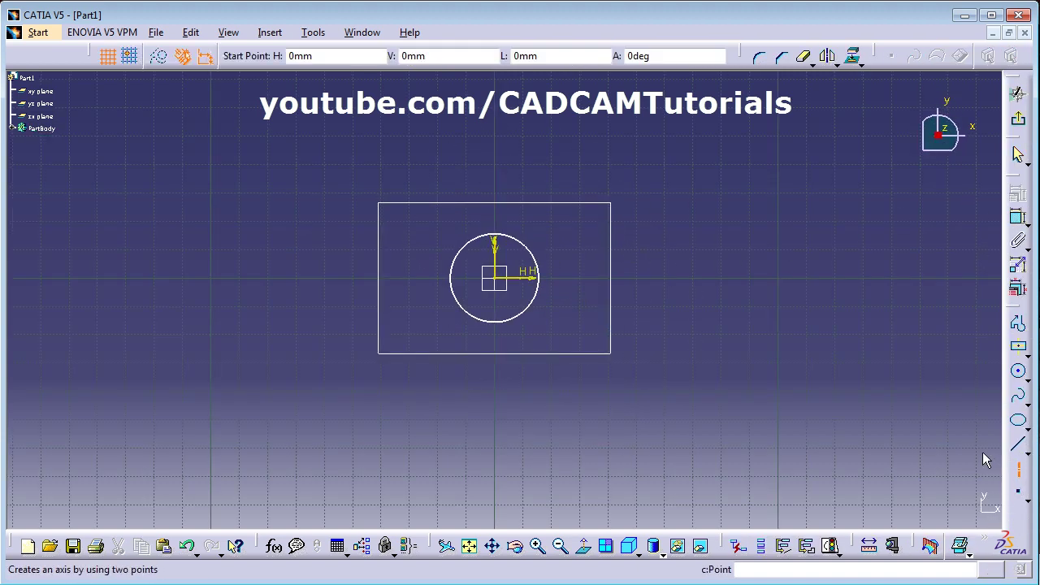
pyautogui.click(494, 278)
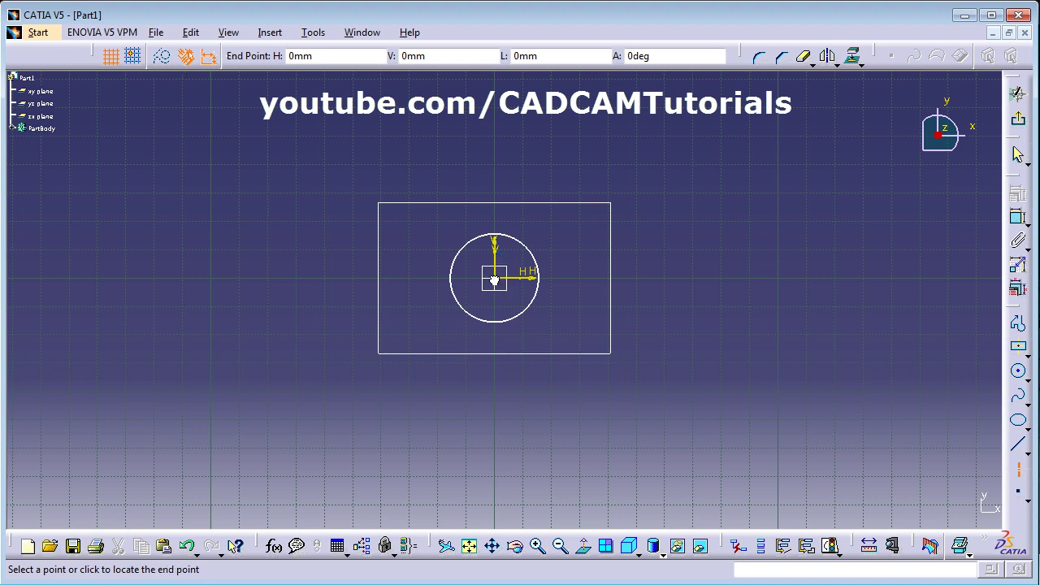
pyautogui.click(587, 217)
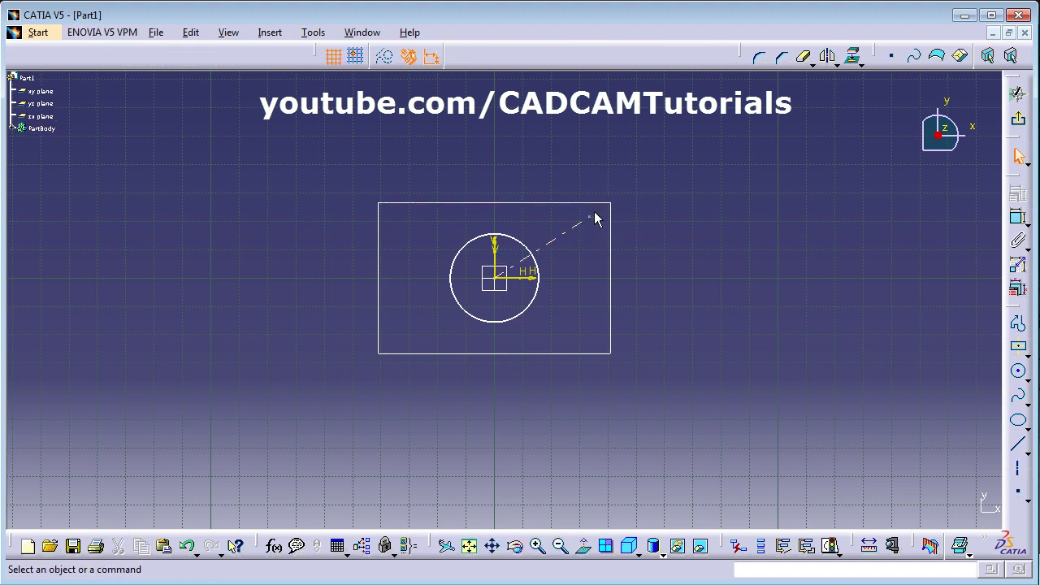
# - Make the axis's outer end point coincident with the rectangle's upper-right corner
pyautogui.click(590, 217)
pyautogui.keyDown('ctrl'); pyautogui.click(610, 203); pyautogui.keyUp('ctrl')
pyautogui.click(1018, 195)
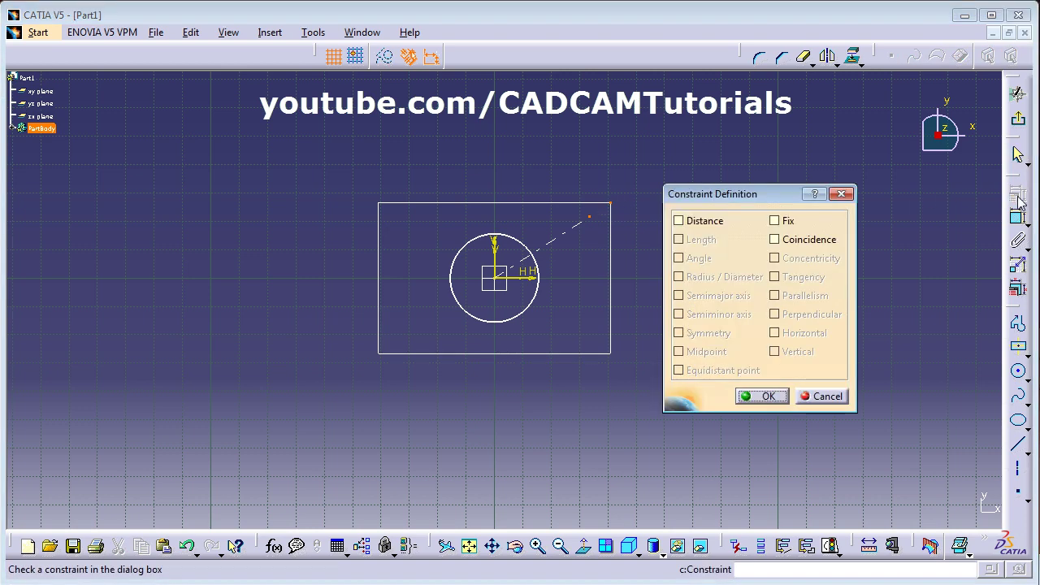
pyautogui.click(806, 241)
pyautogui.click(764, 396)
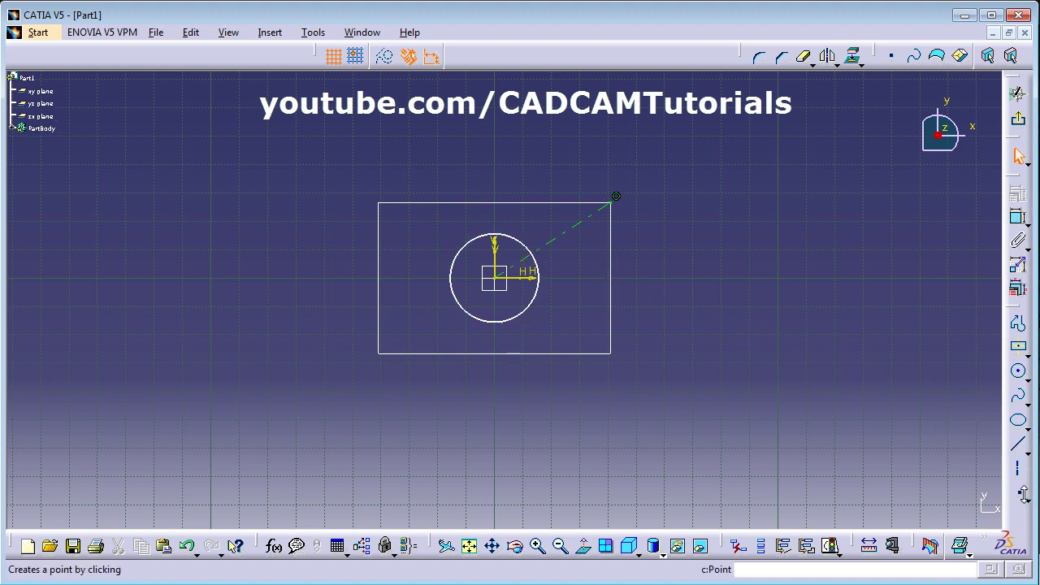
# - Place a point at the intersection of the axis and the circle
pyautogui.click(1019, 493)
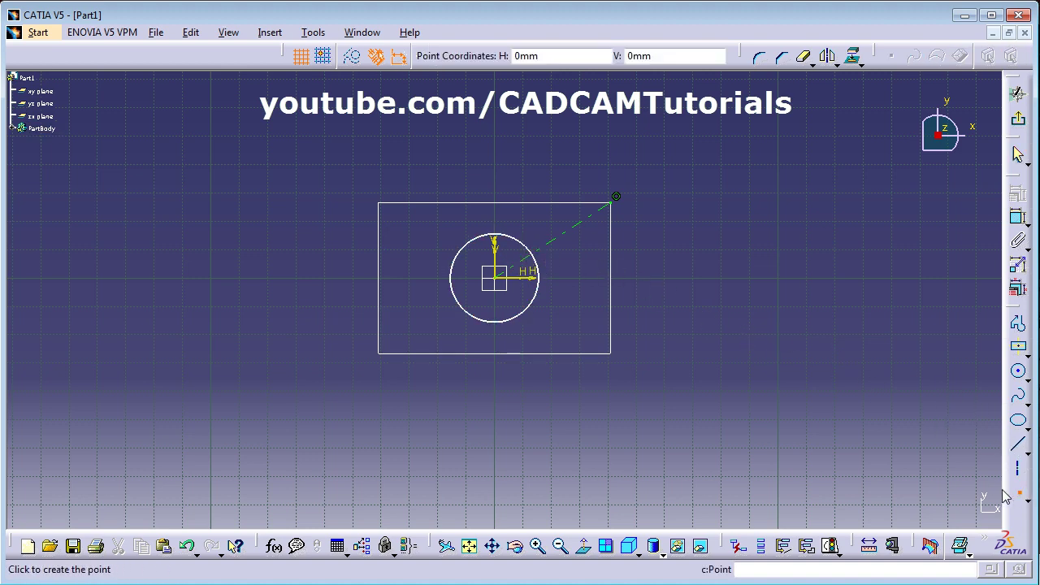
pyautogui.click(537, 249)
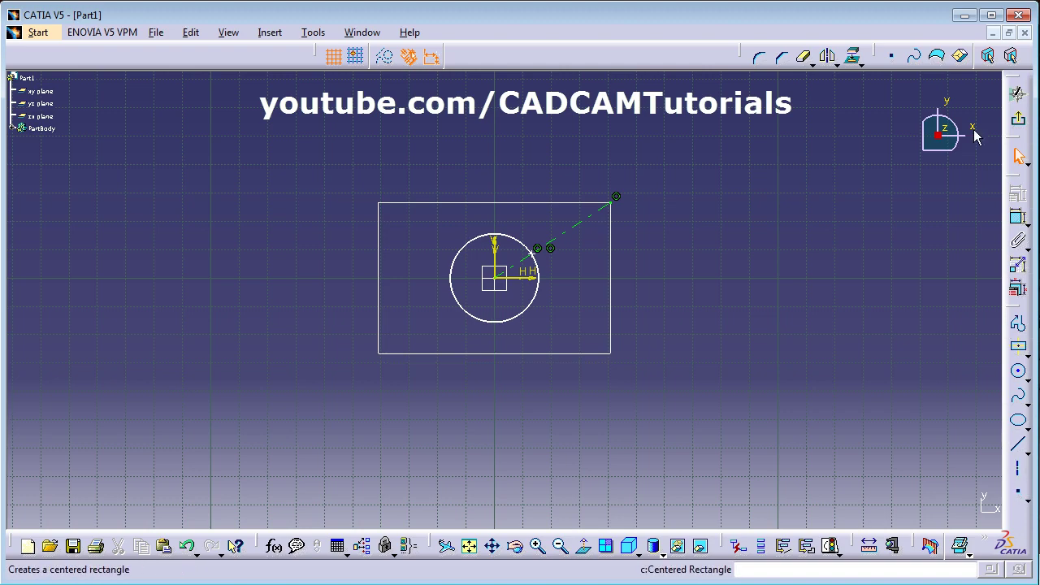
# - Finish the circle's sketch and define a multi-sections solid through the lower rectangle, the middle circle and the upper rectangle
pyautogui.click(1020, 120)
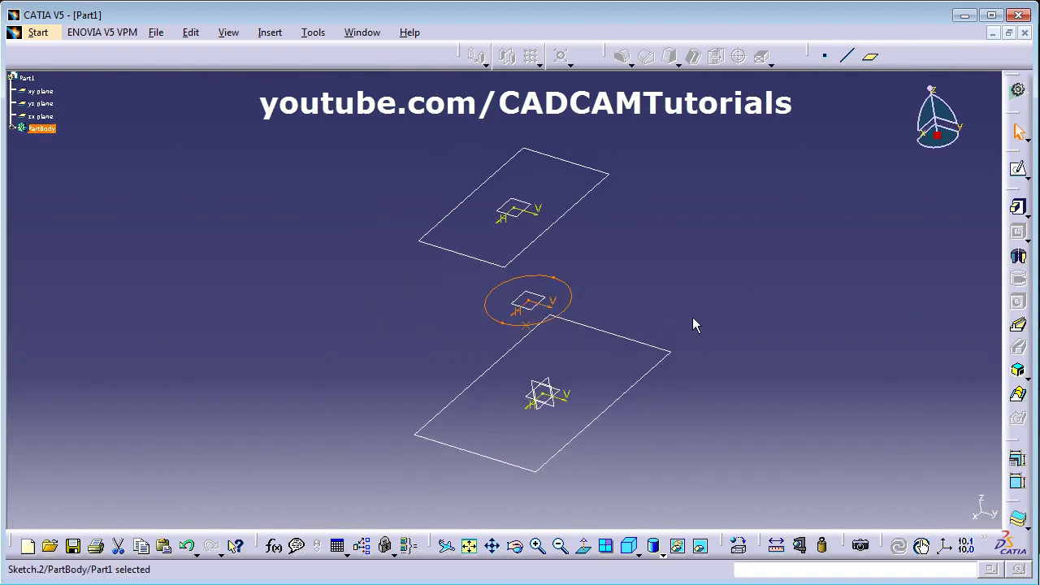
pyautogui.click(1018, 394)
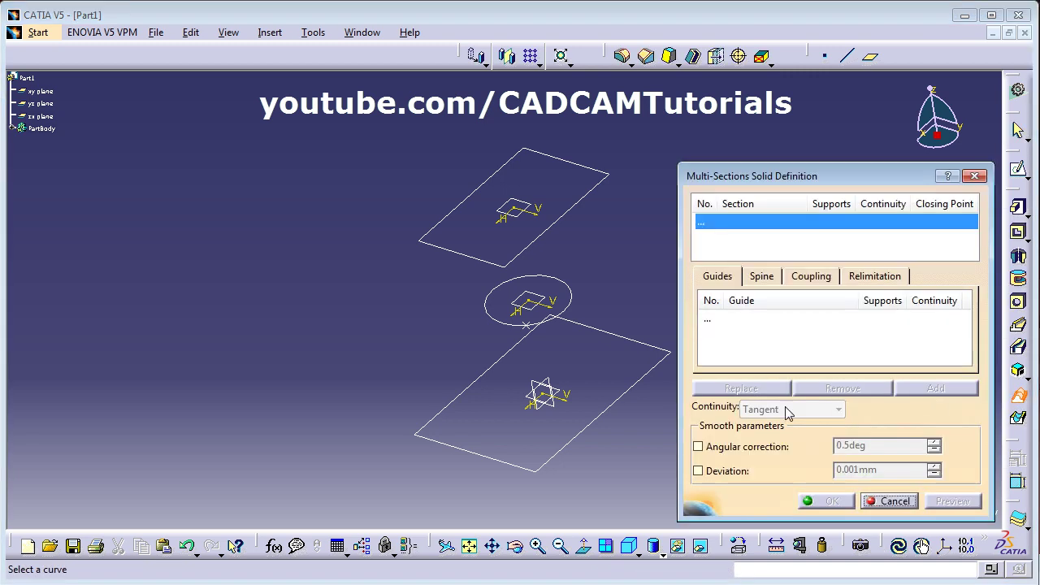
pyautogui.click(489, 464)
pyautogui.click(494, 322)
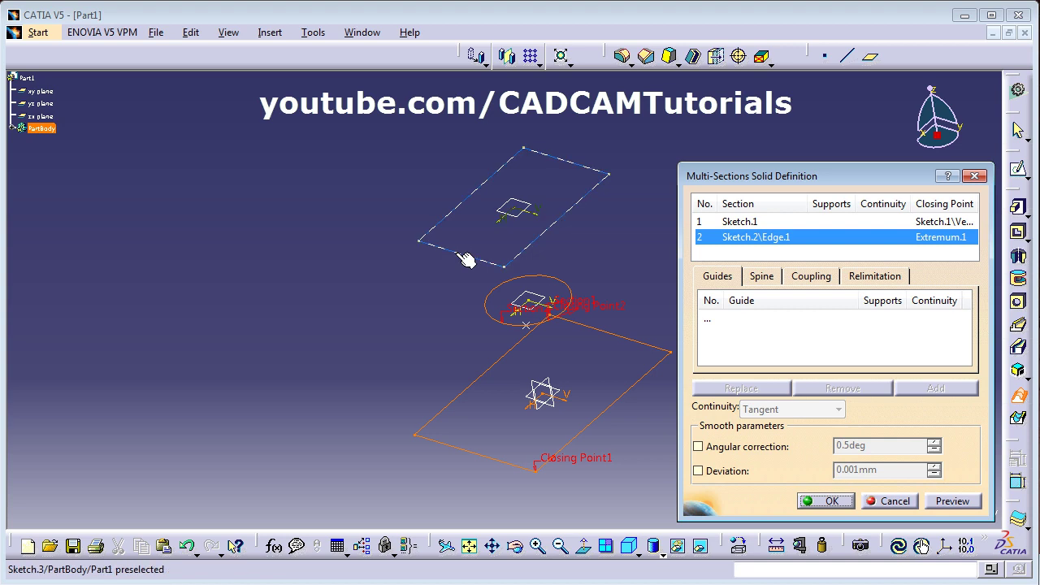
pyautogui.click(464, 256)
# - Replace the circular section's closing point with the sketched point where the axis meets the circle
pyautogui.moveTo(536, 408)
pyautogui.mouseDown(button='middle')
pyautogui.moveTo(390, 404)
pyautogui.moveTo(321, 357)
pyautogui.mouseUp(button='middle')
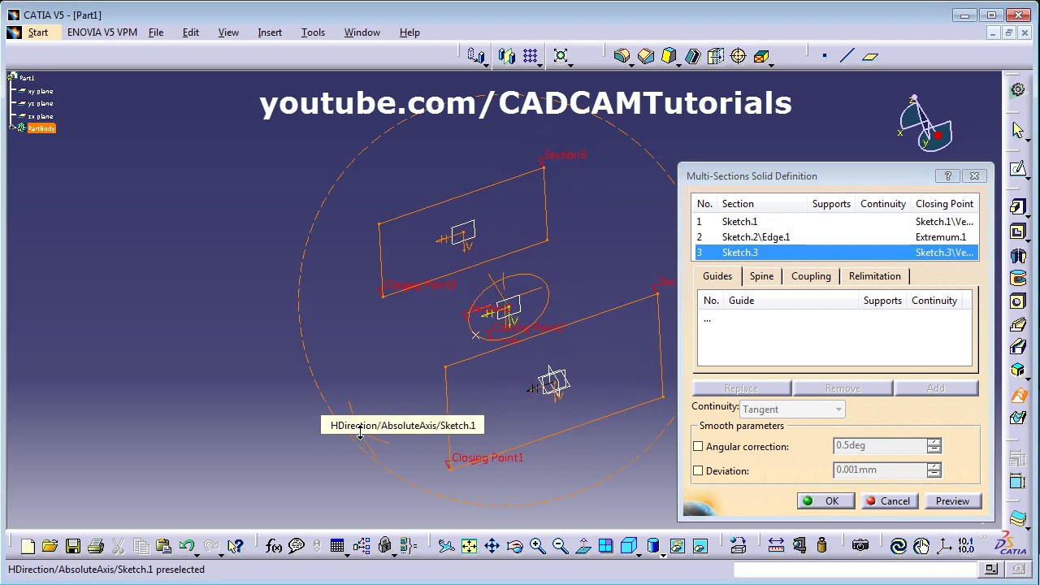
pyautogui.rightClick(453, 383)
pyautogui.click(291, 333)
pyautogui.moveTo(491, 337)
pyautogui.mouseDown(button='middle')
pyautogui.moveTo(511, 406)
pyautogui.moveTo(532, 404)
pyautogui.moveTo(545, 380)
pyautogui.mouseUp(button='middle')
pyautogui.rightClick(545, 380)
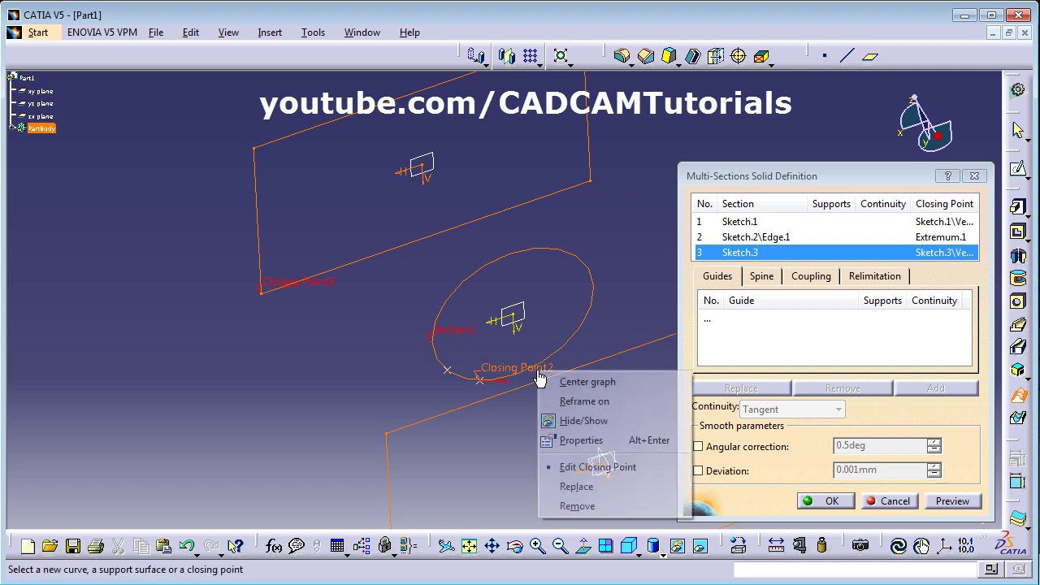
pyautogui.click(589, 488)
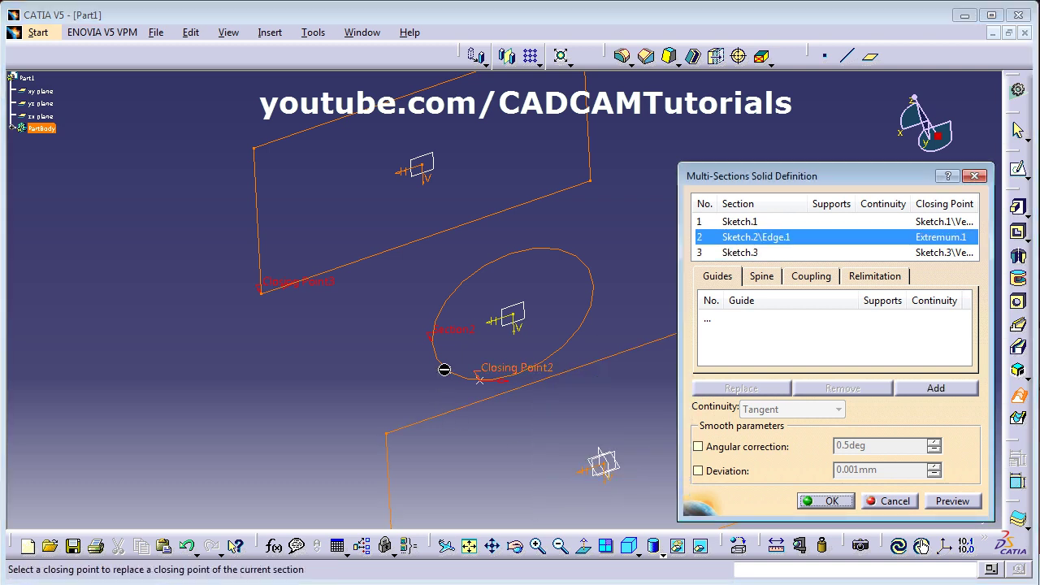
pyautogui.click(447, 370)
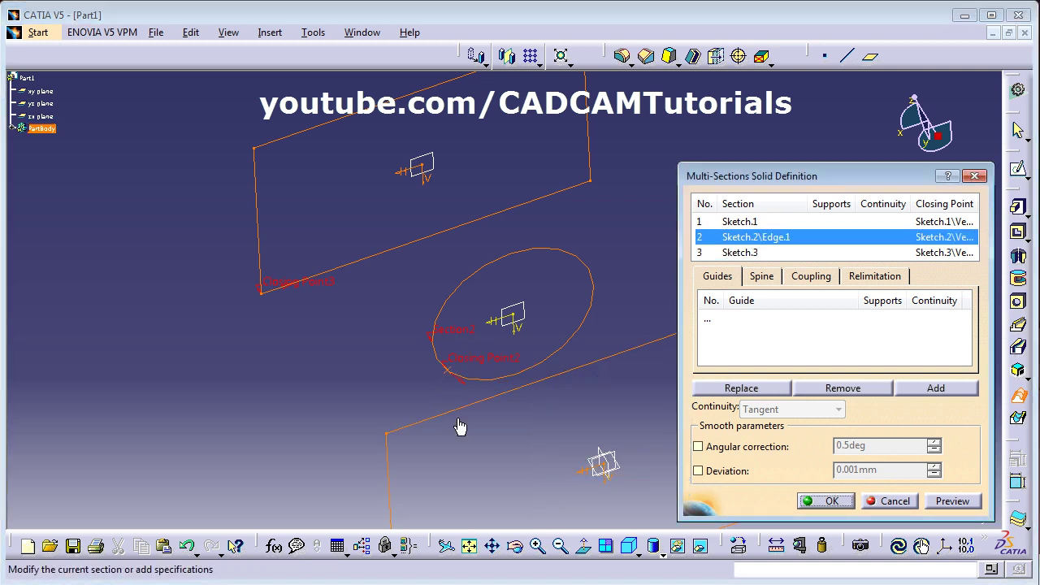
# - Preview the multi-sections solid, set its sections coupling to Ratio, and preview it again
pyautogui.click(469, 545)
pyautogui.click(948, 506)
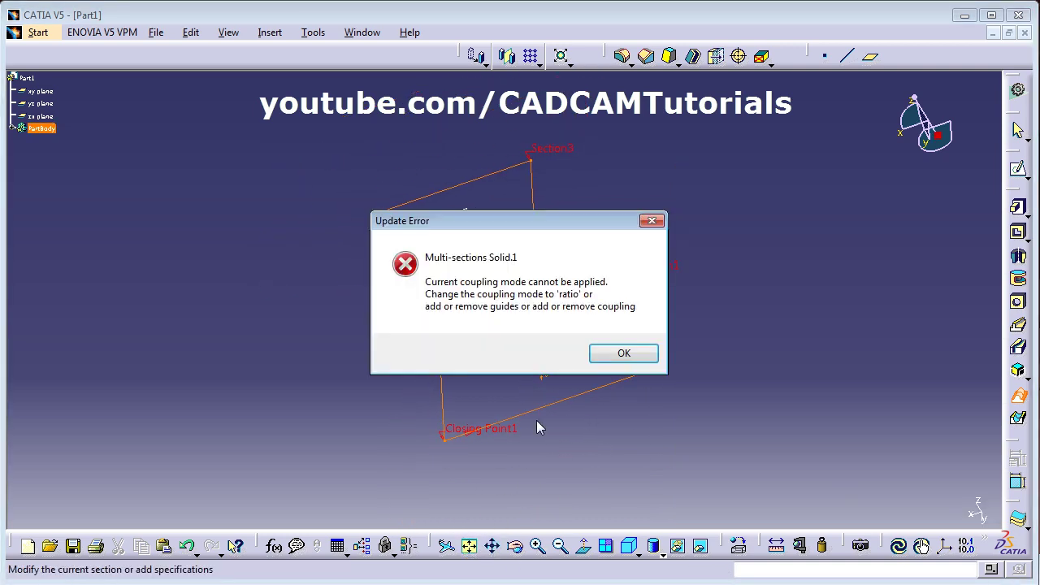
pyautogui.click(623, 357)
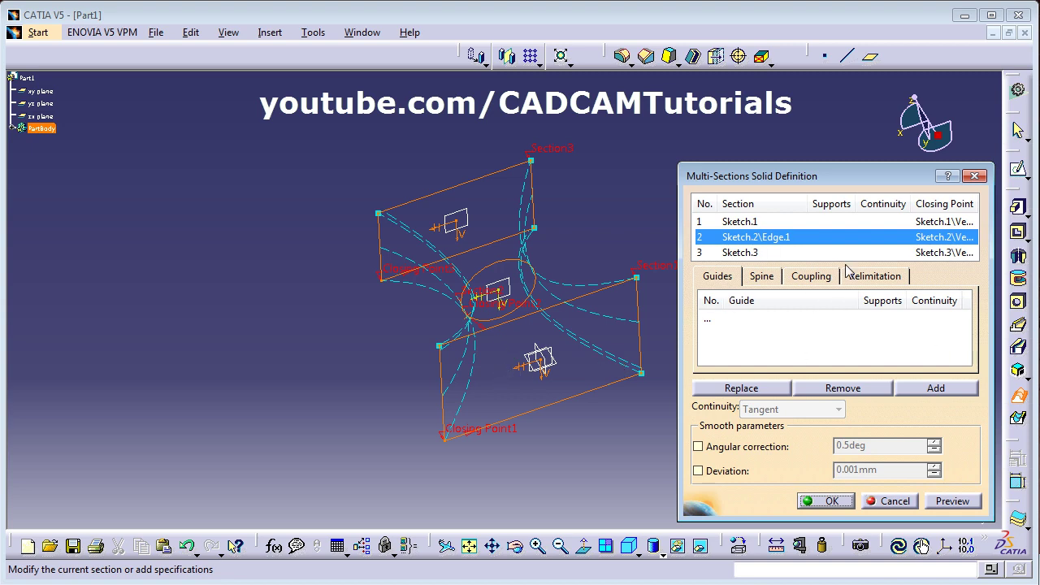
pyautogui.click(813, 277)
pyautogui.click(877, 301)
pyautogui.click(863, 314)
pyautogui.click(952, 501)
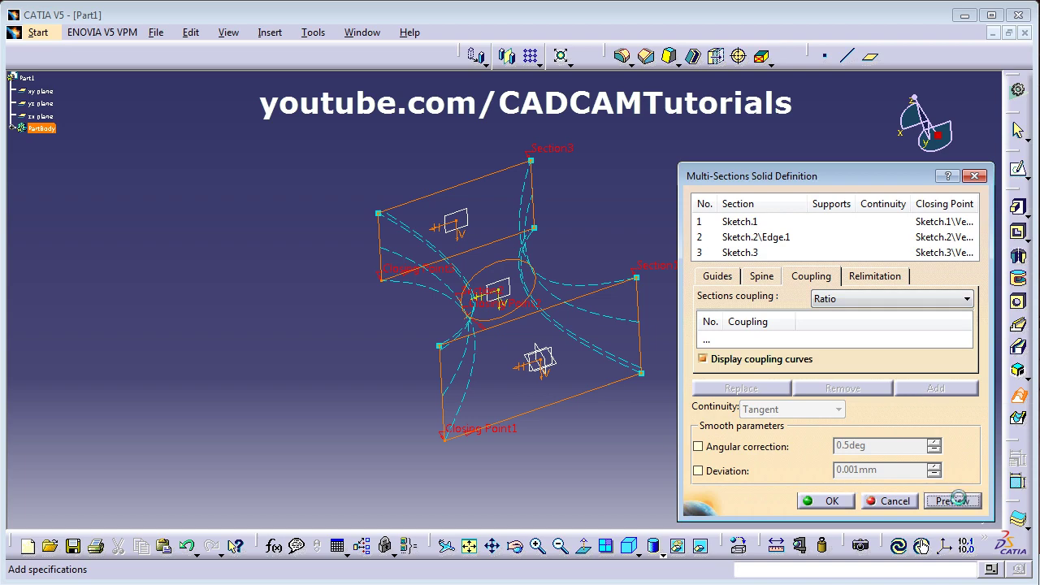
# - Inspect the previewed solid from several directions, including the isometric view, and accept the multi-sections solid
pyautogui.moveTo(371, 283); pyautogui.dragTo(585, 339, button='middle')
pyautogui.rightClick(585, 339)
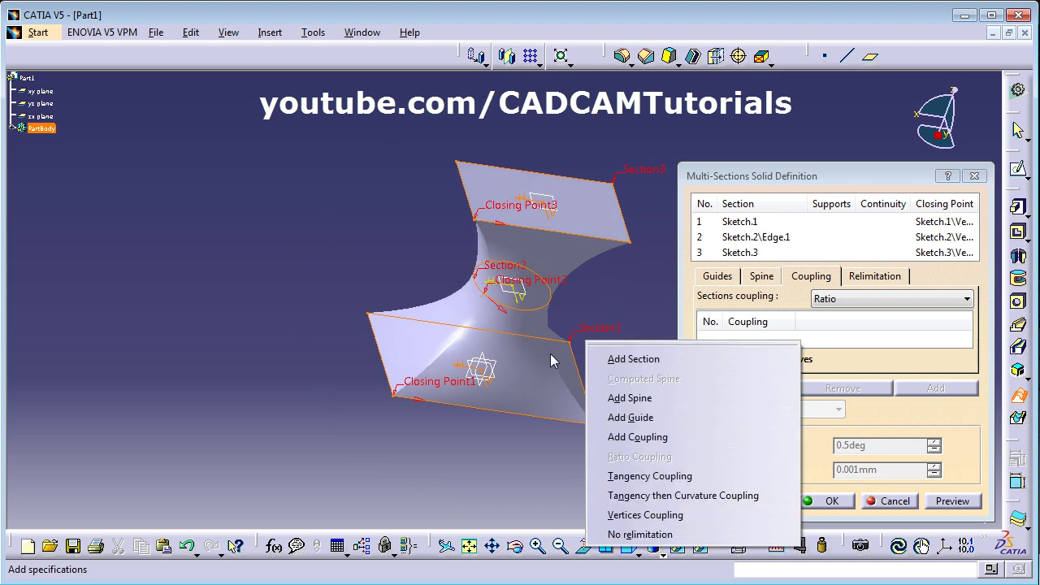
pyautogui.click(467, 437)
pyautogui.click(470, 546)
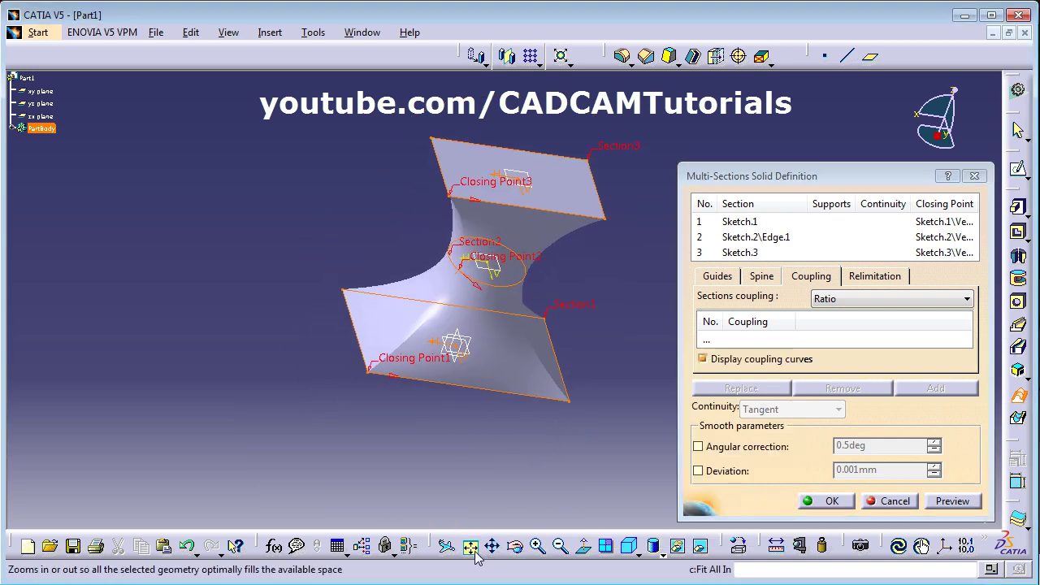
pyautogui.click(631, 547)
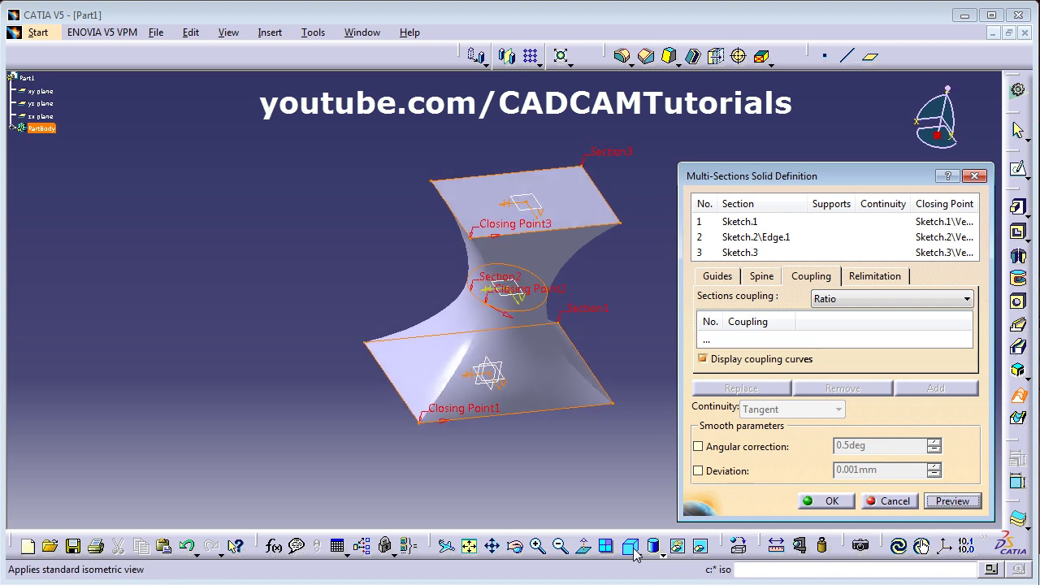
pyautogui.moveTo(538, 325); pyautogui.dragTo(538, 282, button='middle')
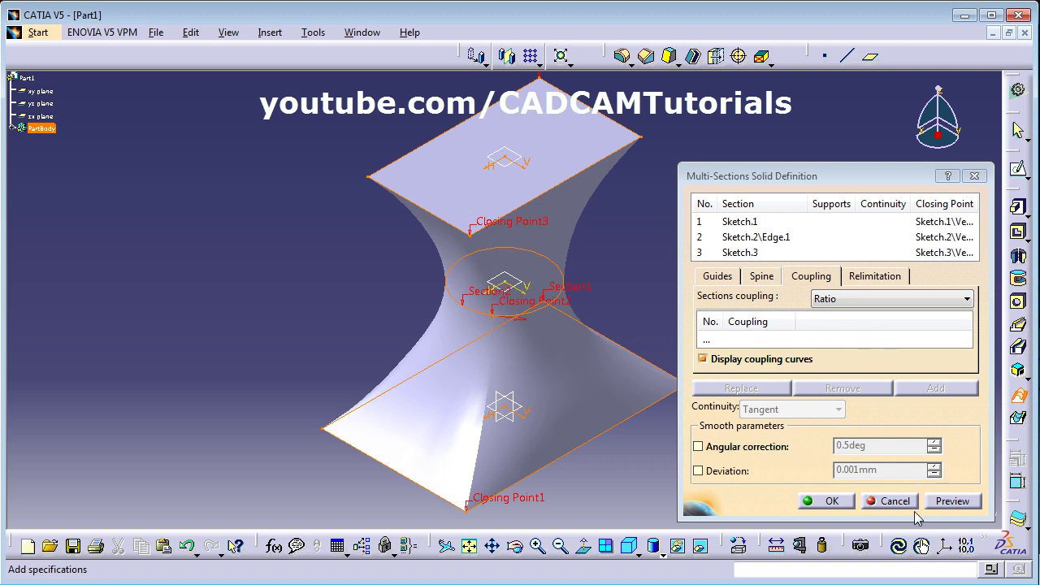
pyautogui.click(828, 502)
pyautogui.moveTo(723, 458); pyautogui.dragTo(525, 447, button='middle')
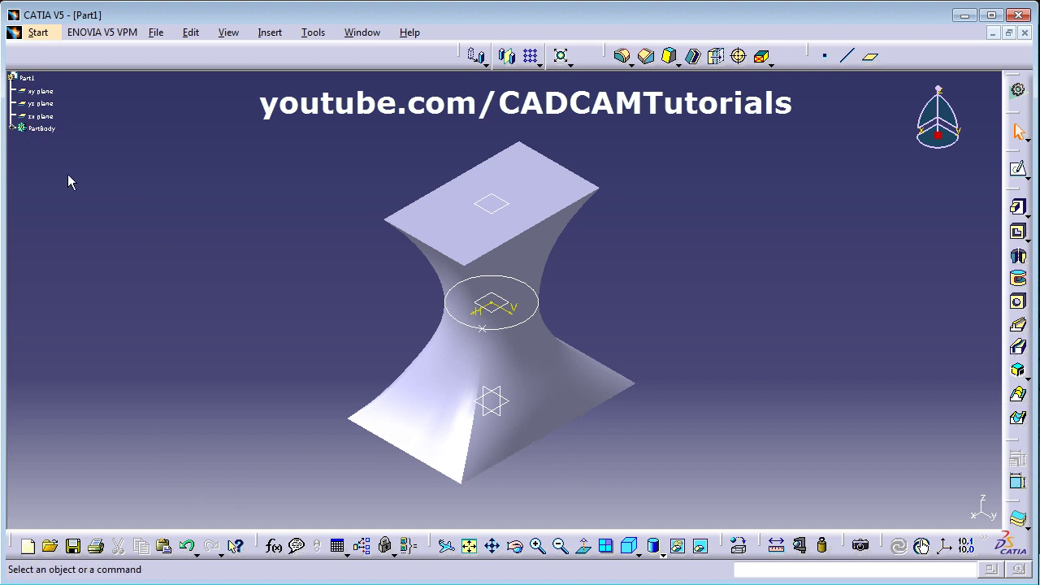
# - Delete Plane.1 together with all its children, and delete Ordered Geometrical Set.1
pyautogui.click(12, 130)
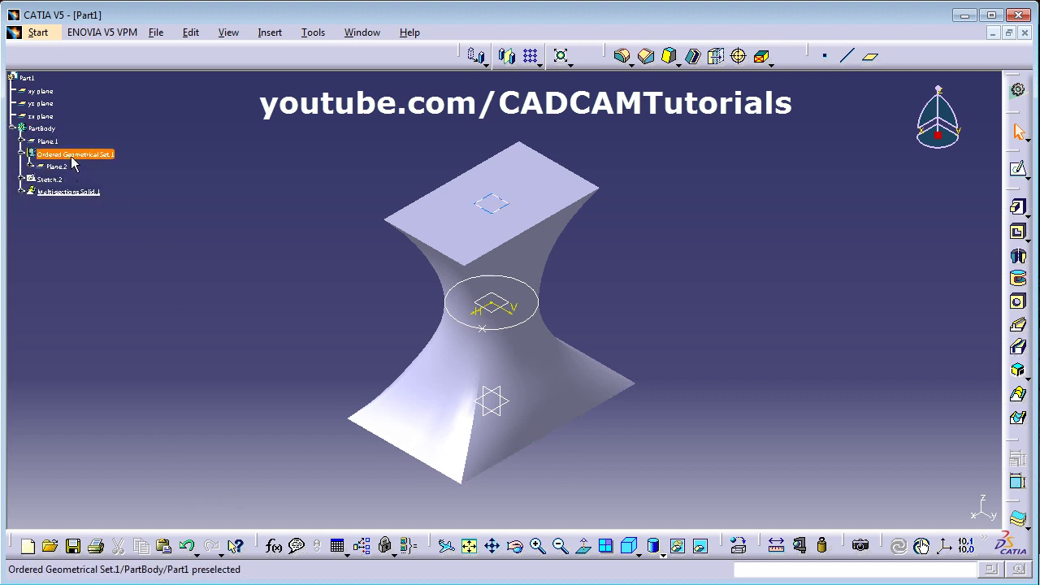
pyautogui.rightClick(51, 143)
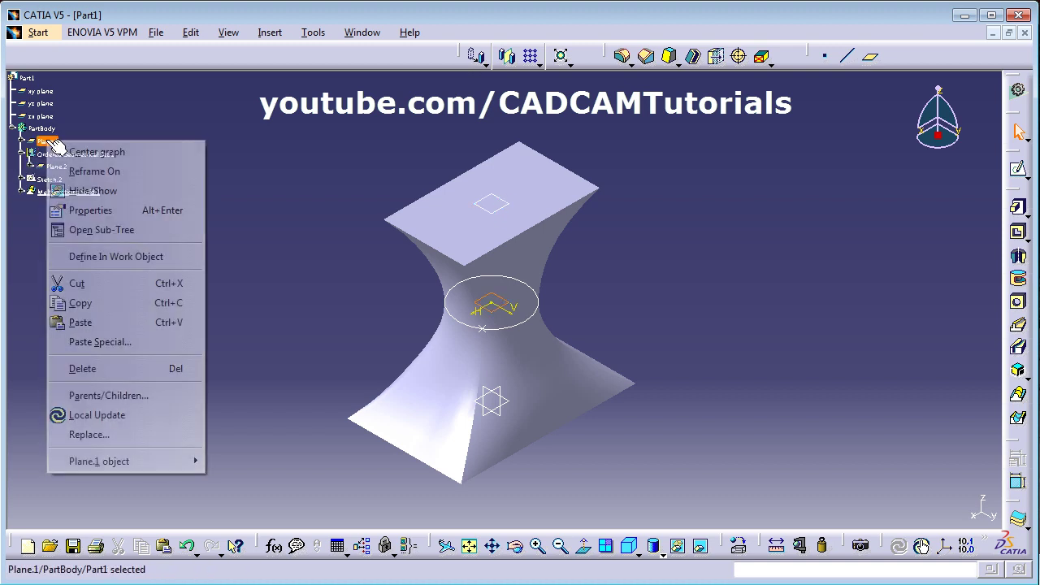
pyautogui.click(96, 375)
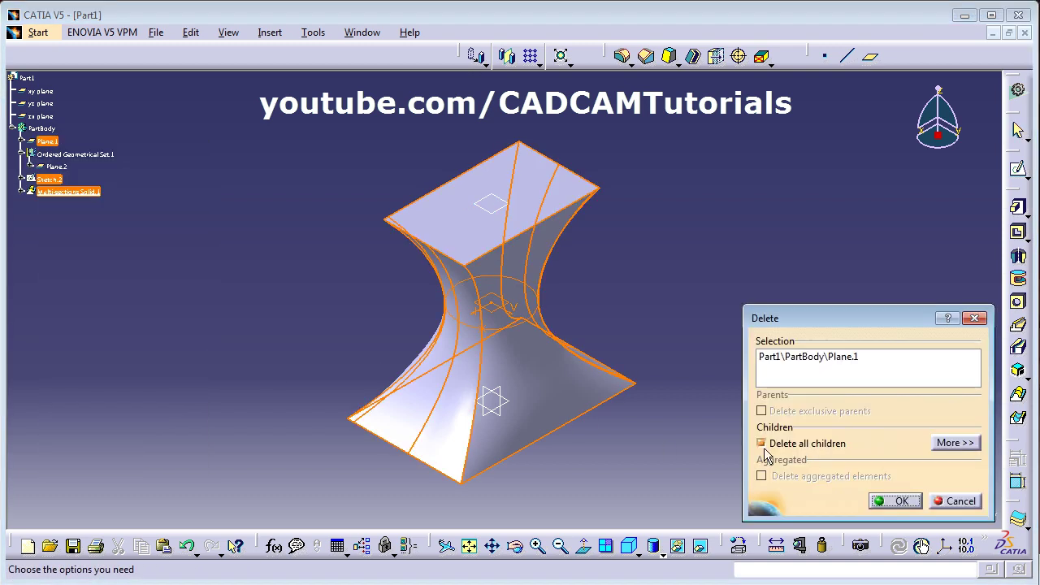
pyautogui.click(897, 501)
pyautogui.rightClick(85, 143)
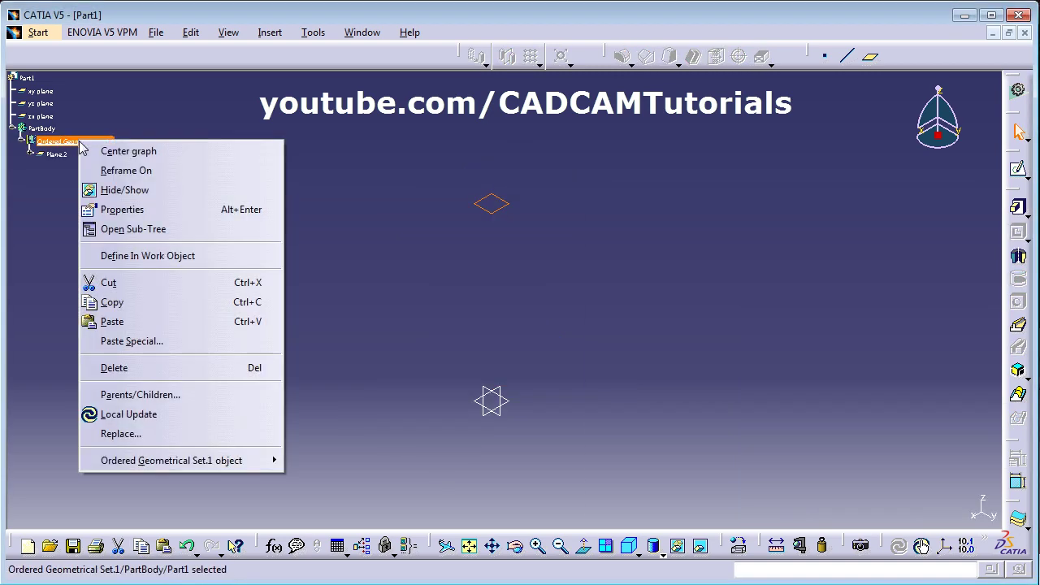
pyautogui.click(142, 368)
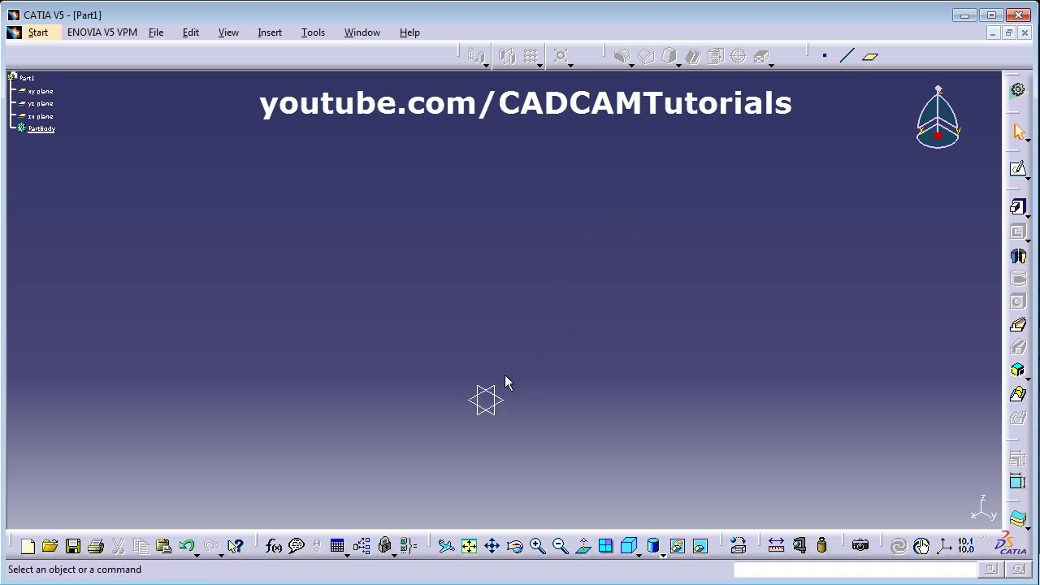
# - On the zx plane, sketch an L-shaped profile running vertically up from the origin and continuing horizontally along the positive H direction
pyautogui.click(503, 391)
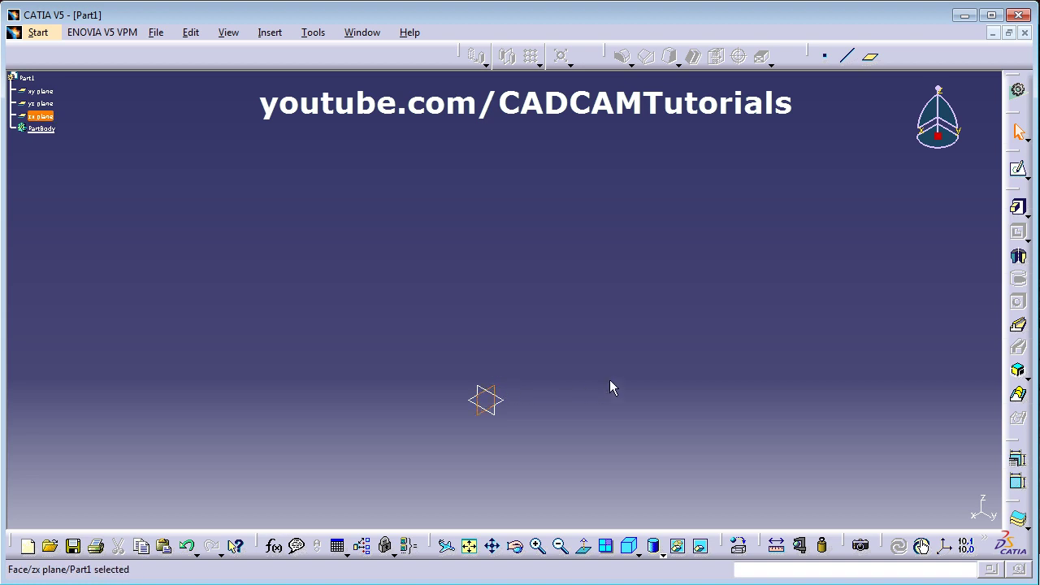
pyautogui.click(1019, 173)
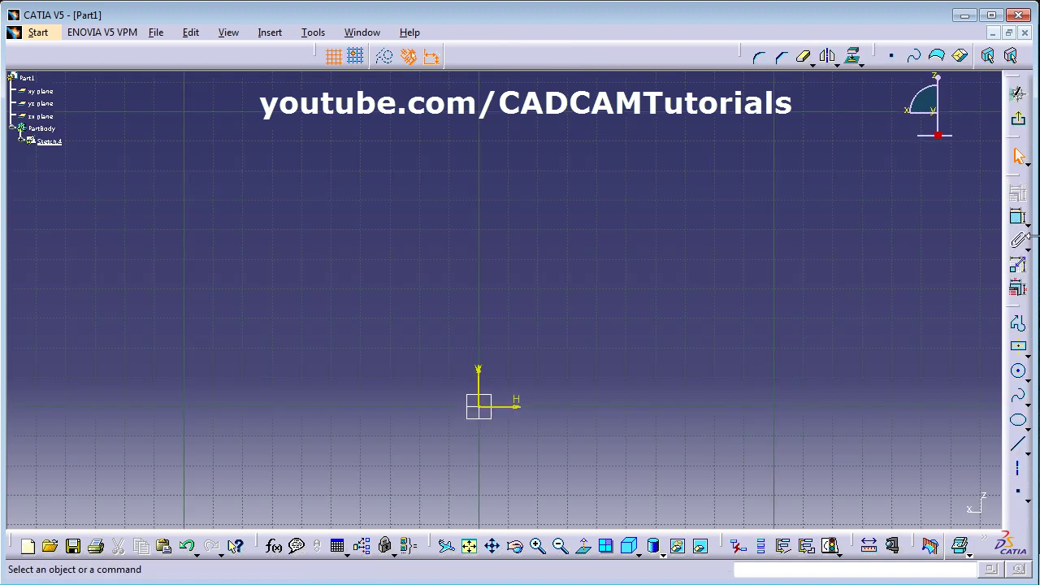
pyautogui.click(1017, 445)
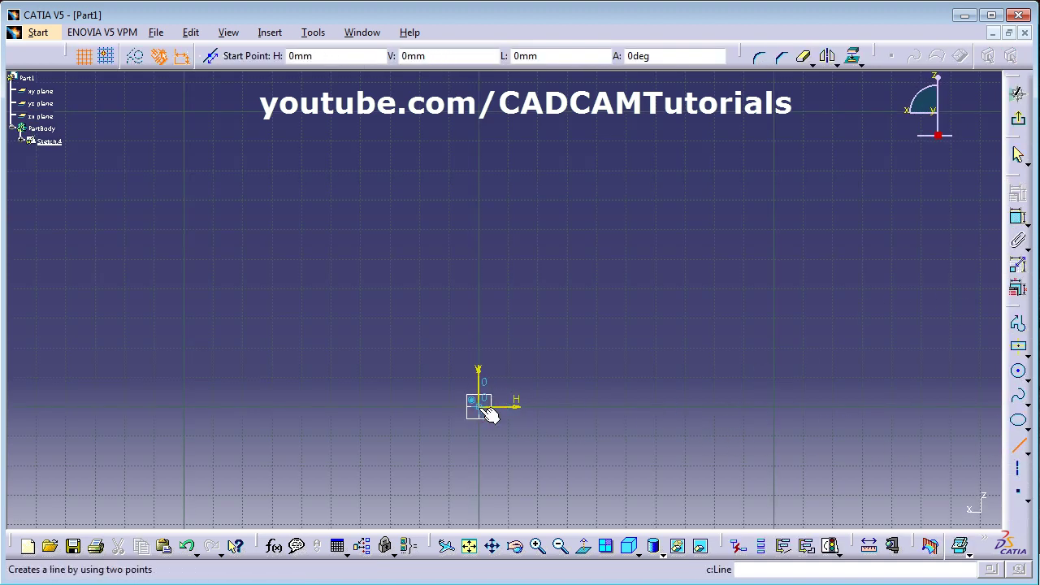
pyautogui.click(1019, 324)
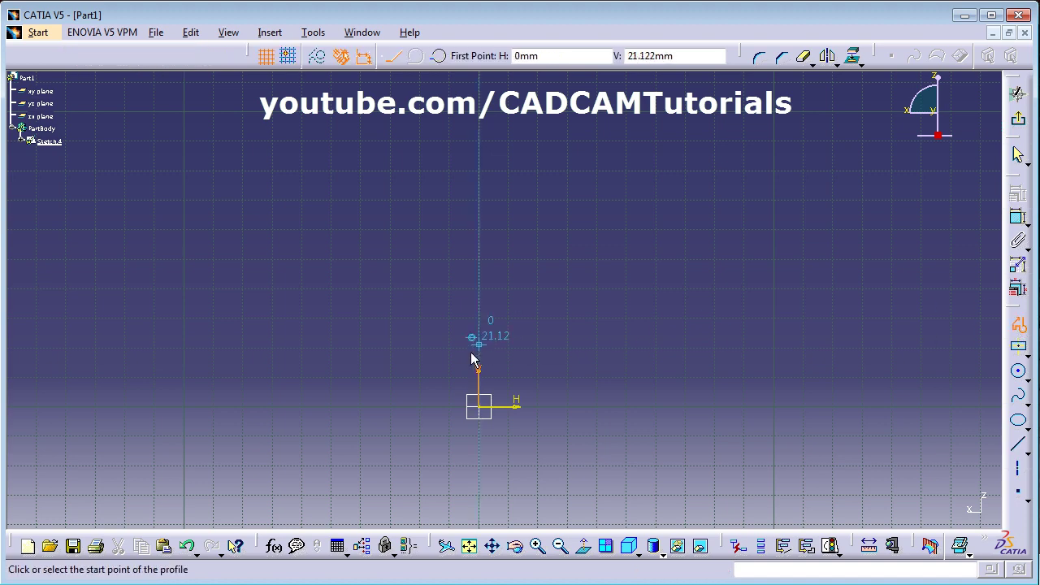
pyautogui.click(479, 406)
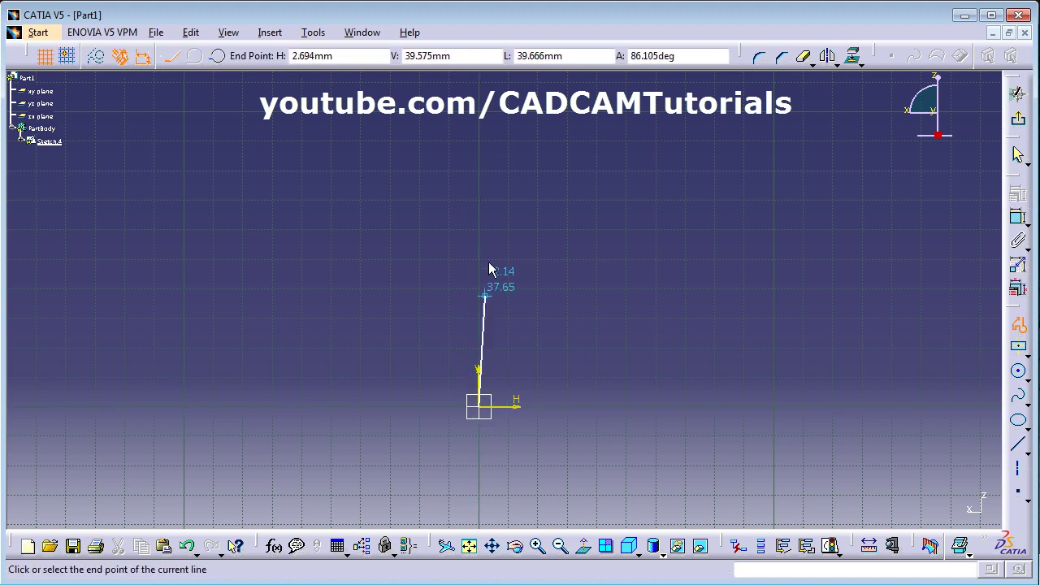
pyautogui.click(478, 218)
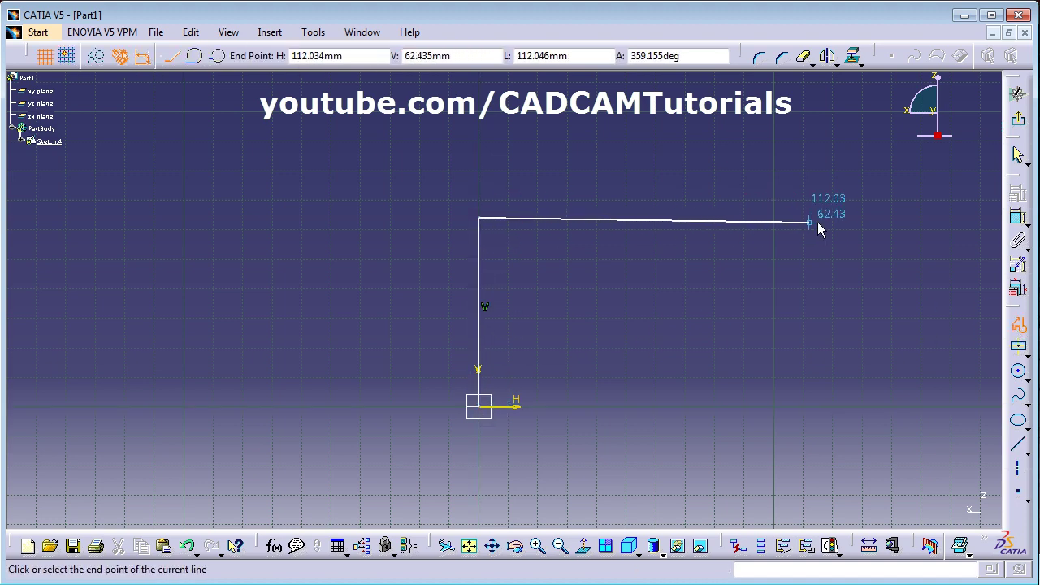
pyautogui.click(899, 219)
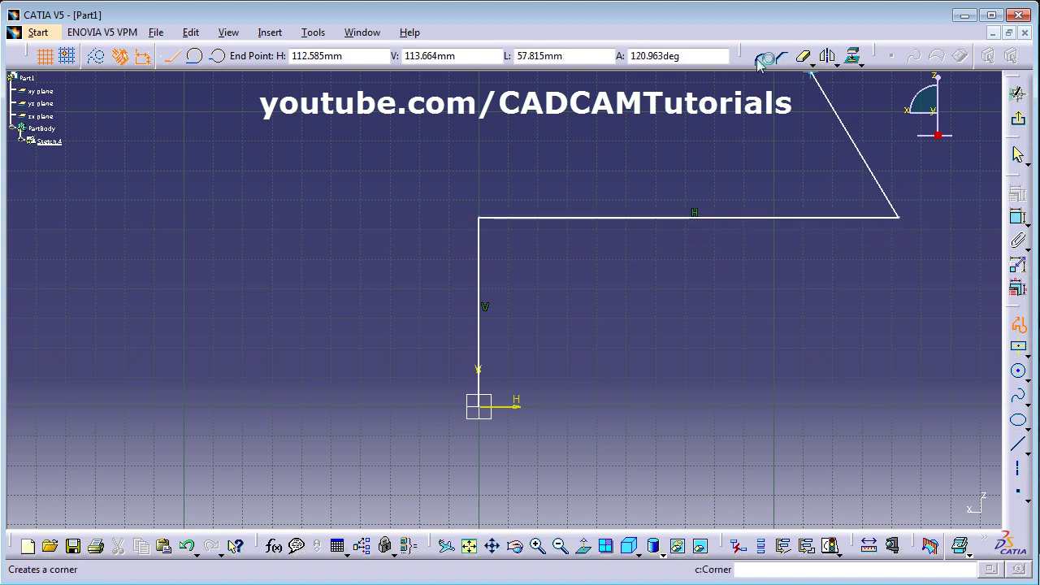
# - Try an untrimmed corner of about 38 mm radius between the two profile lines, and undo it
pyautogui.click(764, 58)
pyautogui.click(582, 269)
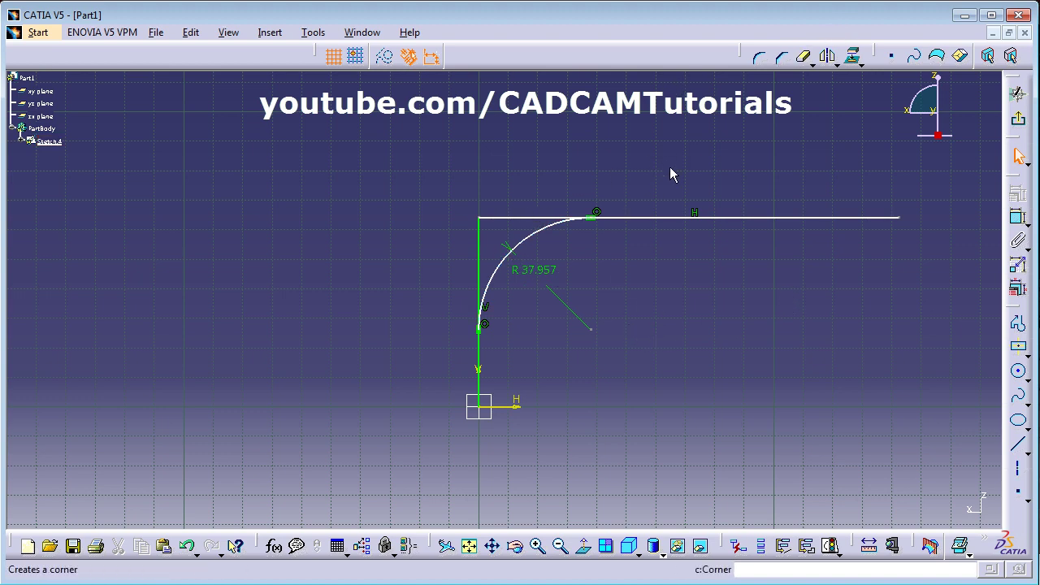
pyautogui.click(189, 548)
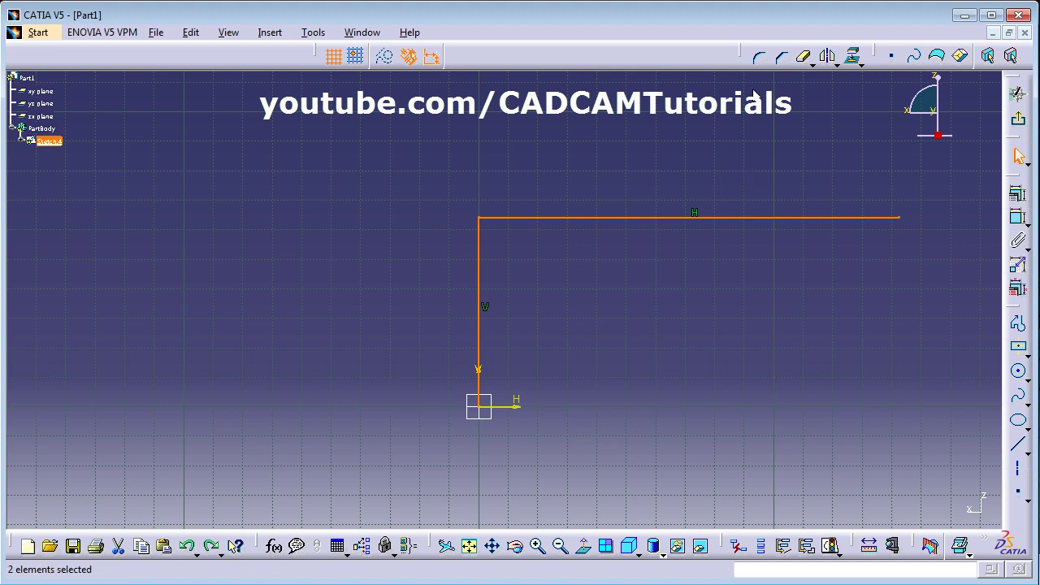
# - Round the junction of the two lines with a trimmed corner of about 44 mm radius, and finish the path sketch
pyautogui.click(760, 60)
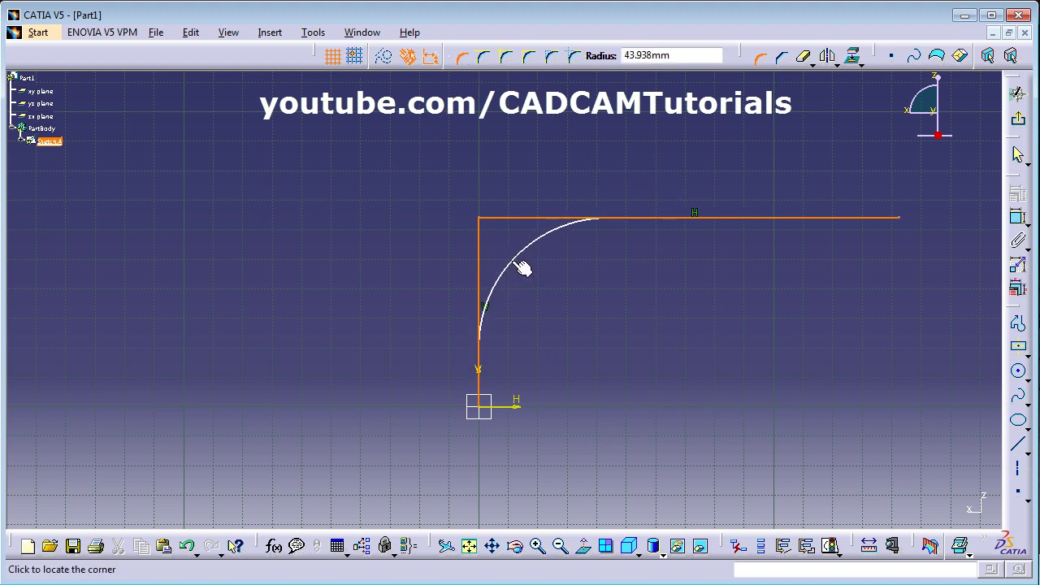
pyautogui.click(524, 270)
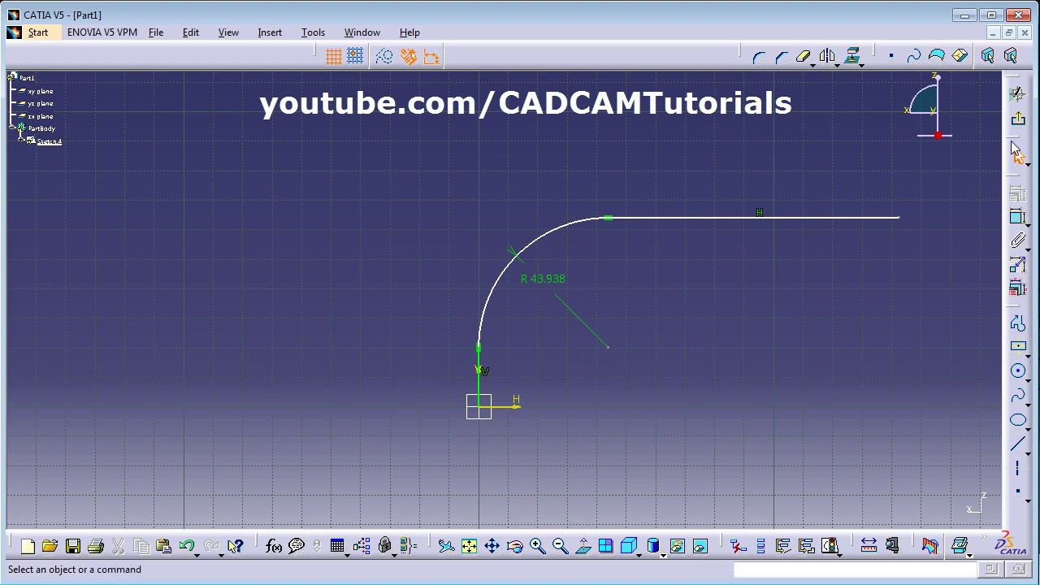
pyautogui.click(1018, 94)
pyautogui.moveTo(719, 299)
pyautogui.mouseDown(button='middle')
pyautogui.moveTo(633, 364)
pyautogui.moveTo(606, 411)
pyautogui.mouseUp(button='middle')
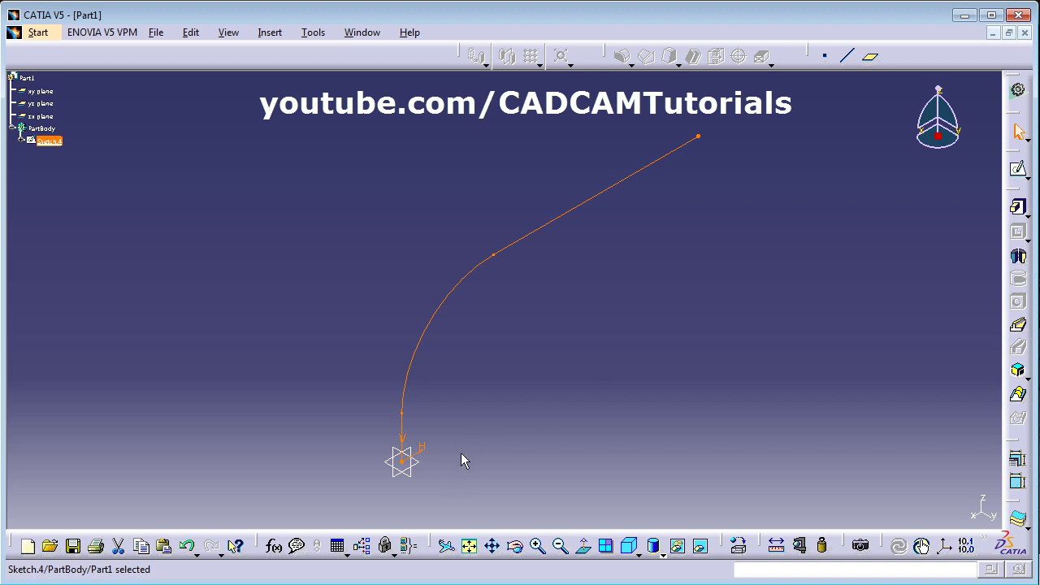
pyautogui.moveTo(461, 460); pyautogui.dragTo(497, 399, button='middle')
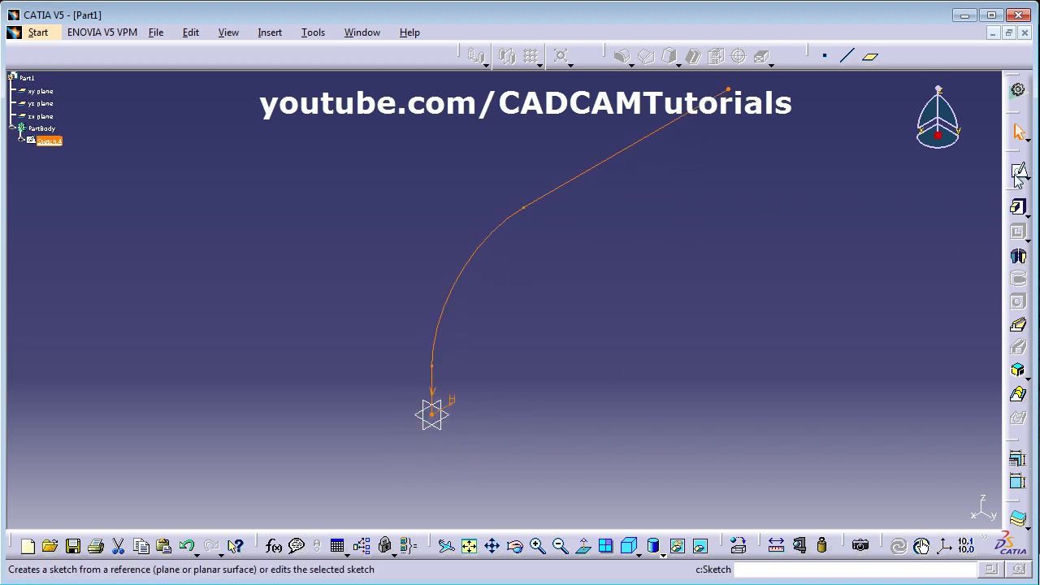
# - On the xy plane, sketch a centered rectangle at the origin, about 39 mm along H and 63 mm along V
pyautogui.click(825, 242)
pyautogui.click(1017, 174)
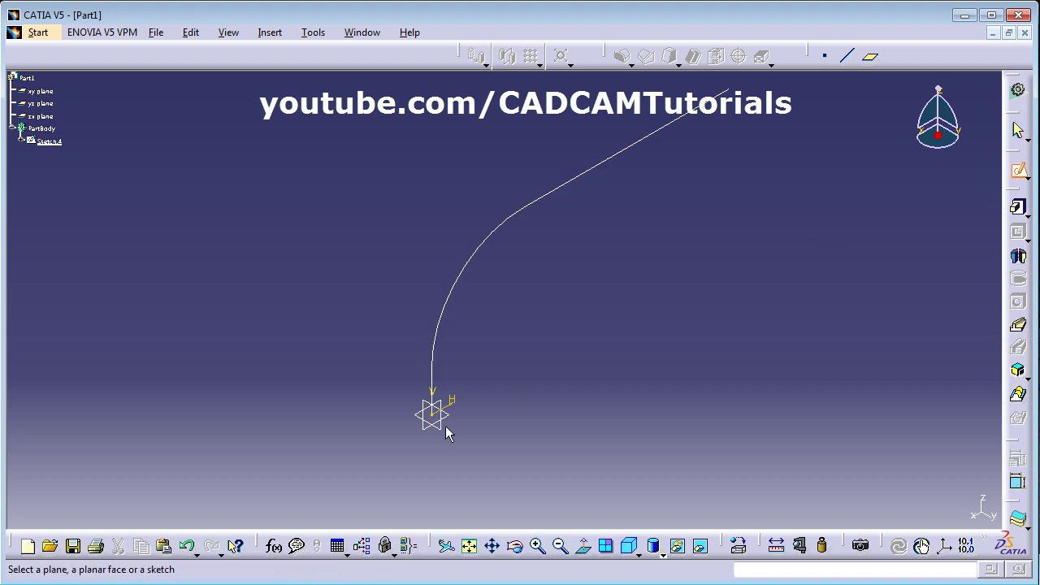
pyautogui.click(459, 419)
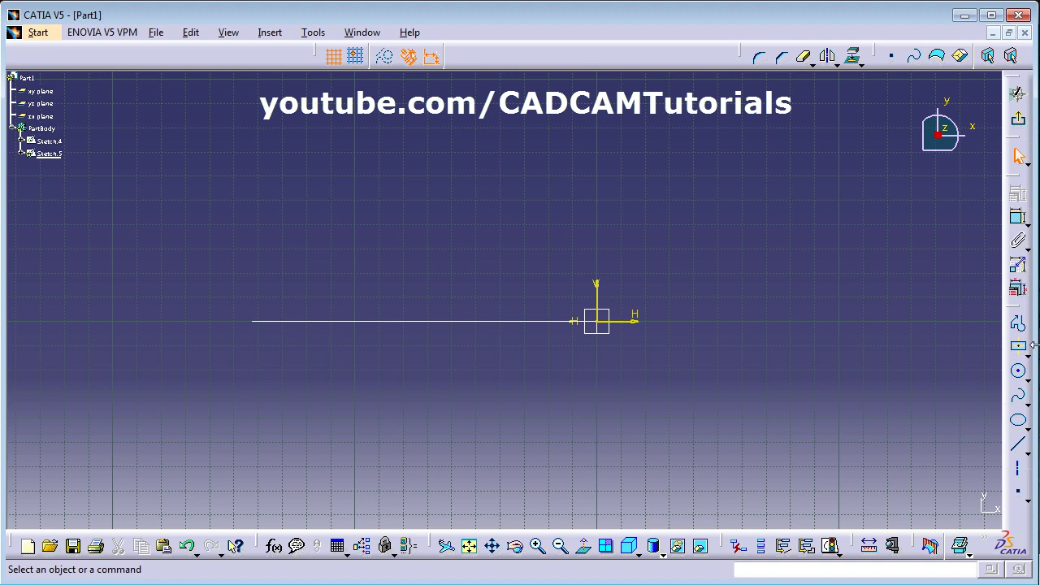
pyautogui.click(1019, 347)
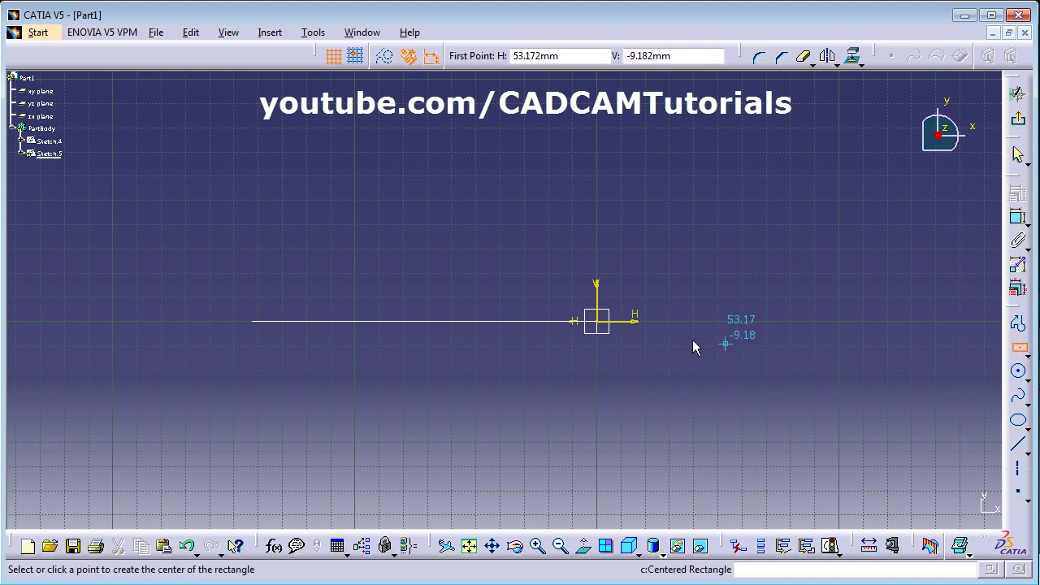
pyautogui.click(607, 325)
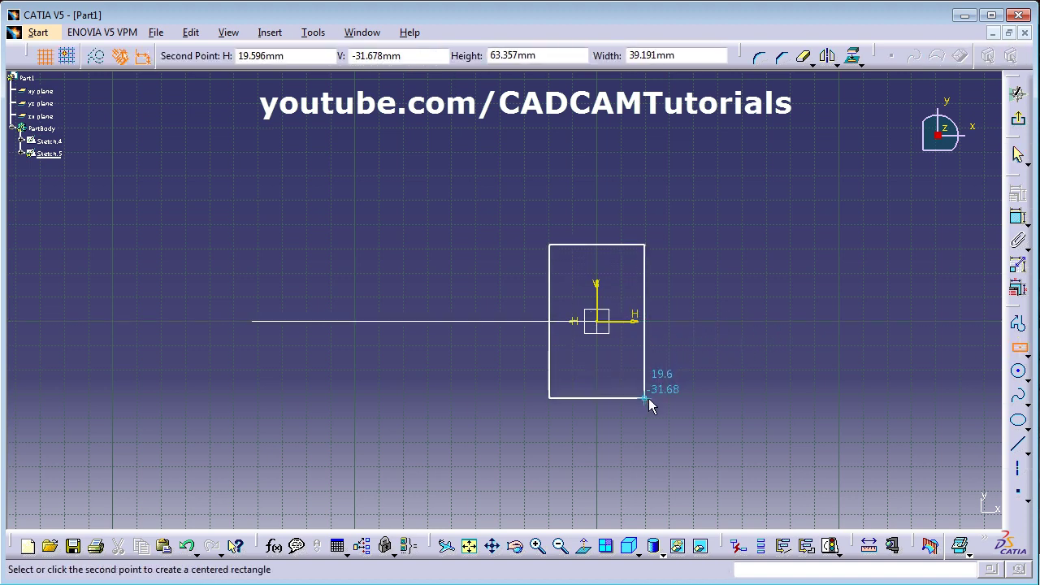
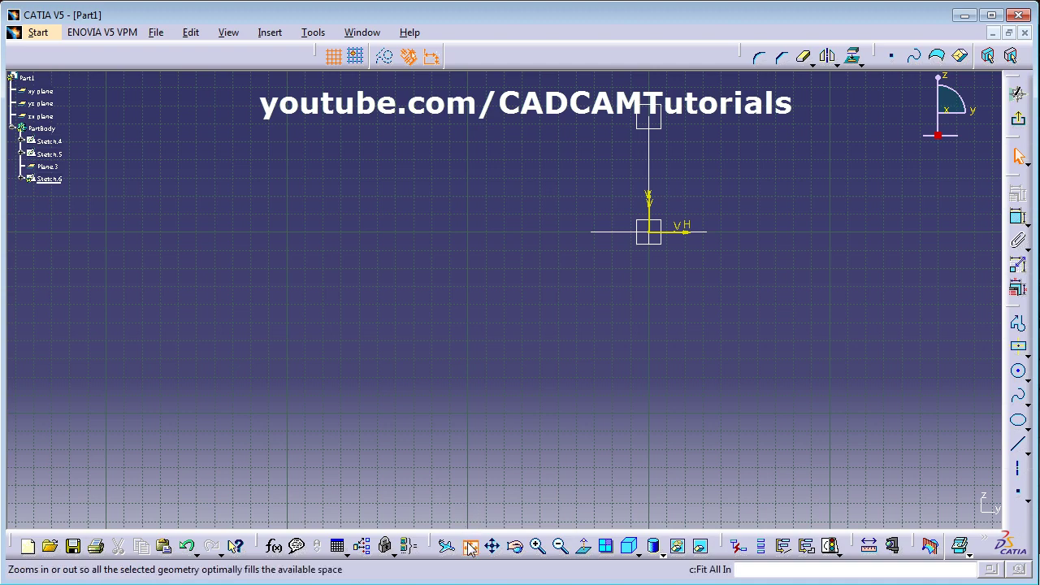
# - In the sketch on Plane.3, draw a centered rectangle about 36 mm wide and 20 mm high just above the path's end point
pyautogui.click(1022, 361)
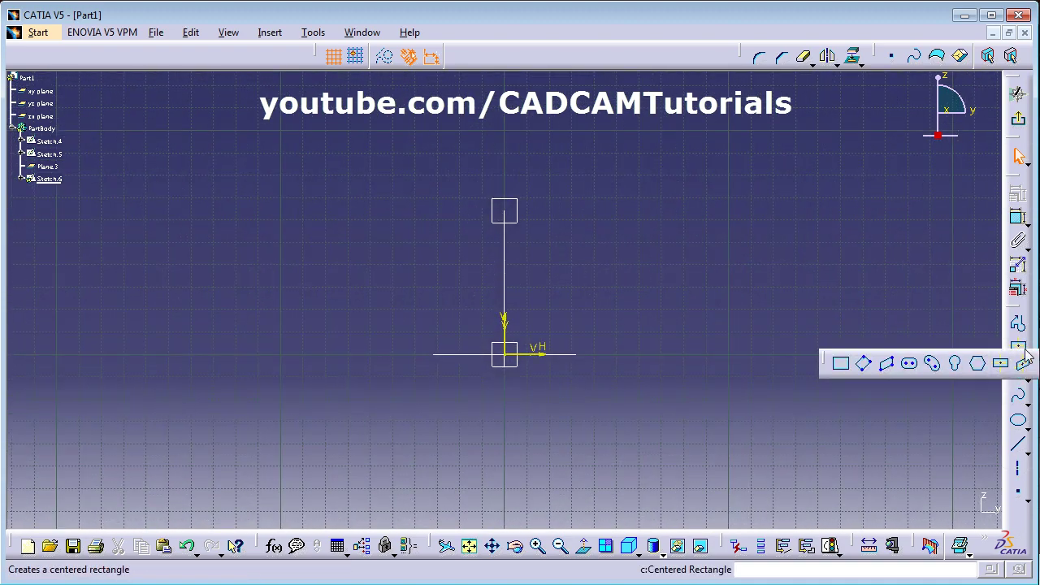
pyautogui.click(1002, 365)
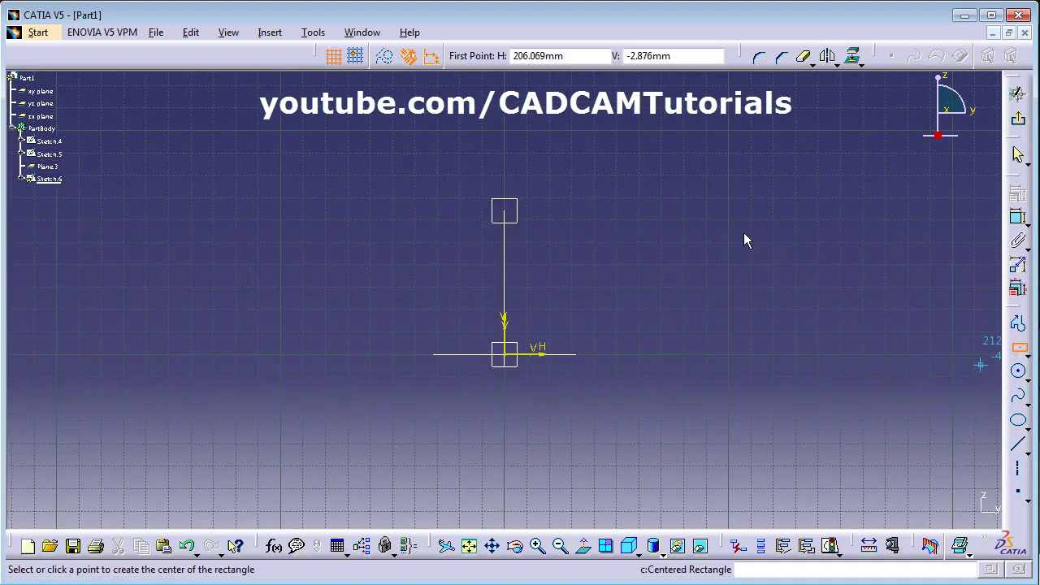
pyautogui.click(511, 161)
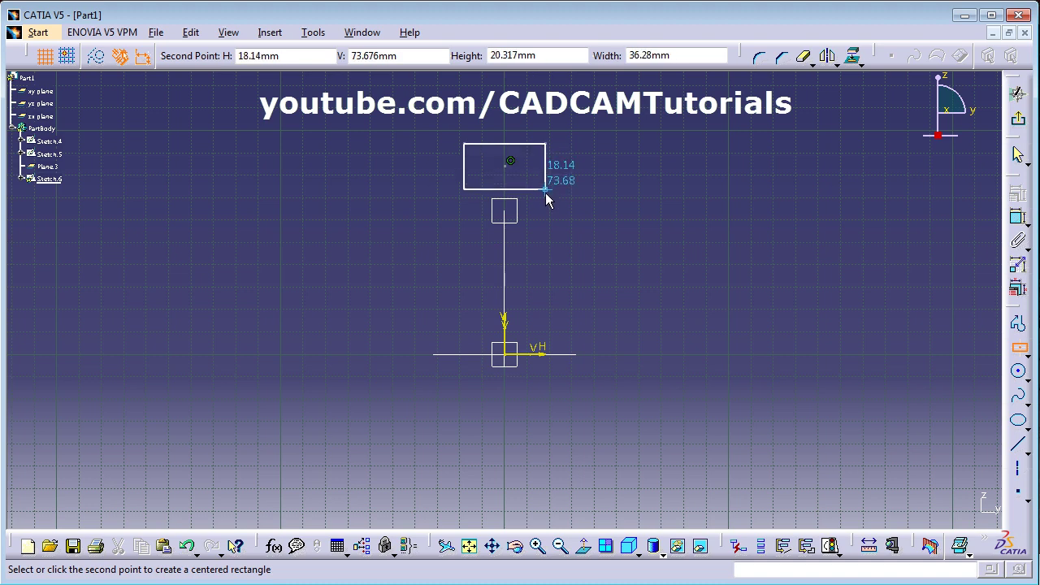
pyautogui.click(543, 191)
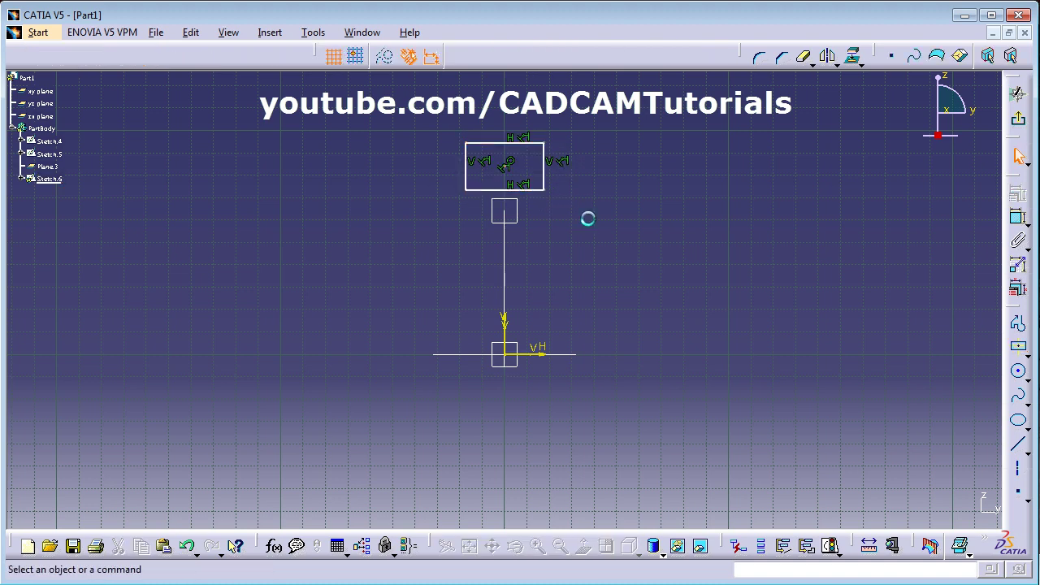
# - Make the rectangle's center coincident with the end point of the path, and finish the sketch
pyautogui.click(509, 163)
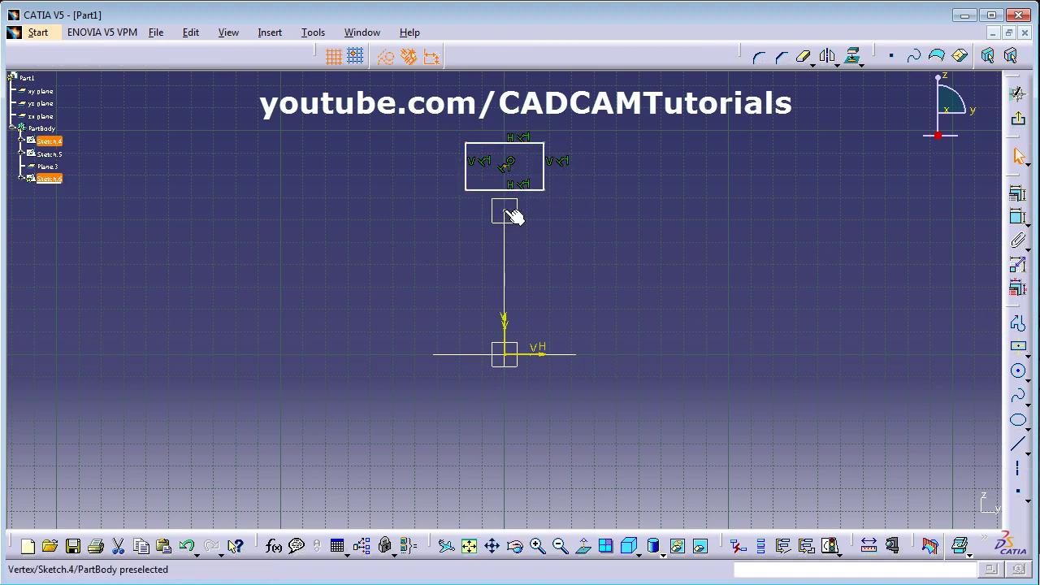
pyautogui.keyDown('ctrl'); pyautogui.click(505, 211); pyautogui.keyUp('ctrl')
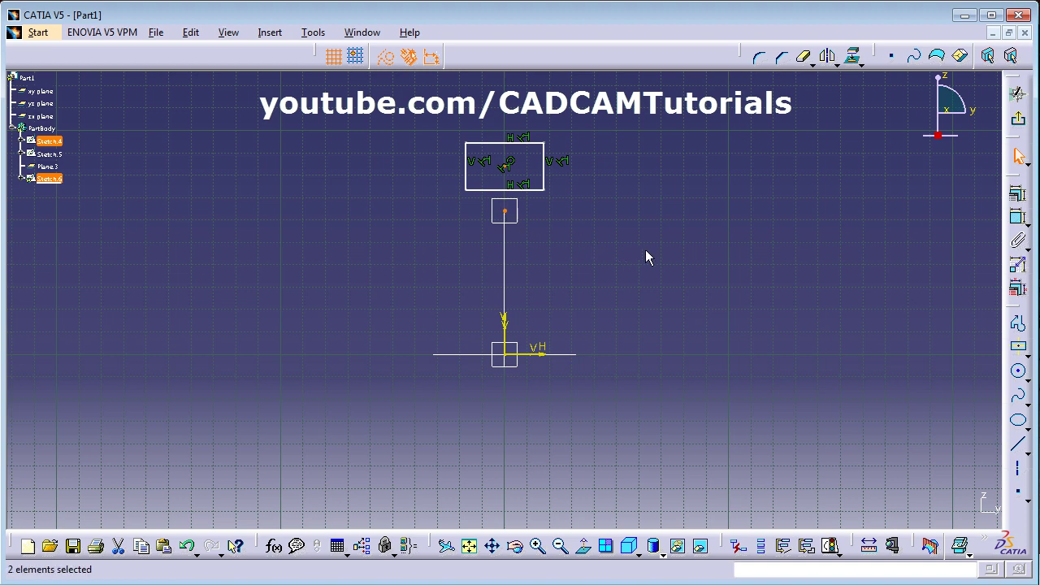
pyautogui.click(1017, 195)
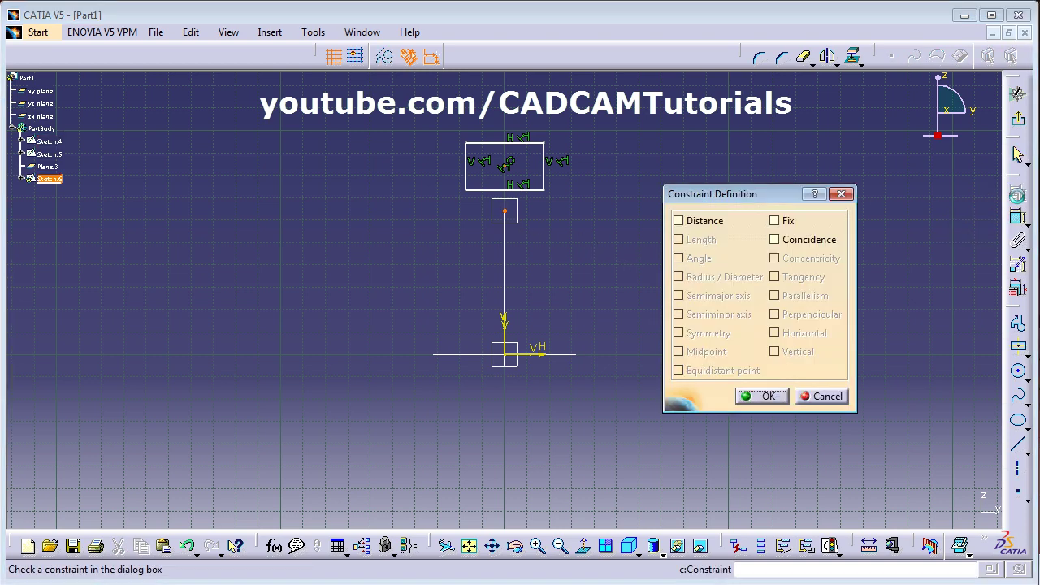
pyautogui.click(809, 241)
pyautogui.click(764, 396)
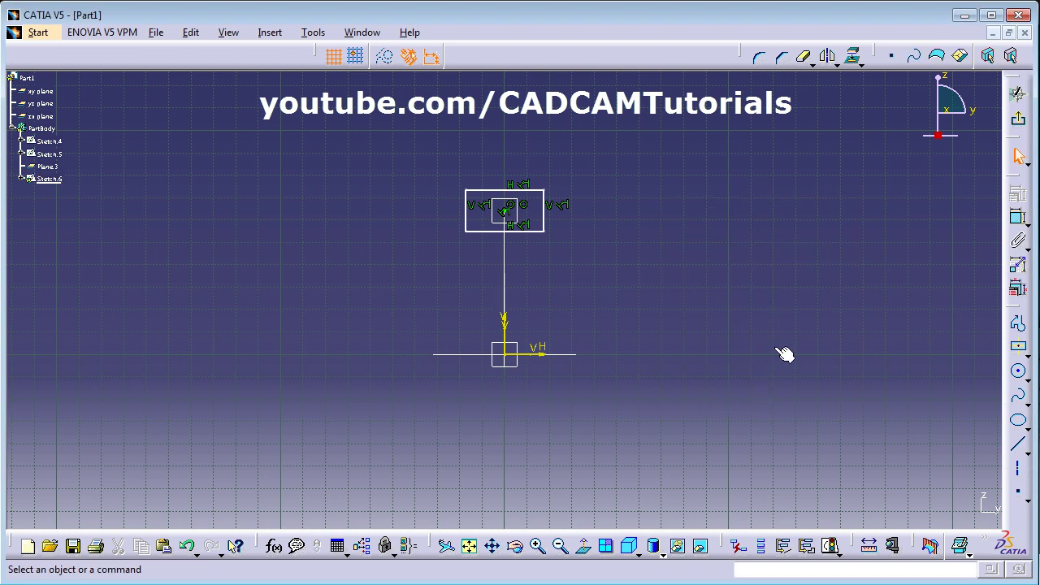
pyautogui.click(1018, 118)
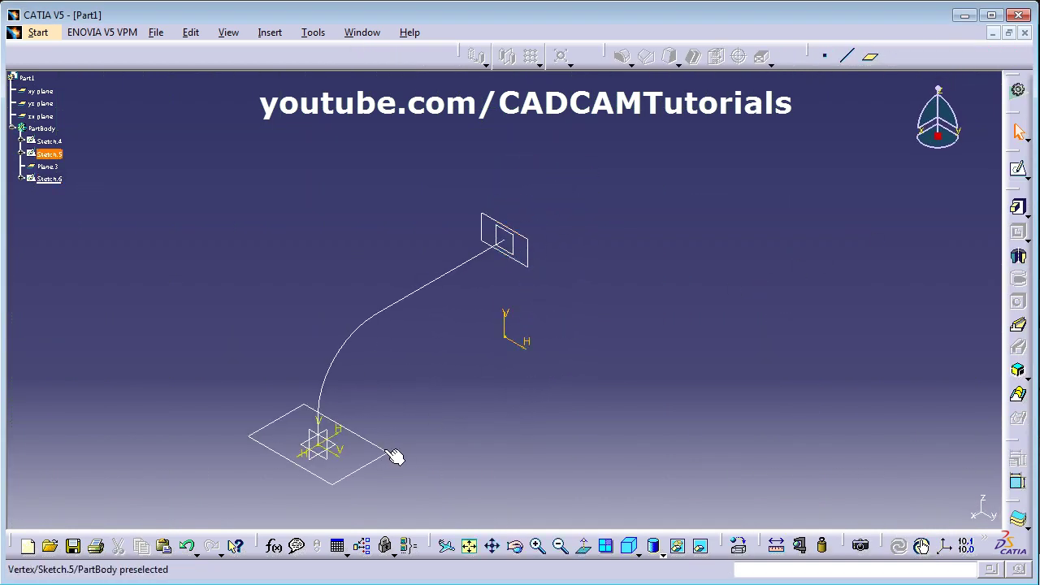
# - Start a multi-sections solid using the base rectangle (Sketch.5) and the rectangle at the path's end (Sketch.6) as sections
pyautogui.click(560, 256)
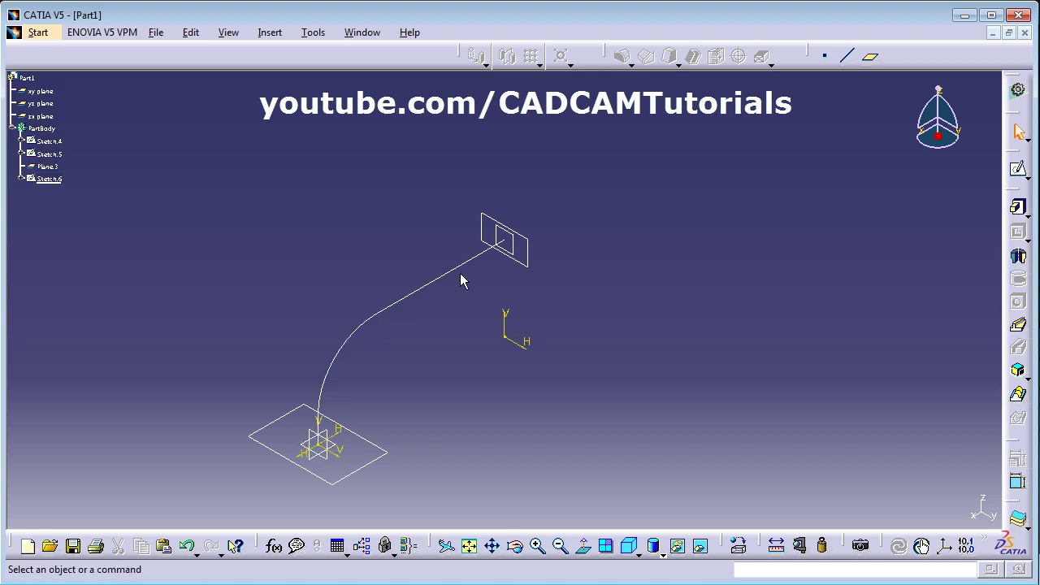
pyautogui.click(469, 545)
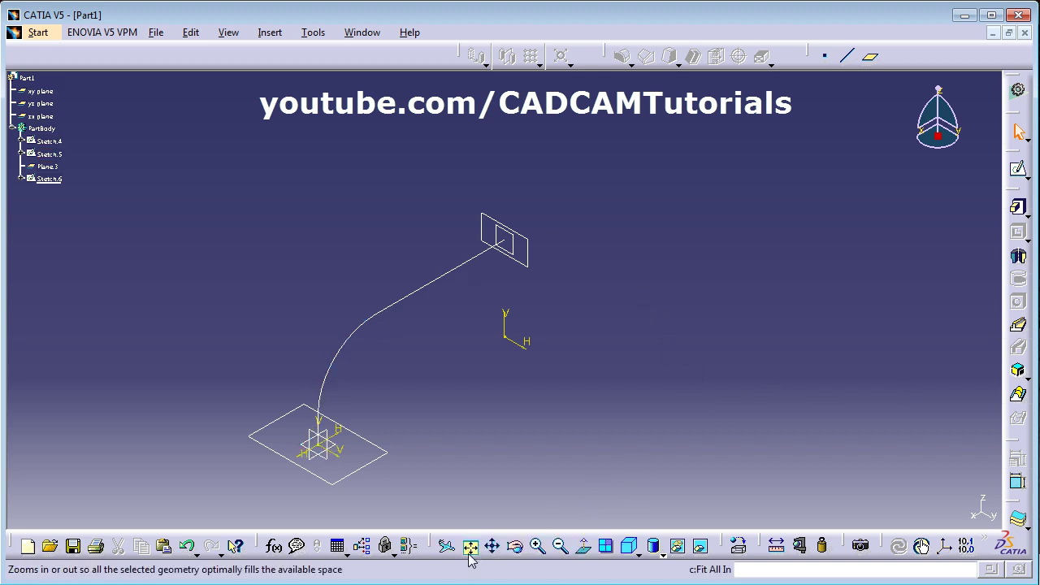
pyautogui.click(1017, 395)
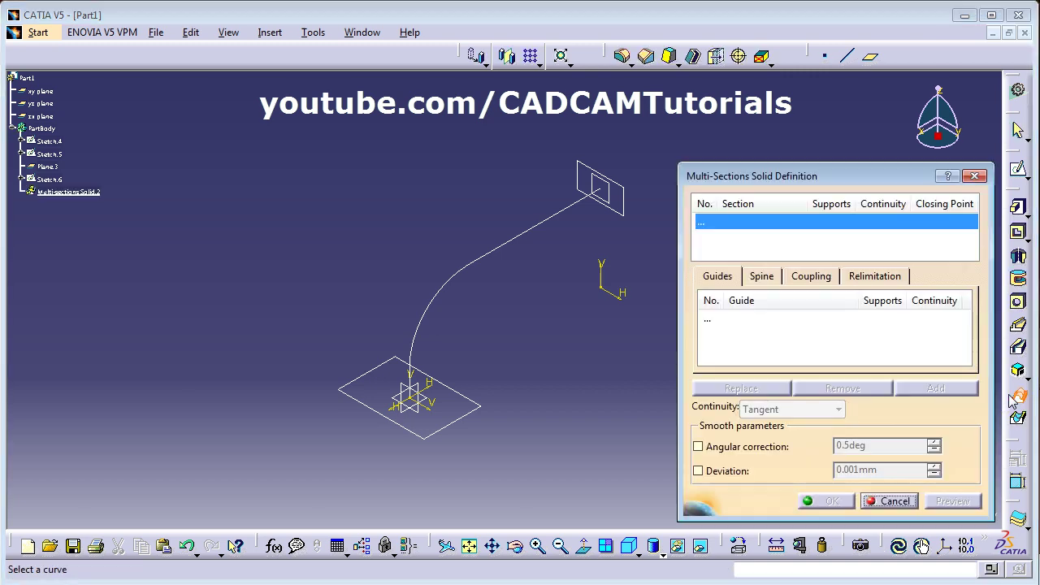
pyautogui.click(466, 396)
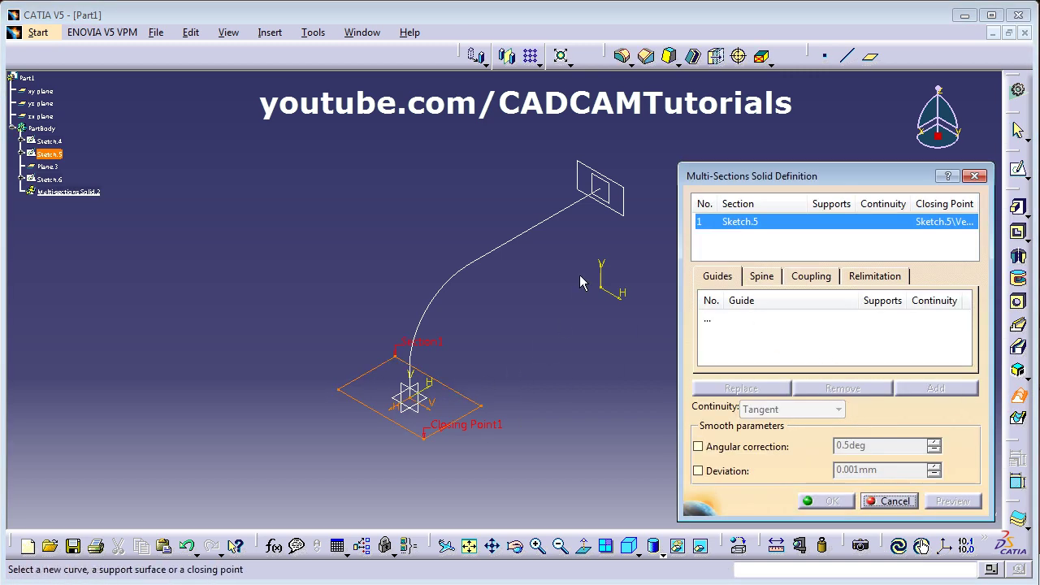
pyautogui.click(613, 210)
pyautogui.moveTo(598, 413)
pyautogui.mouseDown(button='middle')
pyautogui.moveTo(537, 337)
pyautogui.moveTo(524, 344)
pyautogui.mouseUp(button='middle')
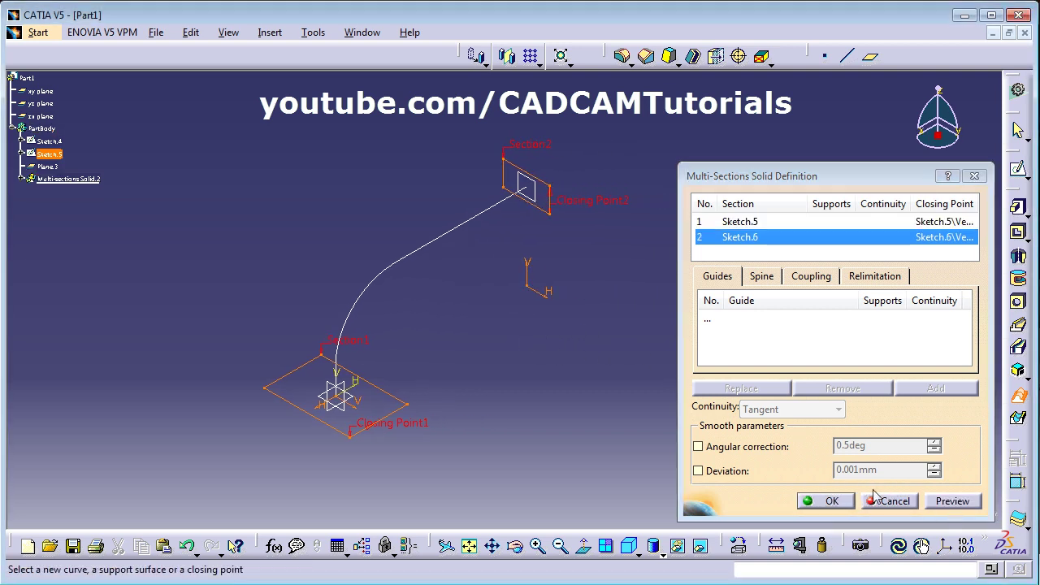
# - Set the curved path Sketch.4 as the spine of the multi-sections solid and preview the result
pyautogui.click(764, 278)
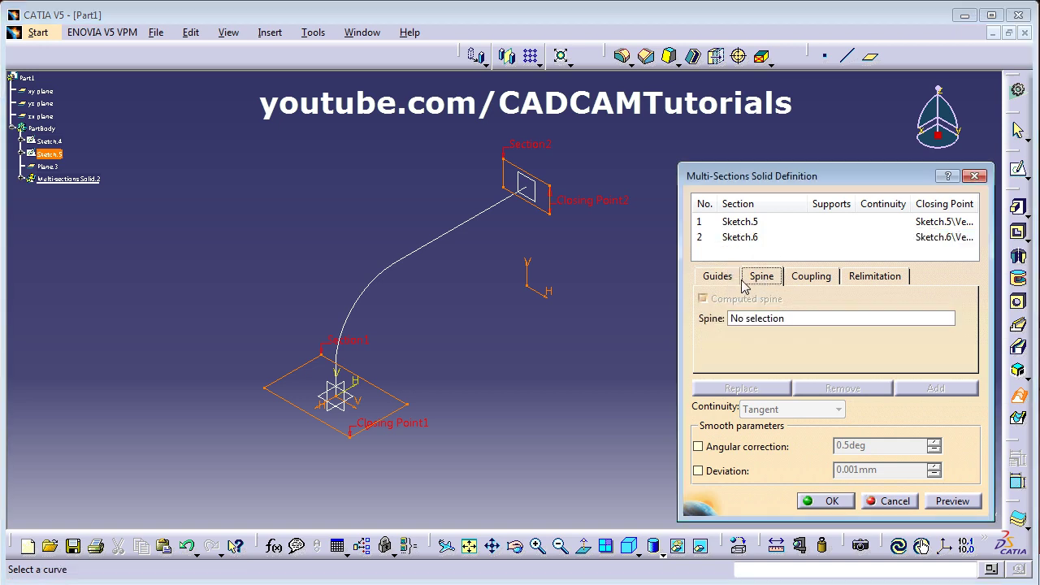
pyautogui.click(381, 283)
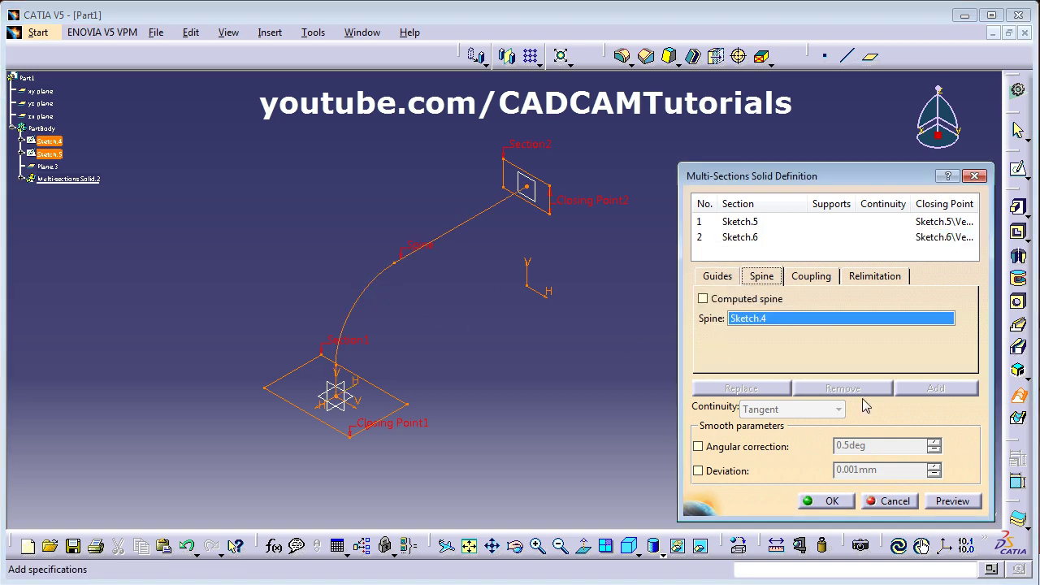
pyautogui.click(952, 501)
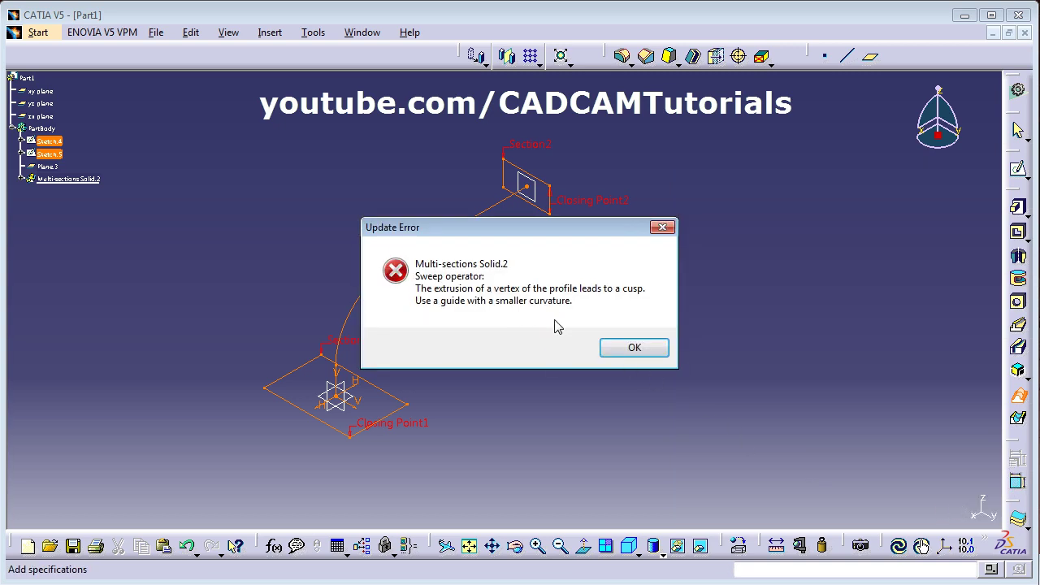
pyautogui.click(620, 348)
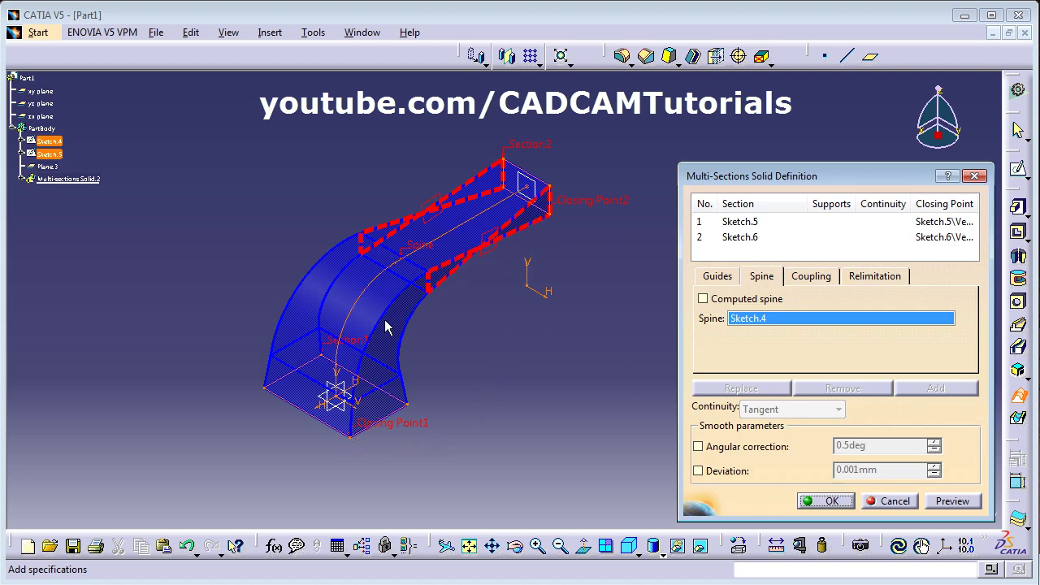
# - Replace the closing point of Section2 with the rectangle corner directly above it, and preview the solid
pyautogui.moveTo(557, 230); pyautogui.dragTo(517, 390, button='middle')
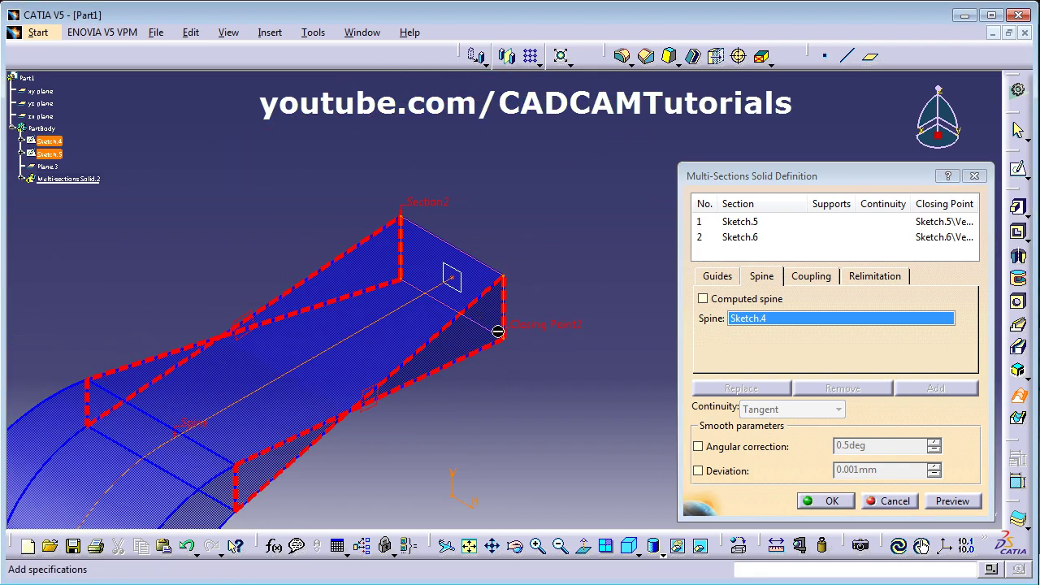
pyautogui.moveTo(514, 353); pyautogui.dragTo(406, 452, button='middle')
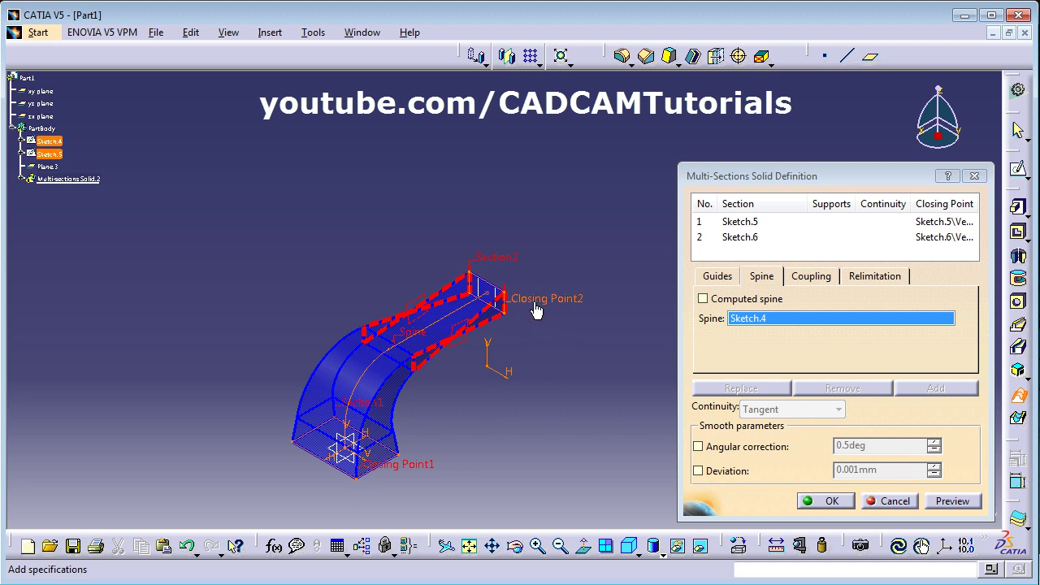
pyautogui.moveTo(536, 312); pyautogui.dragTo(529, 303, button='middle')
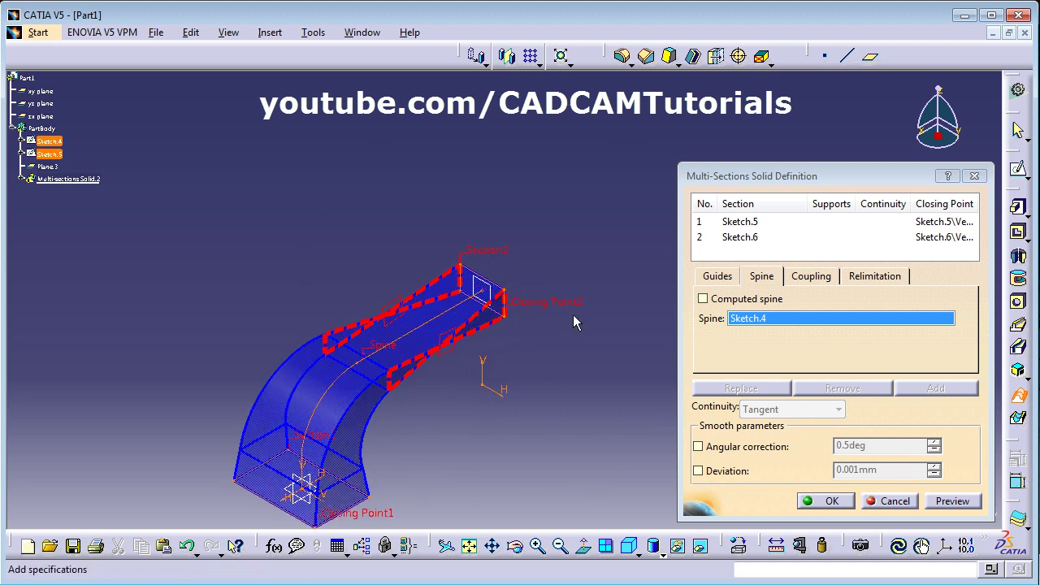
pyautogui.rightClick(536, 312)
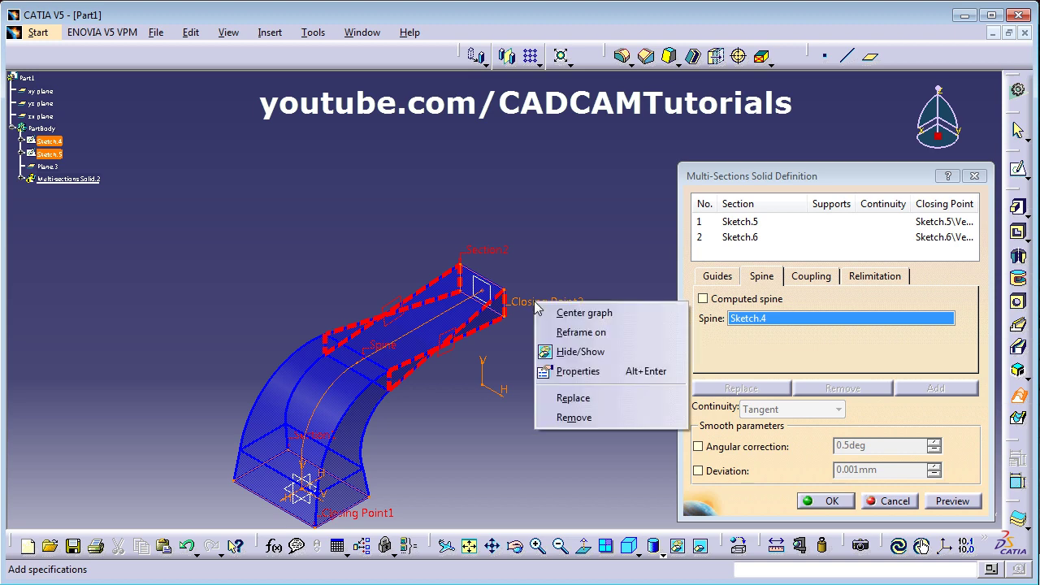
pyautogui.click(591, 399)
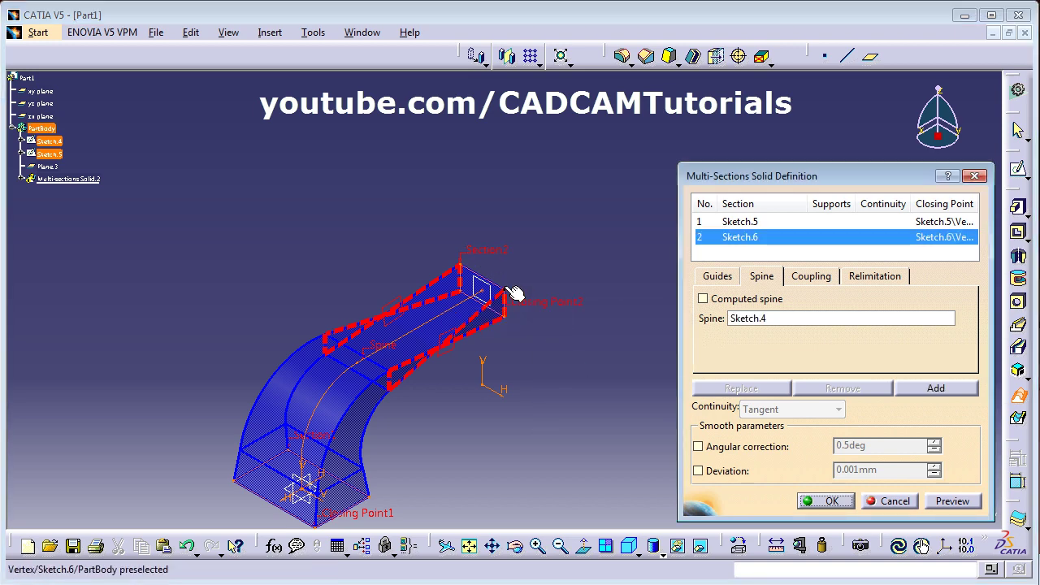
pyautogui.moveTo(512, 317); pyautogui.dragTo(484, 221, button='middle')
pyautogui.rightClick(559, 325)
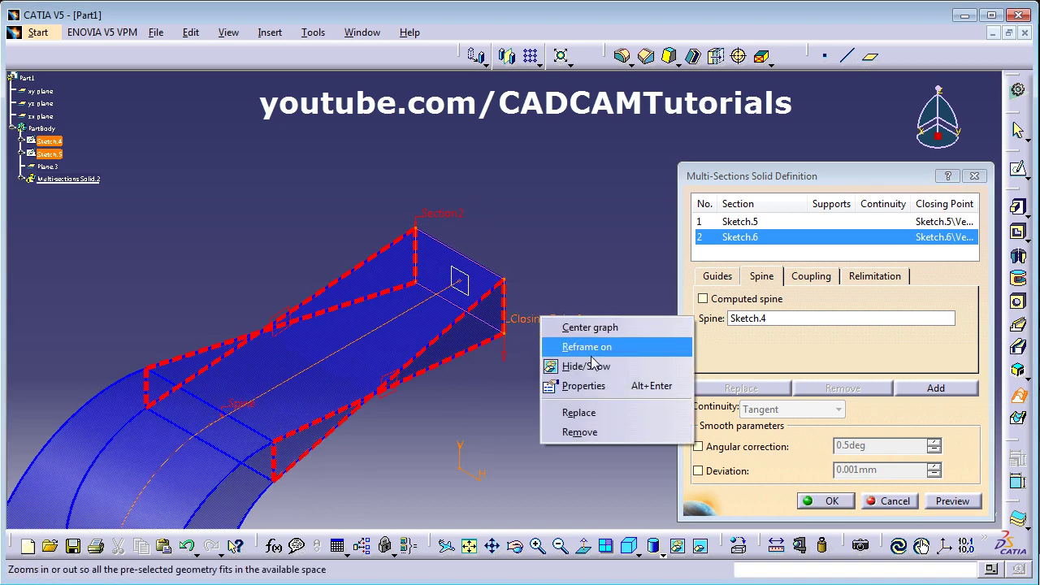
pyautogui.click(580, 414)
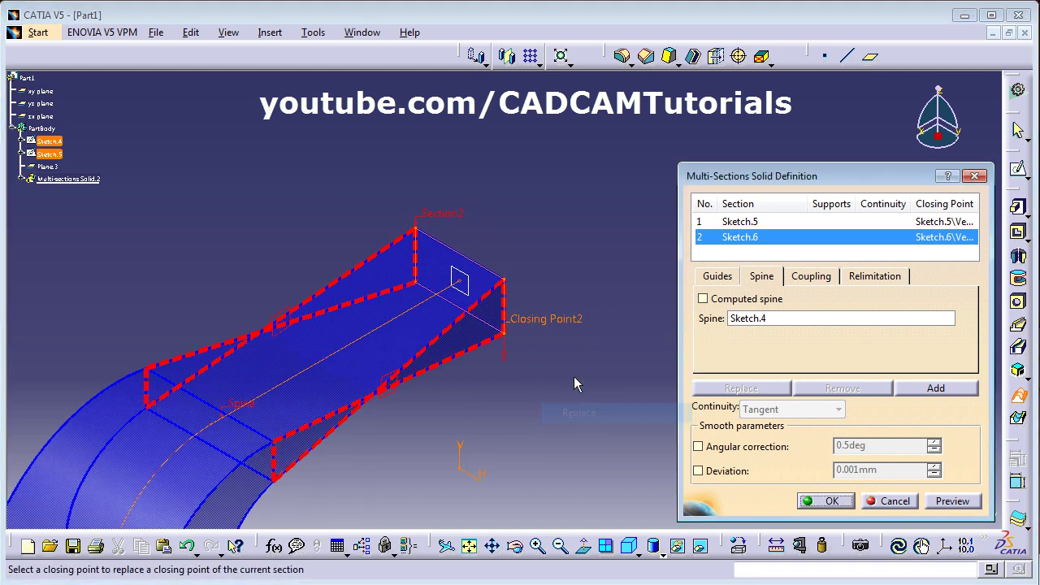
pyautogui.click(504, 283)
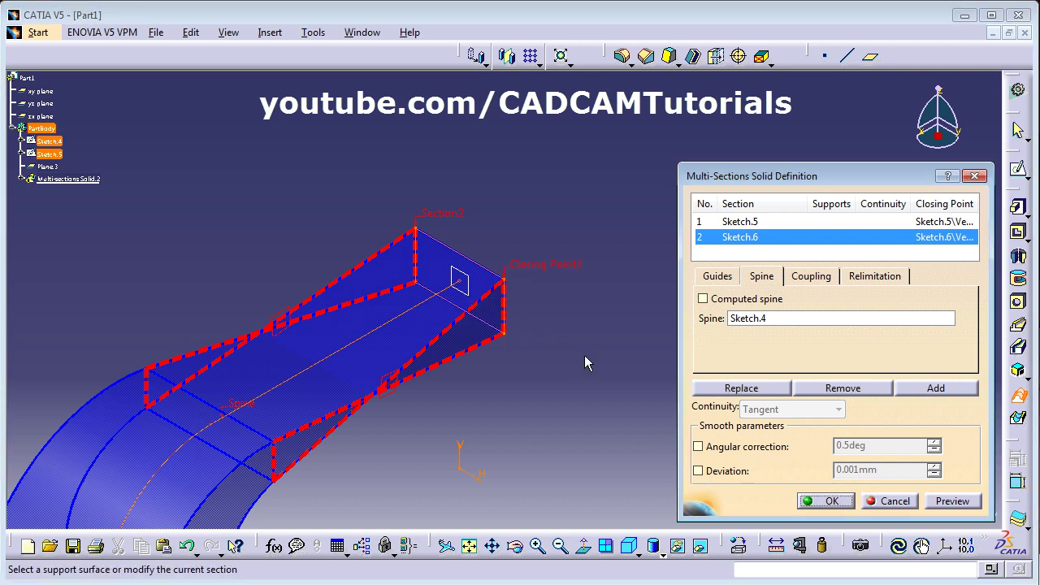
pyautogui.click(953, 501)
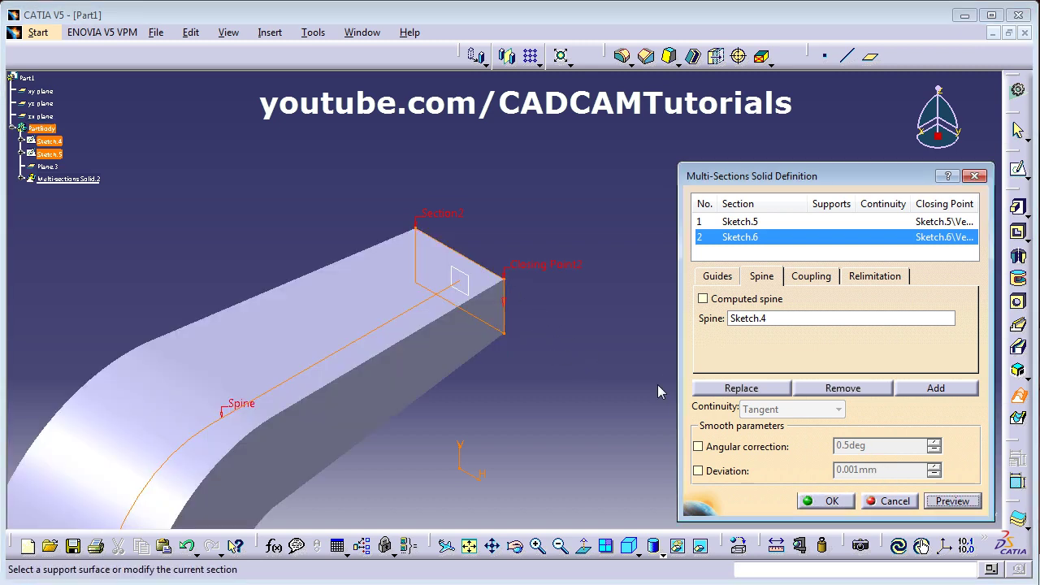
pyautogui.moveTo(403, 255); pyautogui.dragTo(404, 409, button='middle')
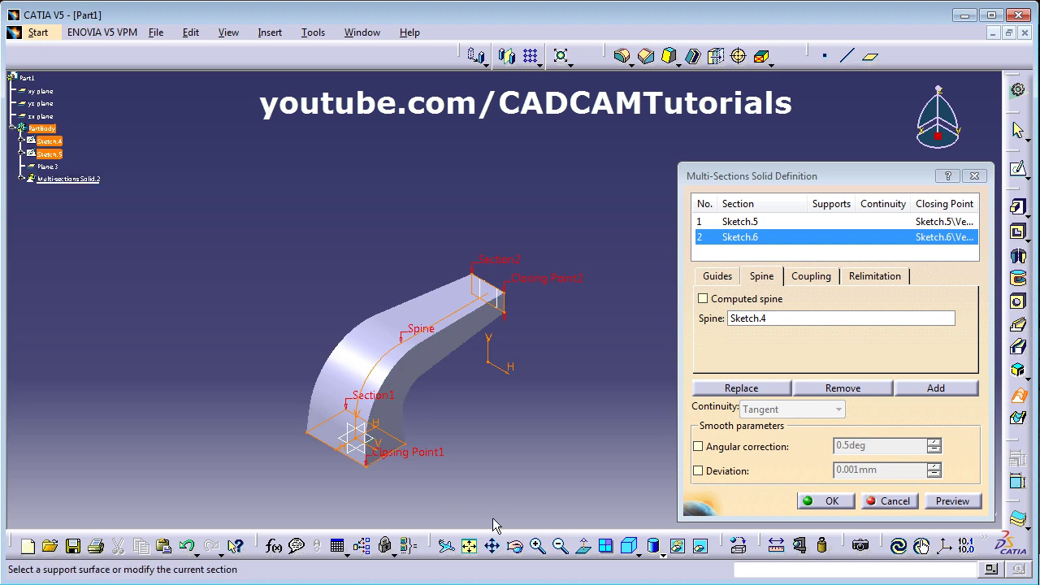
pyautogui.click(492, 545)
pyautogui.moveTo(520, 504); pyautogui.dragTo(601, 459)
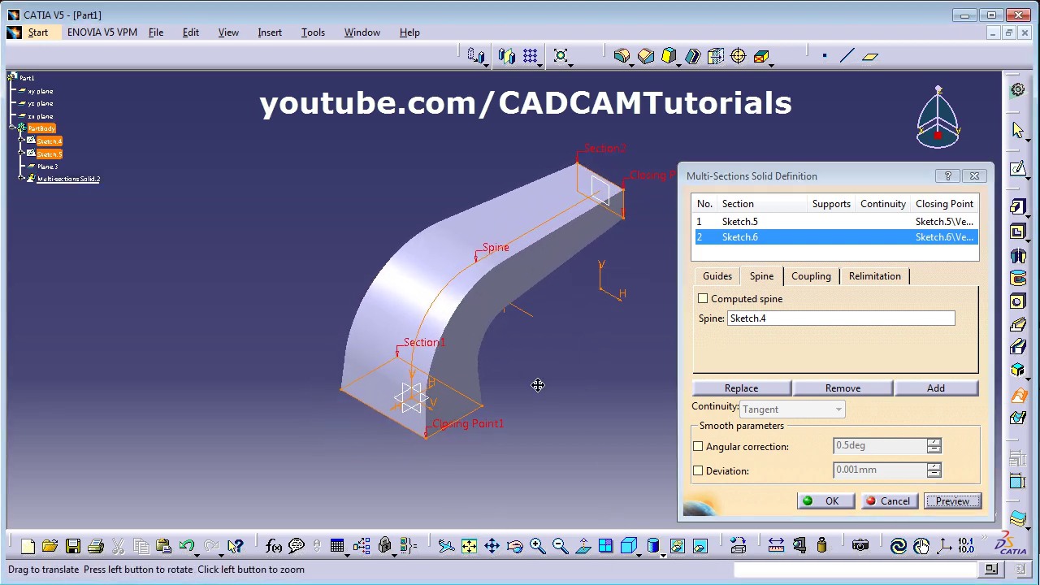
pyautogui.moveTo(564, 365); pyautogui.dragTo(516, 395)
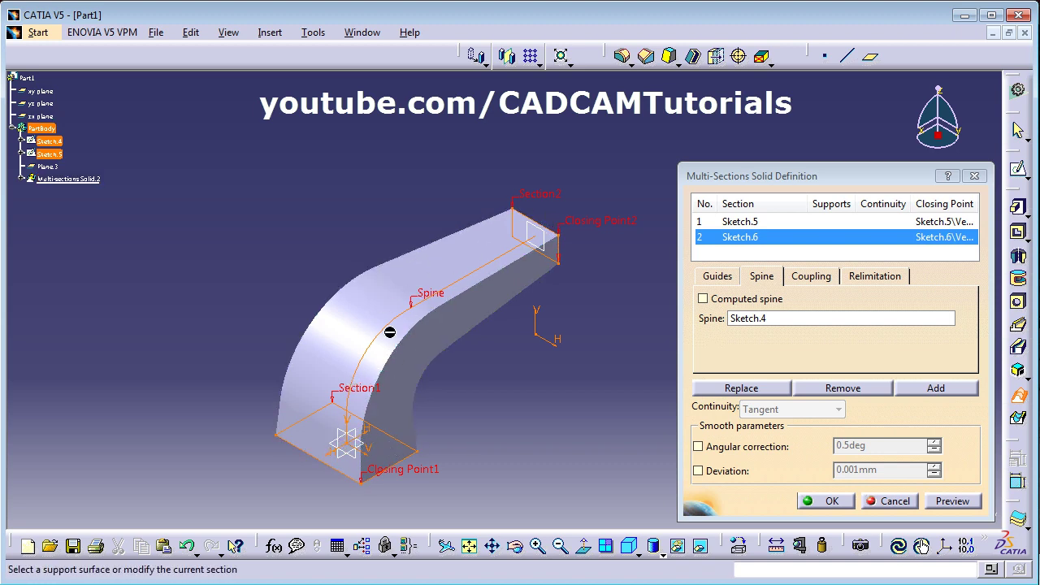
# - Accept the multi-sections solid, and review its definition without changing it
pyautogui.click(825, 502)
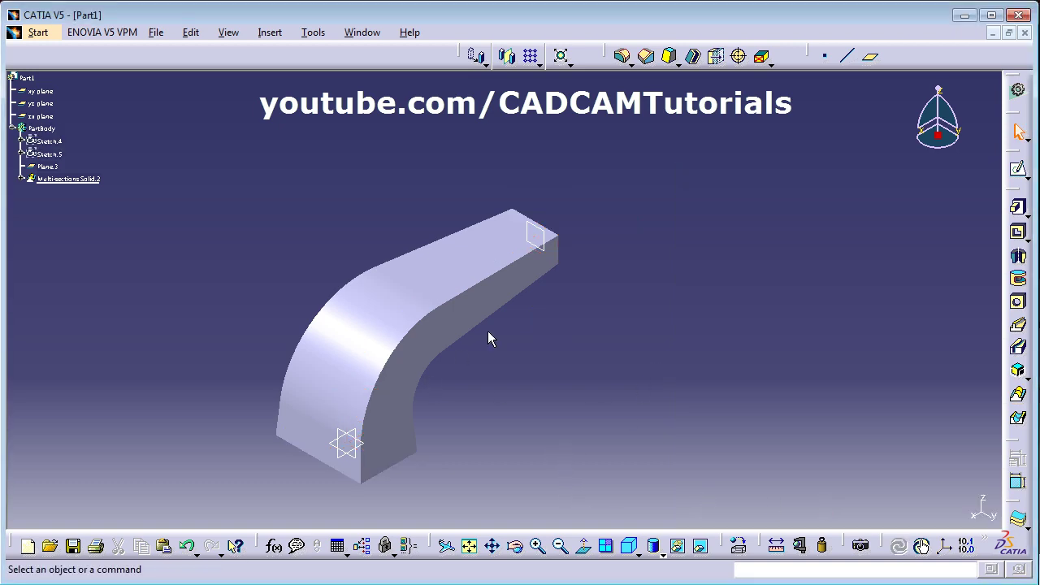
pyautogui.moveTo(488, 332)
pyautogui.mouseDown(button='middle')
pyautogui.moveTo(359, 348)
pyautogui.moveTo(258, 325)
pyautogui.moveTo(464, 284)
pyautogui.mouseUp(button='middle')
pyautogui.doubleClick(458, 279)
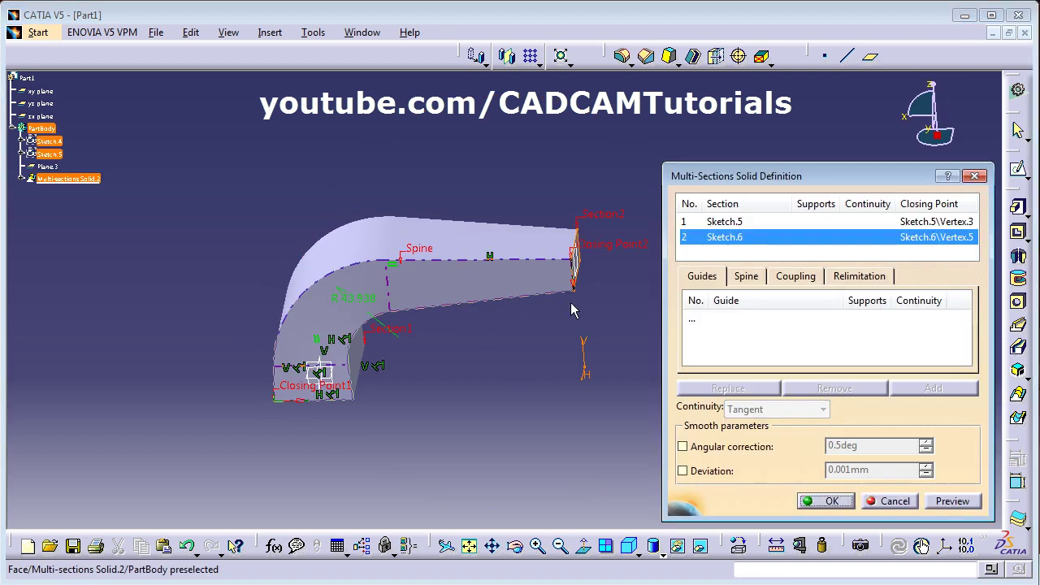
pyautogui.click(902, 500)
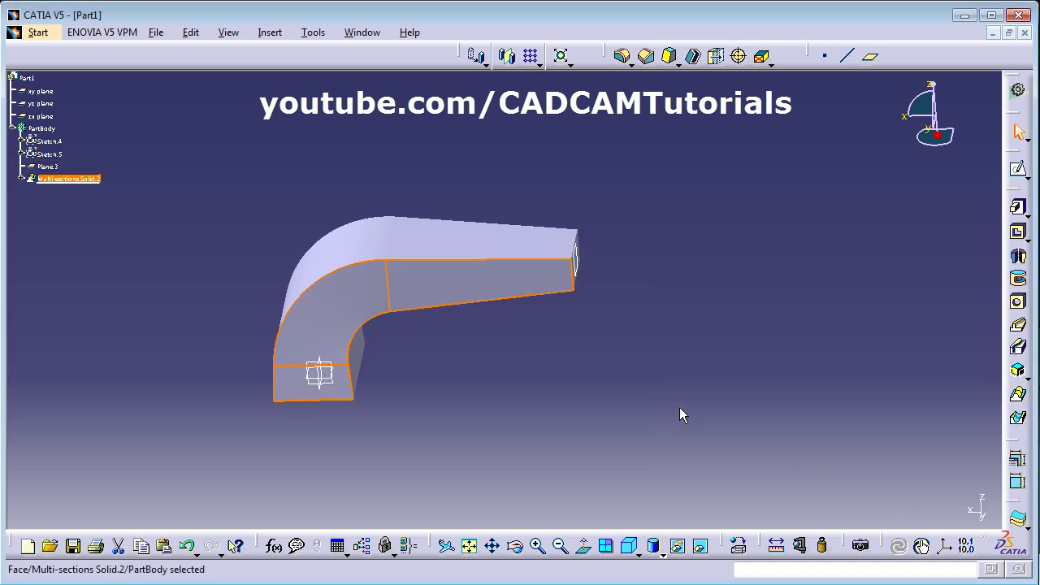
pyautogui.click(498, 340)
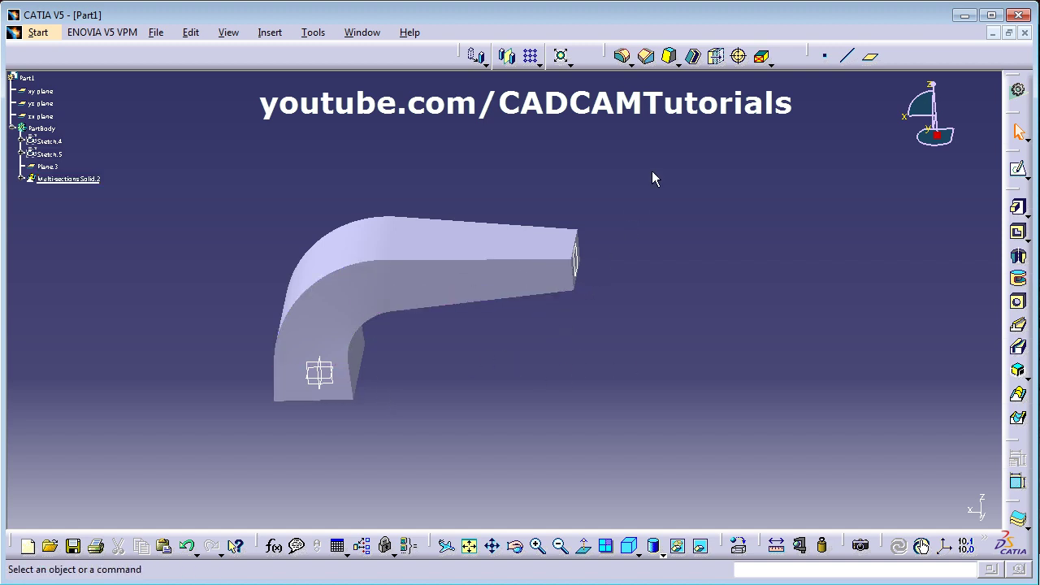
# - Shell the solid with a 1 mm inside thickness, removing the small end face and the base face
pyautogui.click(694, 64)
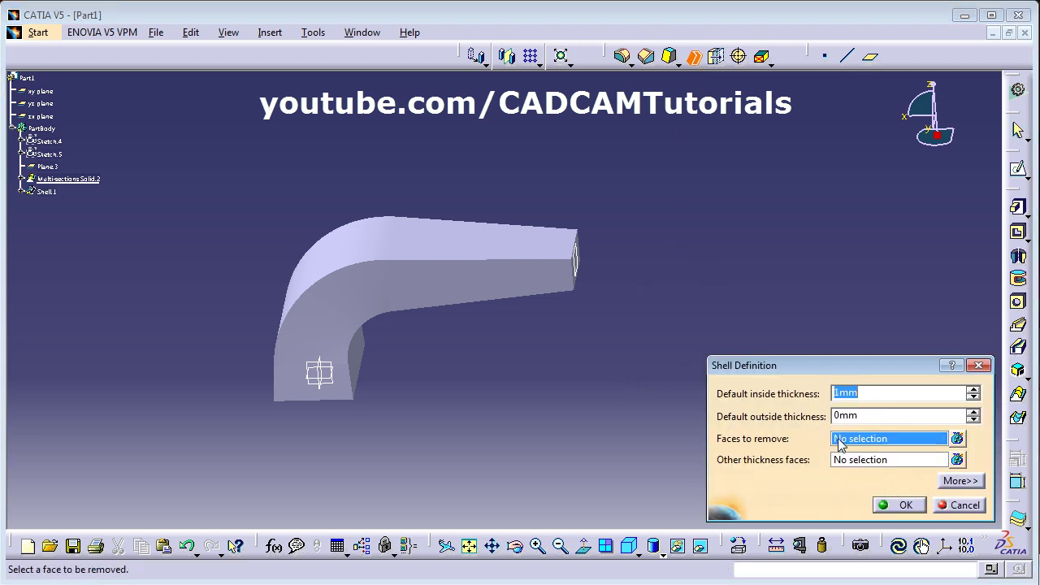
pyautogui.moveTo(616, 259); pyautogui.dragTo(535, 290, button='middle')
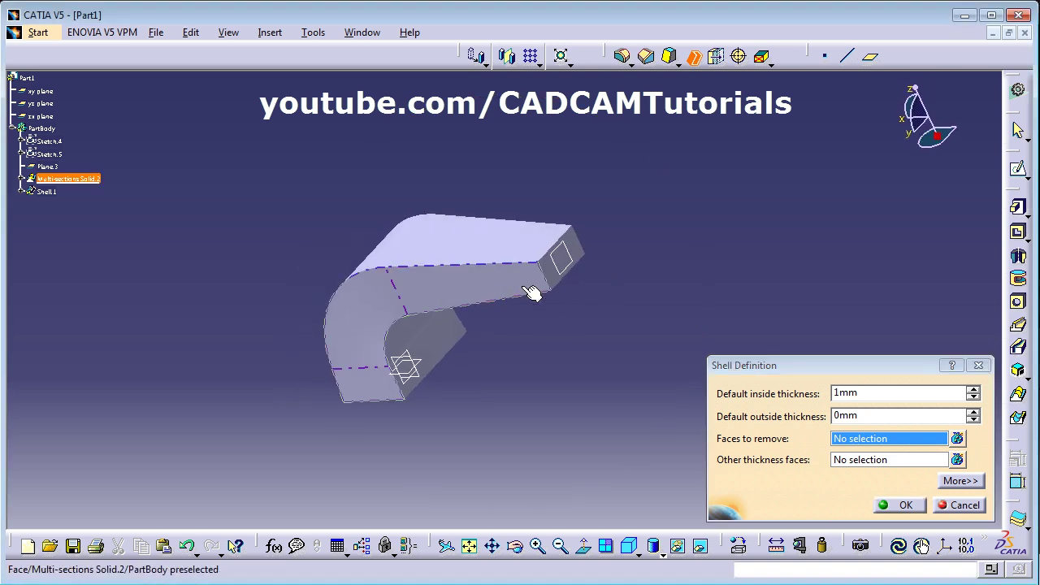
pyautogui.click(558, 276)
pyautogui.moveTo(497, 355); pyautogui.dragTo(455, 475, button='middle')
pyautogui.click(448, 479)
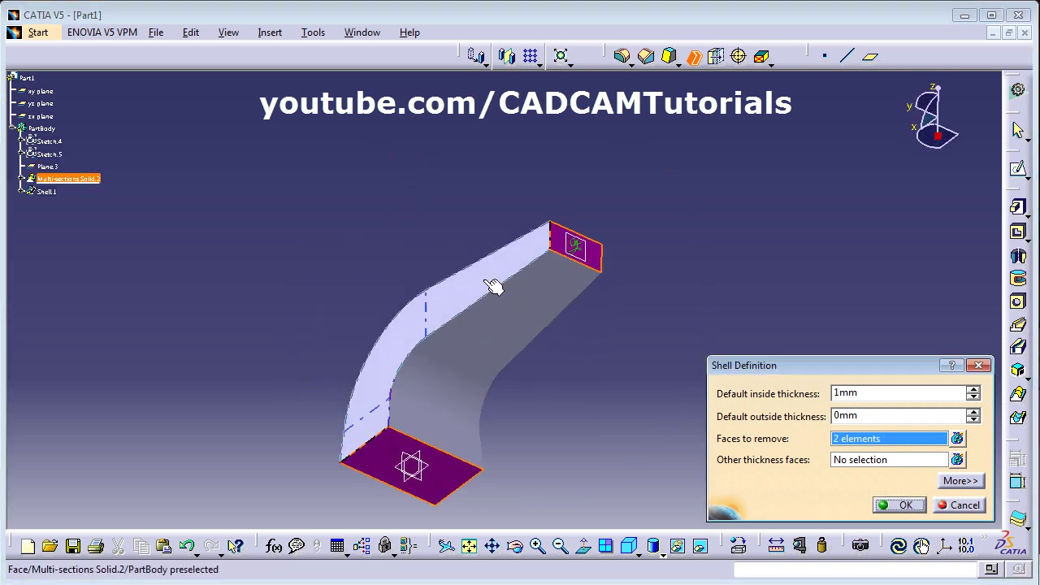
pyautogui.click(900, 505)
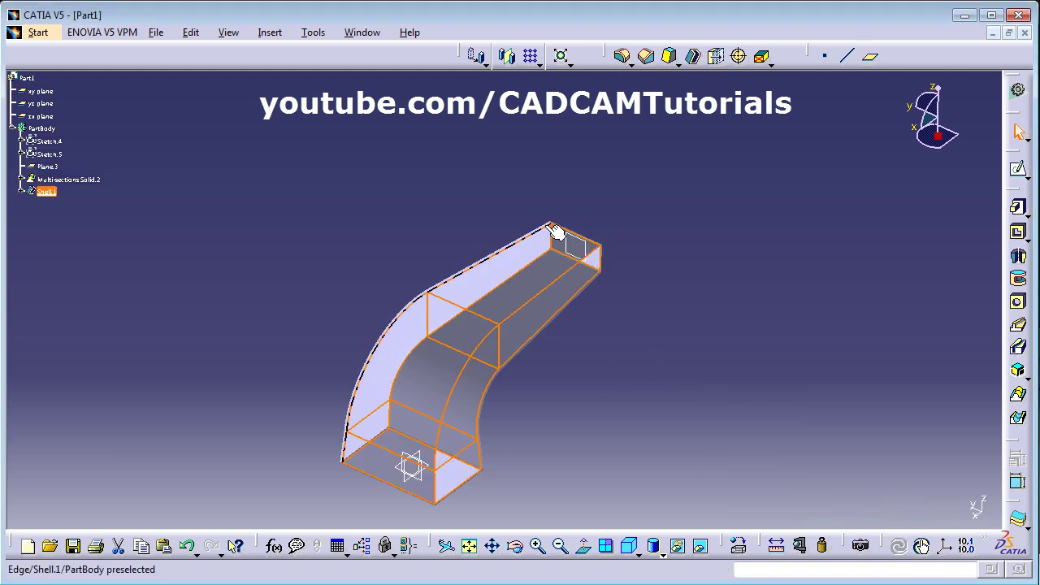
pyautogui.moveTo(552, 230); pyautogui.dragTo(599, 197, button='middle')
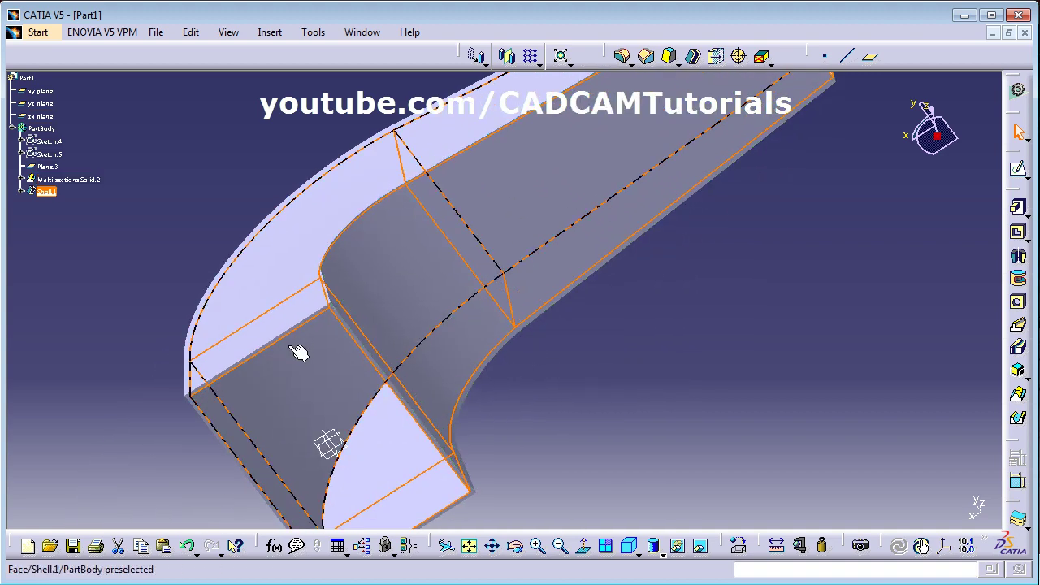
# - Reopen the shell's definition and inspect its additional deviation parameters
pyautogui.click(37, 191)
pyautogui.doubleClick(37, 191)
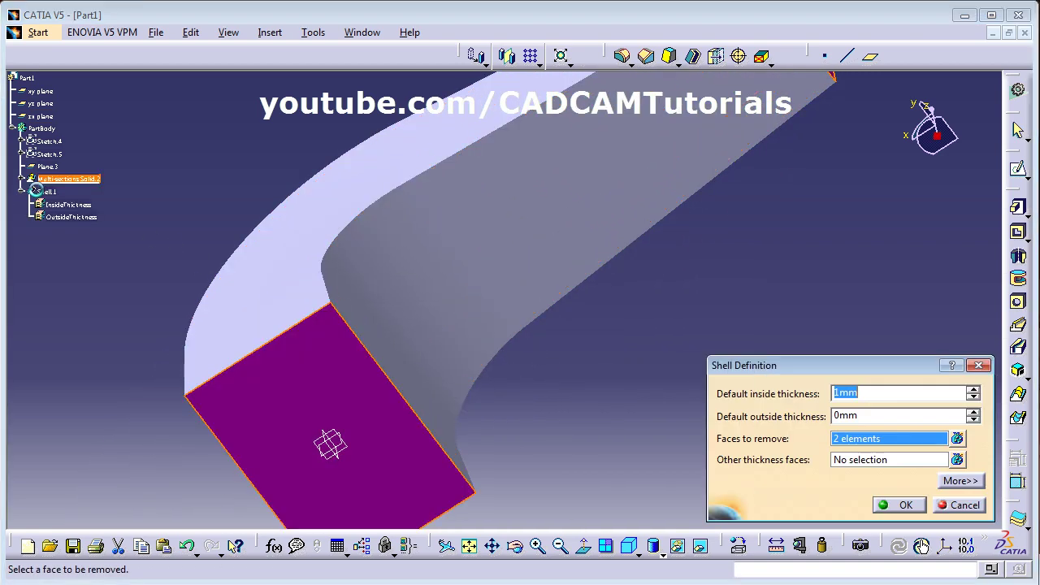
pyautogui.click(970, 483)
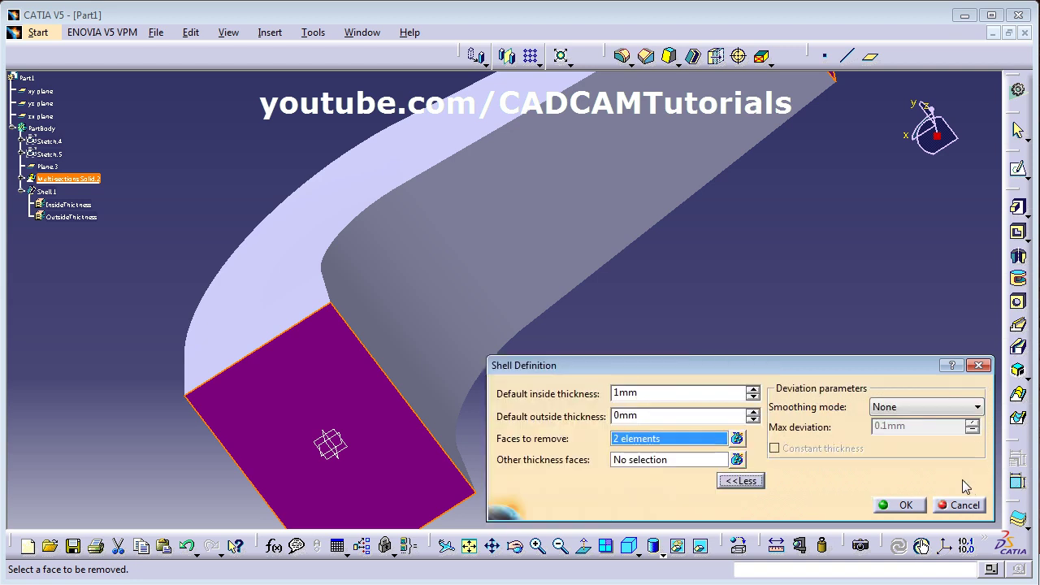
pyautogui.click(740, 480)
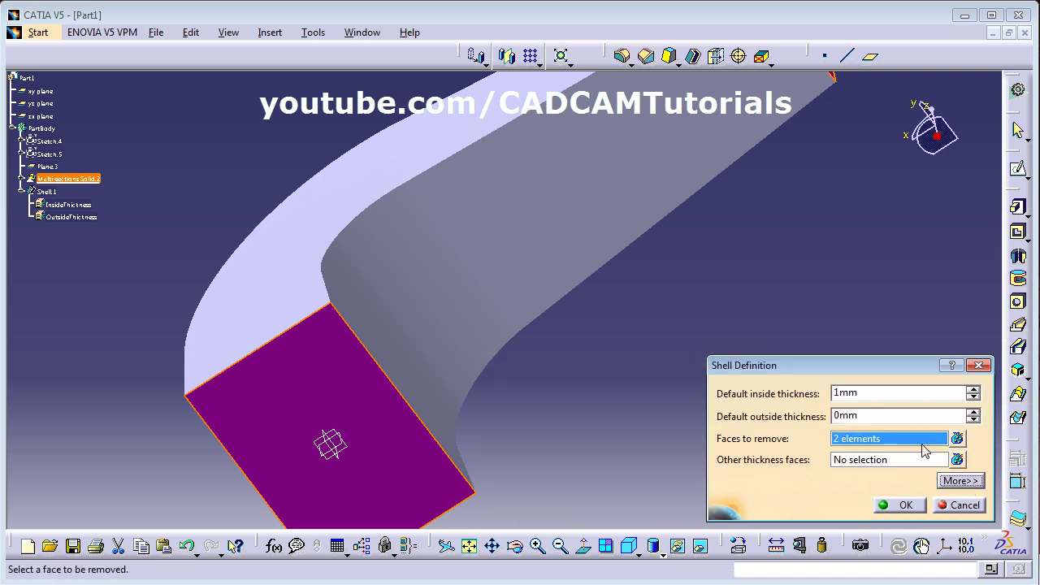
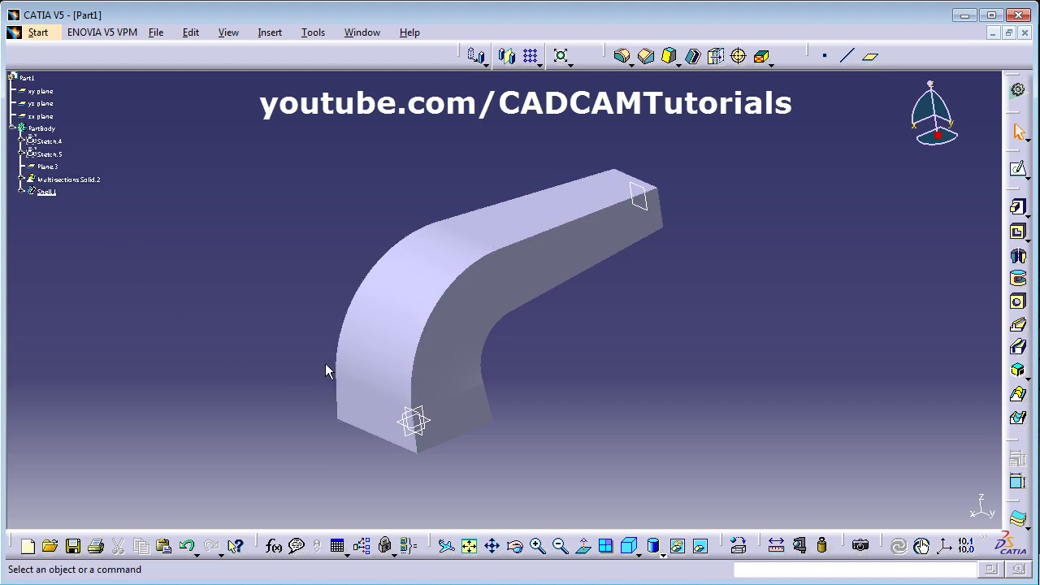
# - Delete the shell feature from the part body
pyautogui.rightClick(54, 199)
pyautogui.click(118, 422)
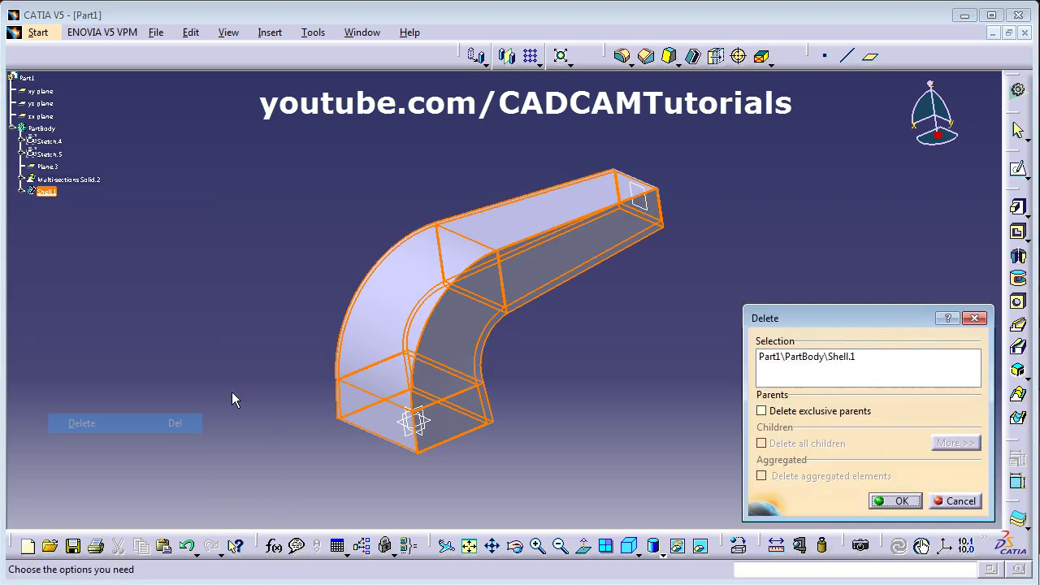
pyautogui.click(897, 501)
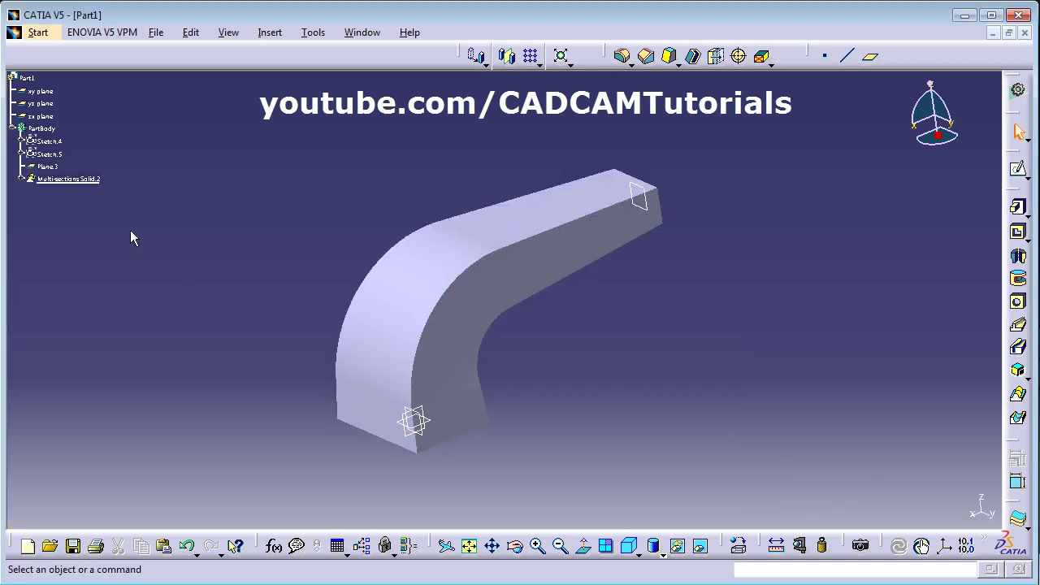
# - Undo the multi-sections solid, keeping the path and the two rectangle sketches
pyautogui.click(63, 182)
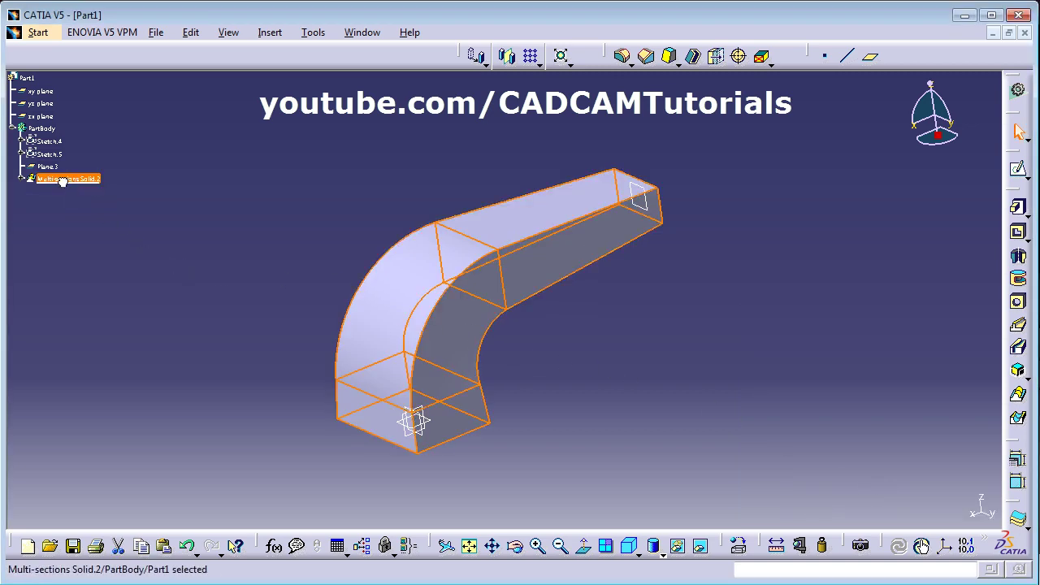
pyautogui.click(590, 383)
pyautogui.click(187, 546)
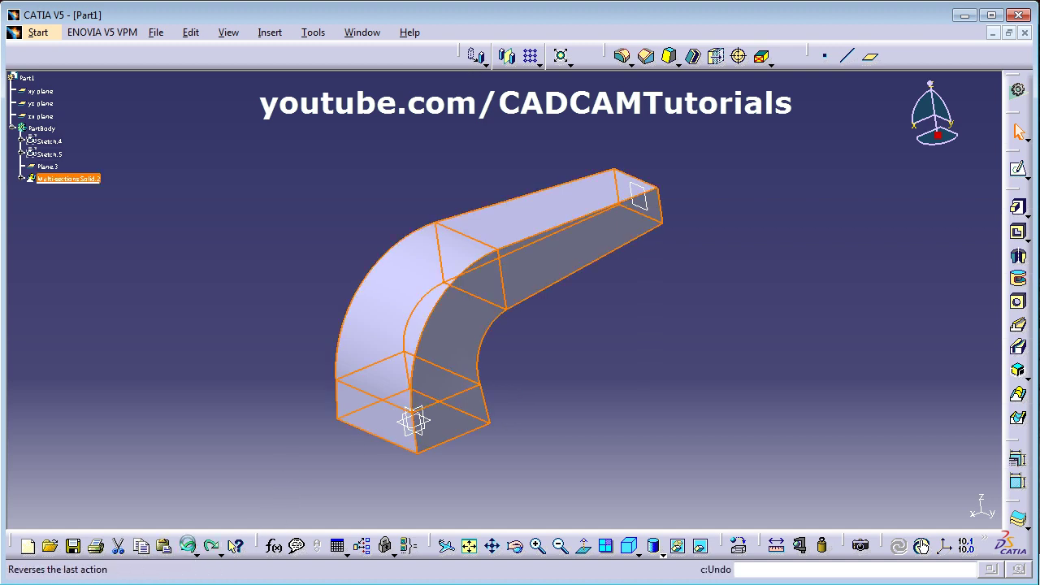
pyautogui.click(187, 546)
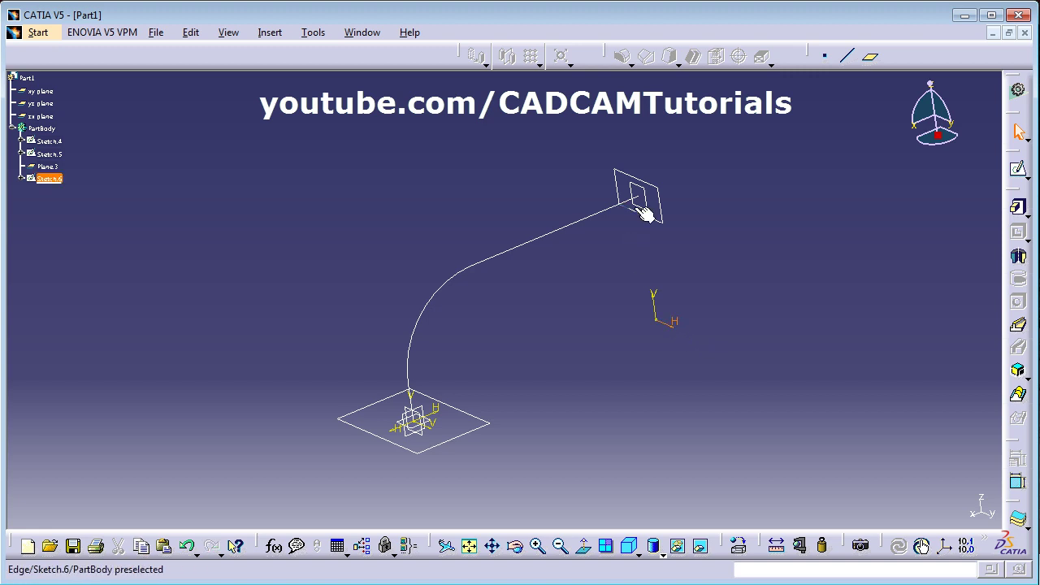
# - Start a new sketch on the zx plane
pyautogui.moveTo(681, 268); pyautogui.dragTo(676, 203, button='middle')
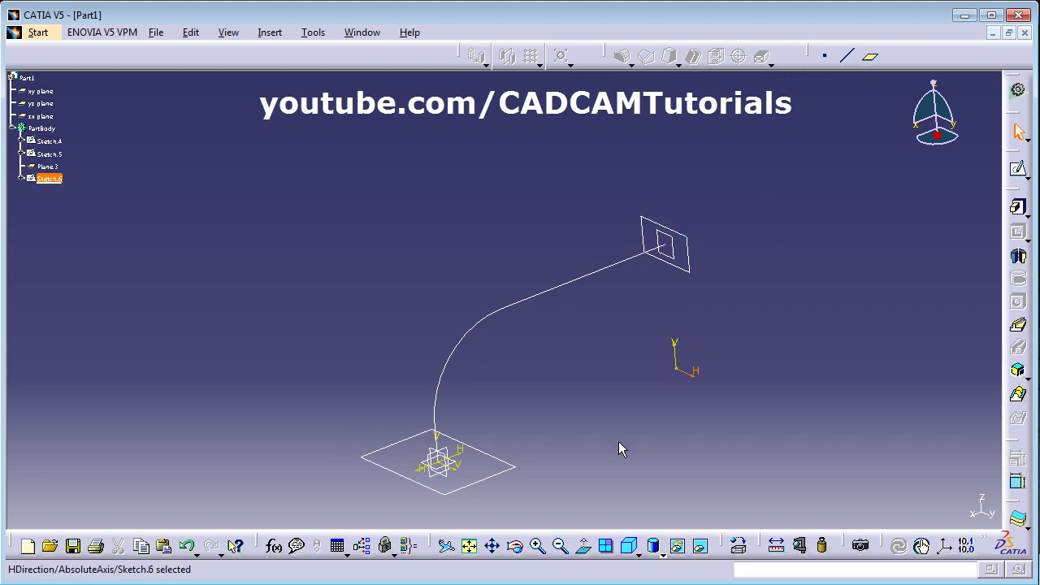
pyautogui.moveTo(618, 450); pyautogui.dragTo(508, 392, button='middle')
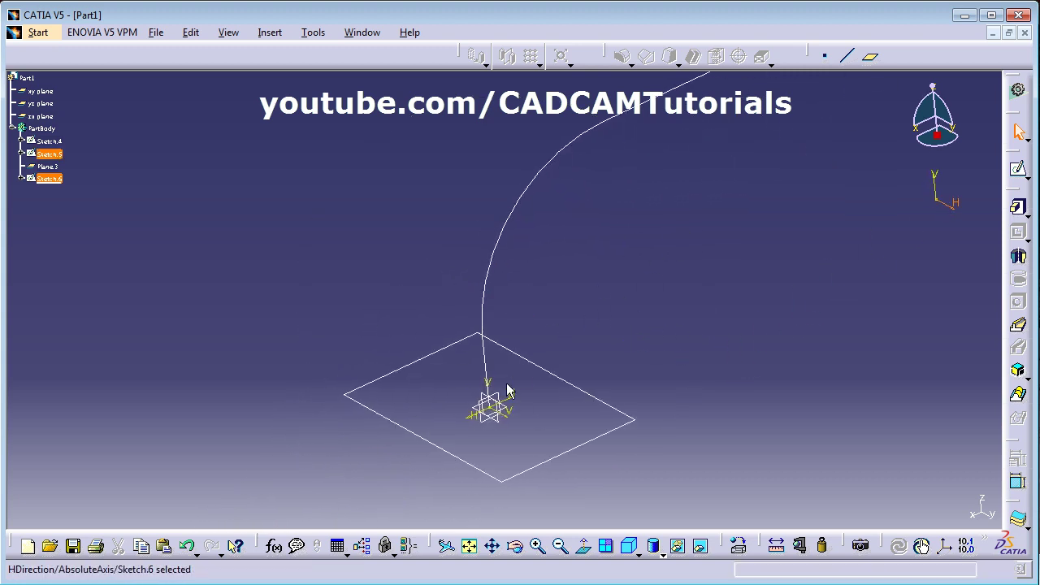
pyautogui.click(507, 399)
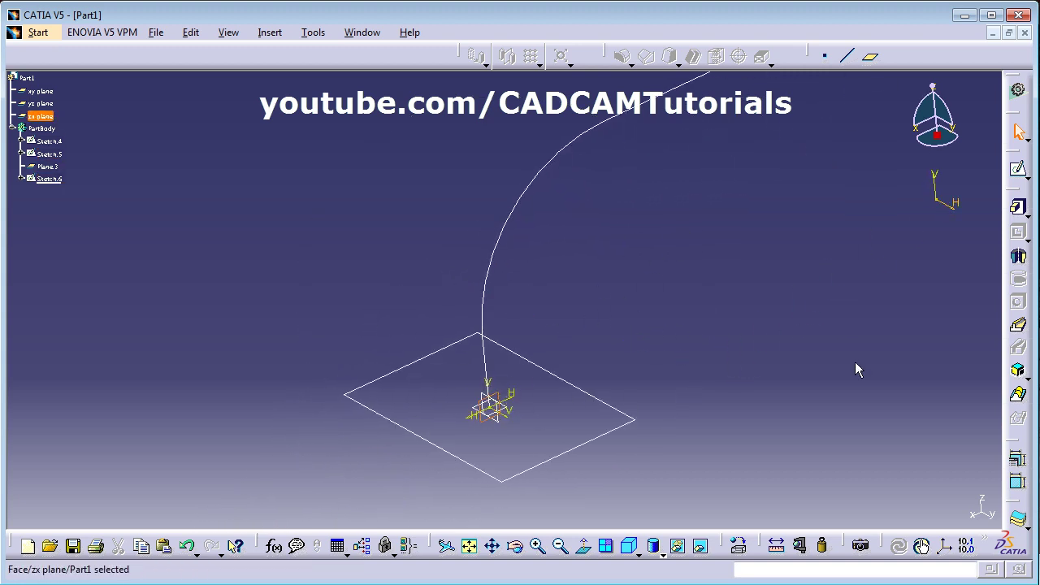
pyautogui.click(1019, 172)
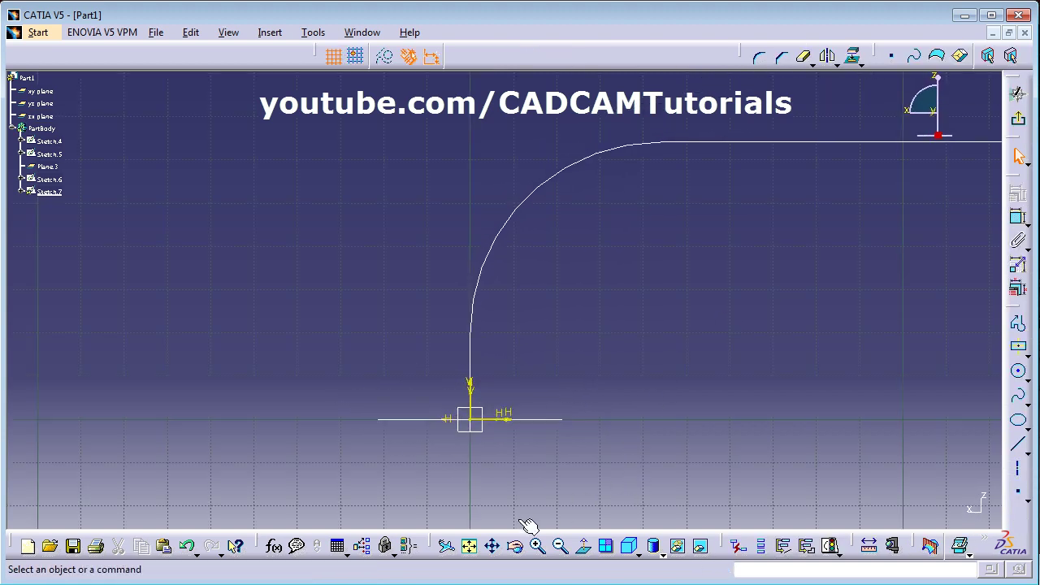
pyautogui.click(469, 546)
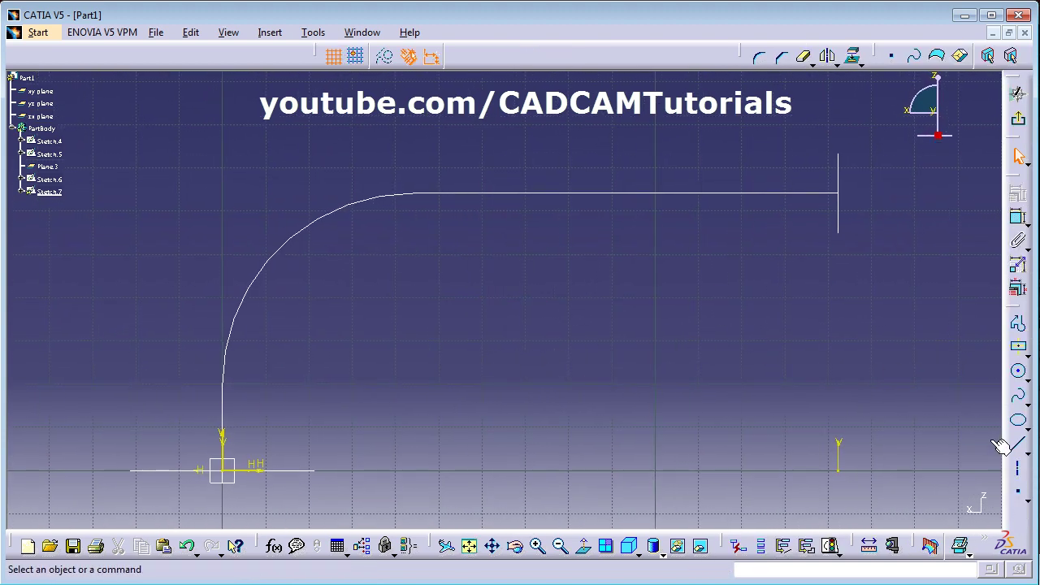
# - Draw a four-point spline above the path, from the horizontal axis at about H -24 mm to just above the end rectangle
pyautogui.click(1018, 396)
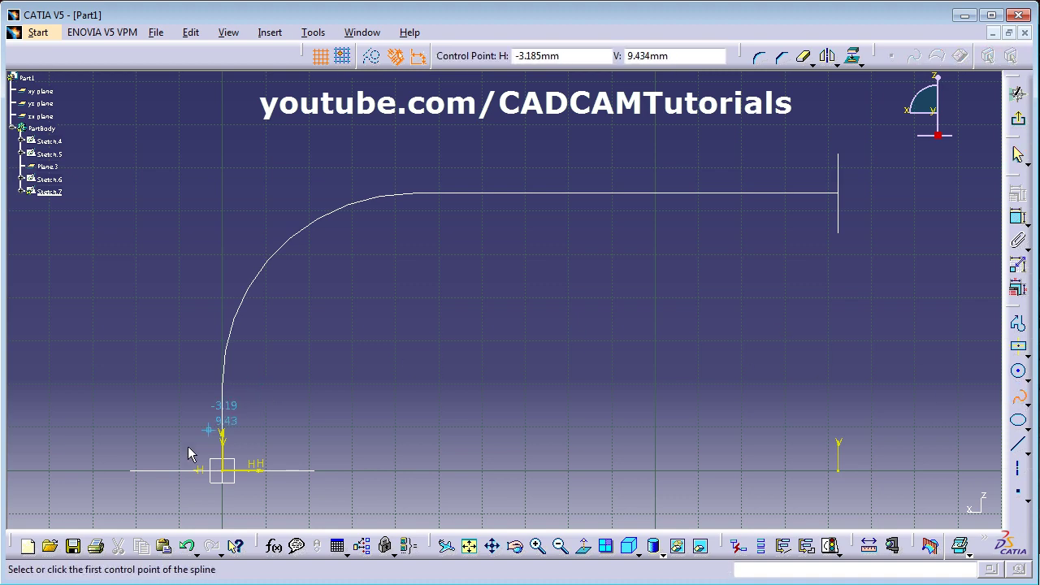
pyautogui.click(121, 471)
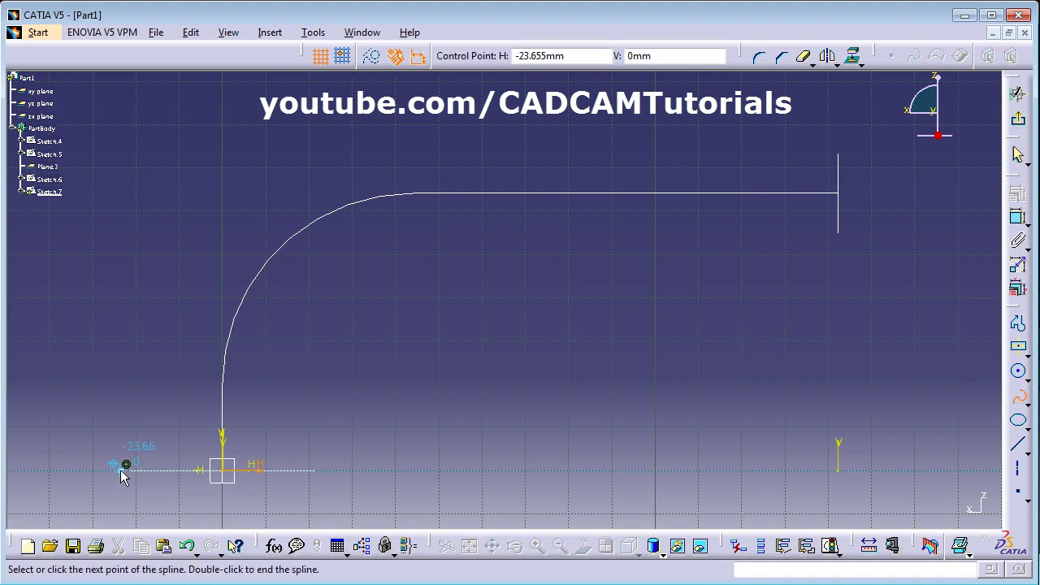
pyautogui.click(103, 261)
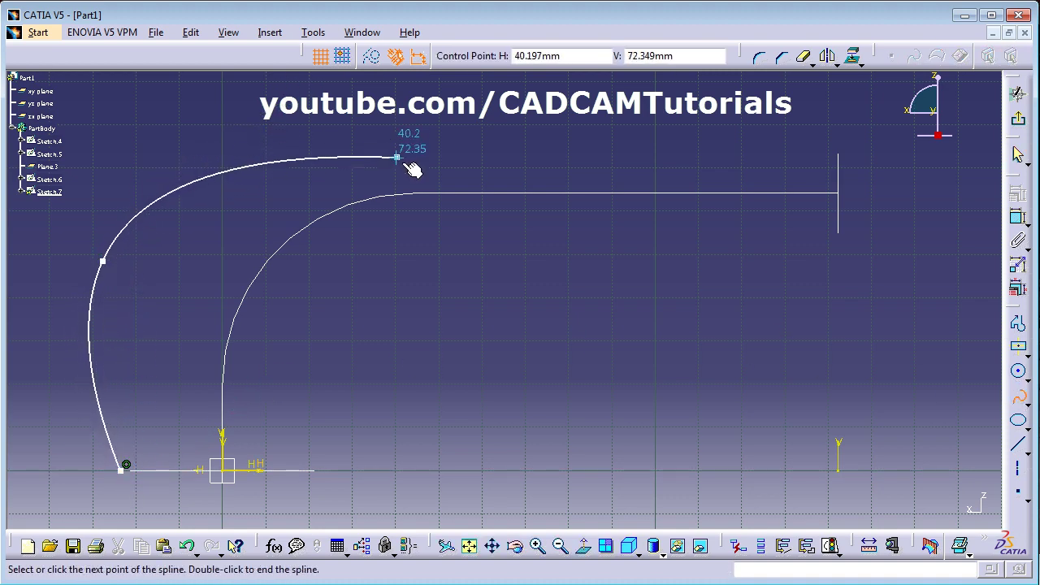
pyautogui.moveTo(459, 246); pyautogui.dragTo(507, 295, button='middle')
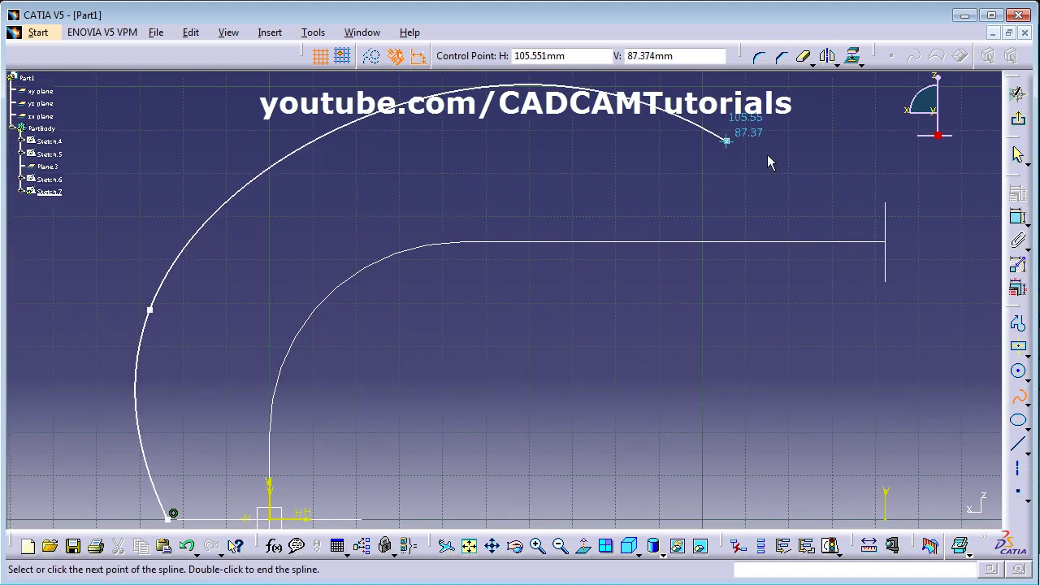
pyautogui.click(888, 184)
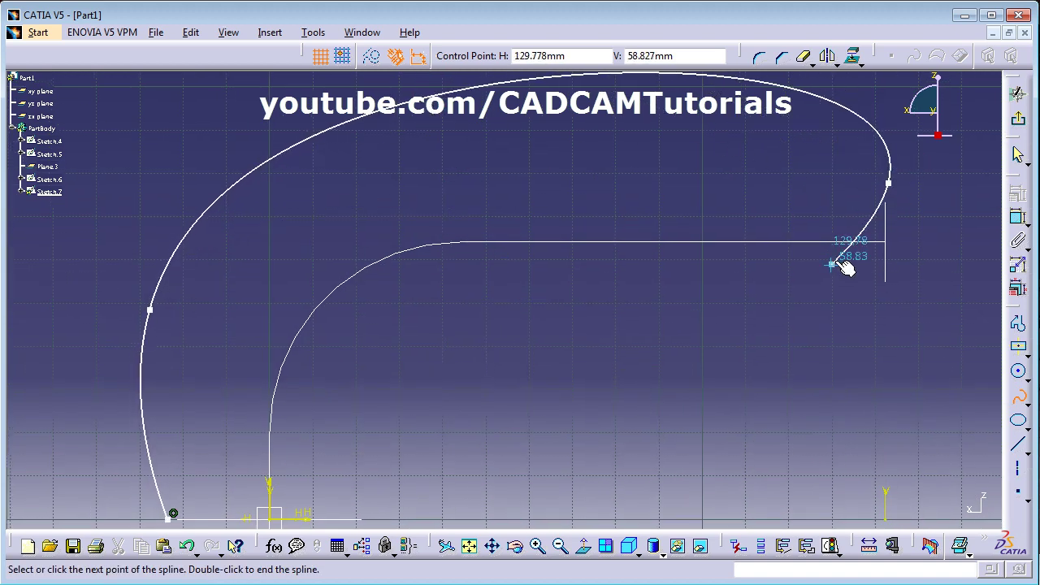
pyautogui.doubleClick(891, 188)
# - Make the spline's start point coincident with the adjacent end of the base rectangle
pyautogui.moveTo(624, 314); pyautogui.dragTo(629, 309, button='middle')
pyautogui.click(309, 350)
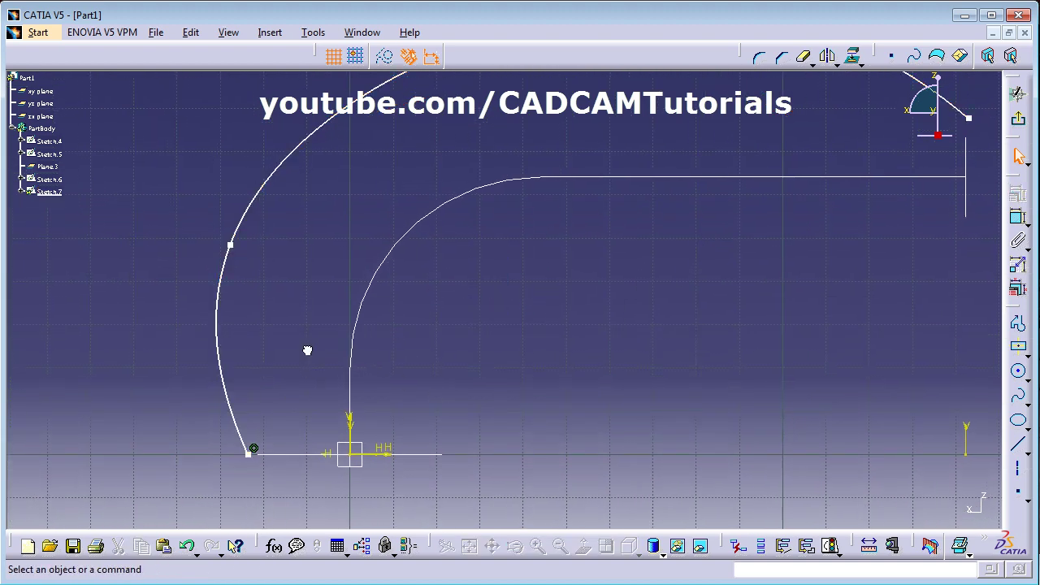
pyautogui.click(248, 453)
pyautogui.keyDown('ctrl'); pyautogui.click(265, 455); pyautogui.keyUp('ctrl')
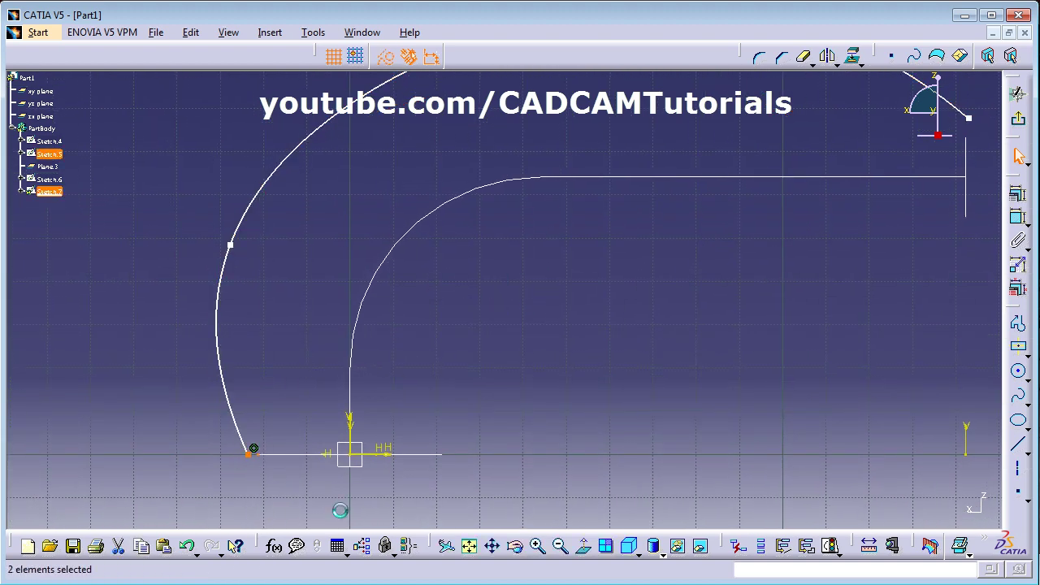
pyautogui.click(1018, 194)
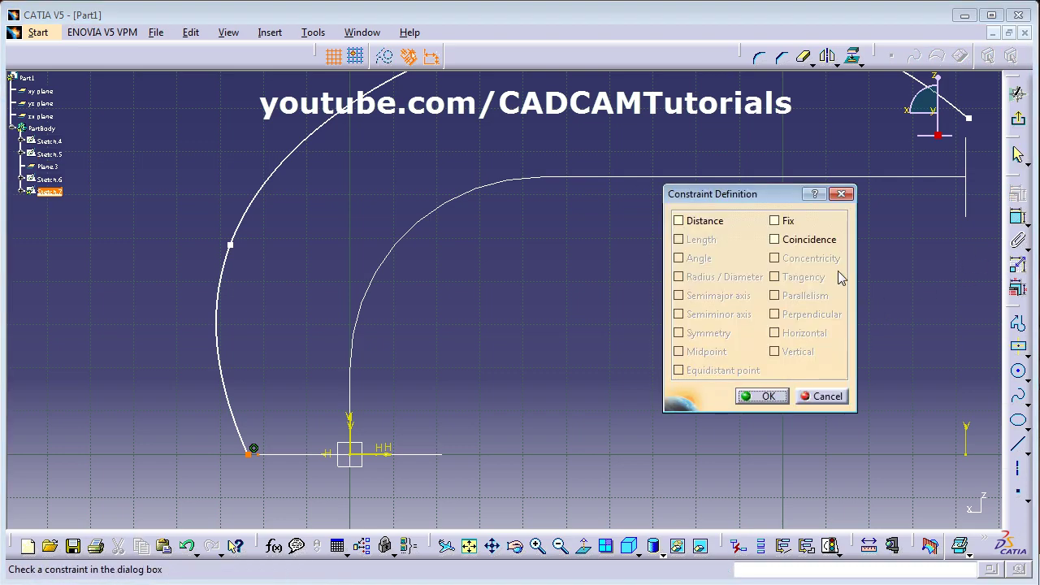
pyautogui.click(775, 240)
pyautogui.click(766, 397)
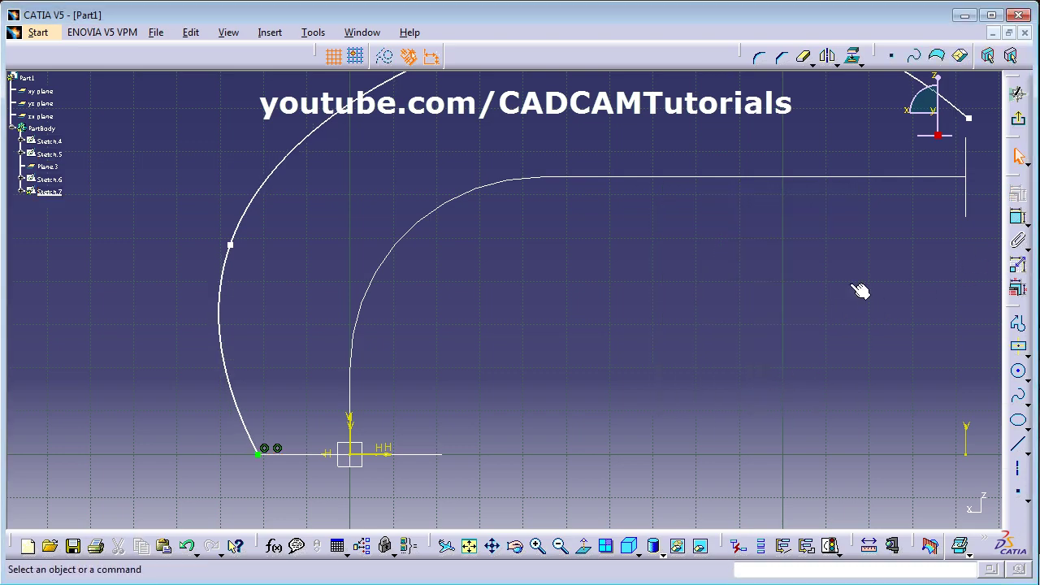
# - Make the spline's end point coincident with the upper end of the end rectangle, and exit the sketch
pyautogui.moveTo(859, 290)
pyautogui.mouseDown(button='middle')
pyautogui.moveTo(685, 406)
pyautogui.moveTo(797, 233)
pyautogui.mouseUp(button='middle')
pyautogui.click(792, 231)
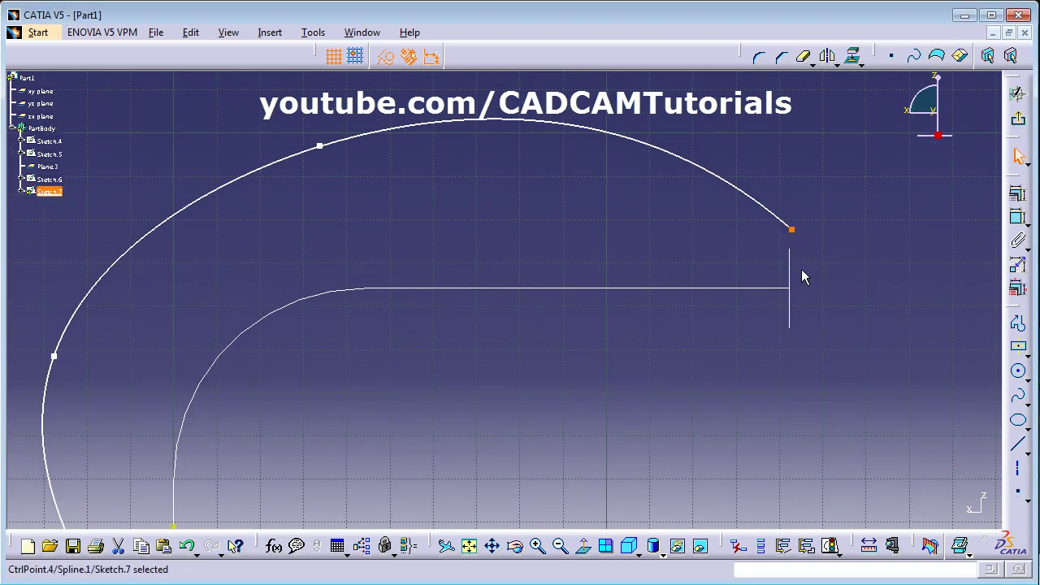
pyautogui.keyDown('ctrl'); pyautogui.click(789, 247); pyautogui.keyUp('ctrl')
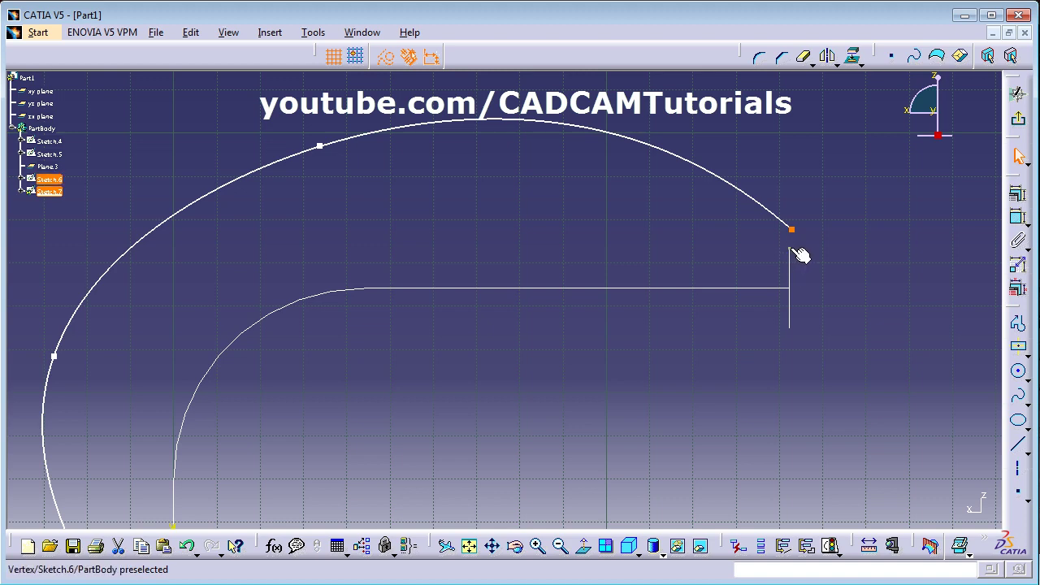
pyautogui.keyDown('ctrl'); pyautogui.click(794, 249); pyautogui.keyUp('ctrl')
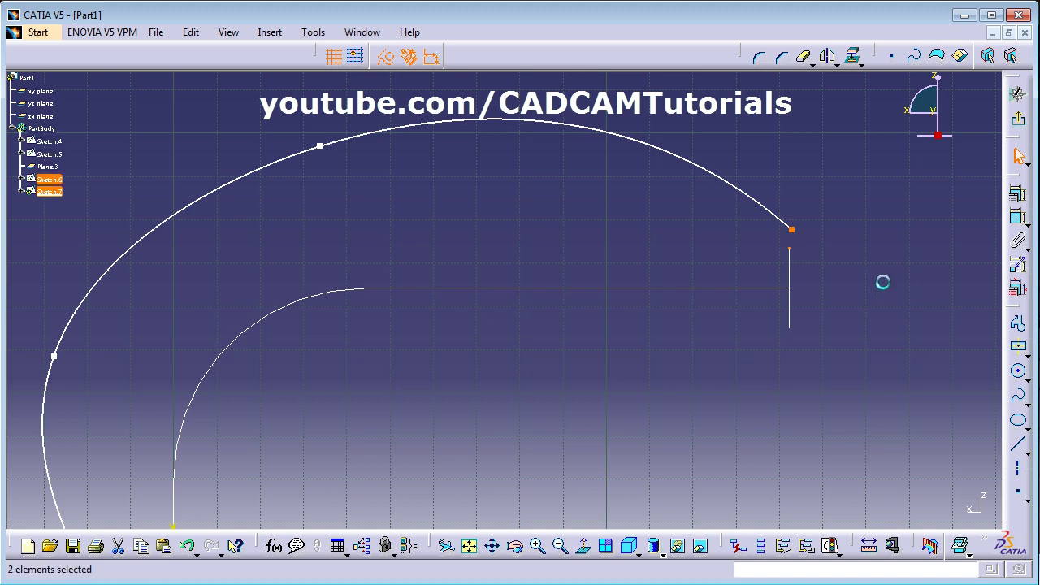
pyautogui.click(1016, 194)
pyautogui.click(799, 240)
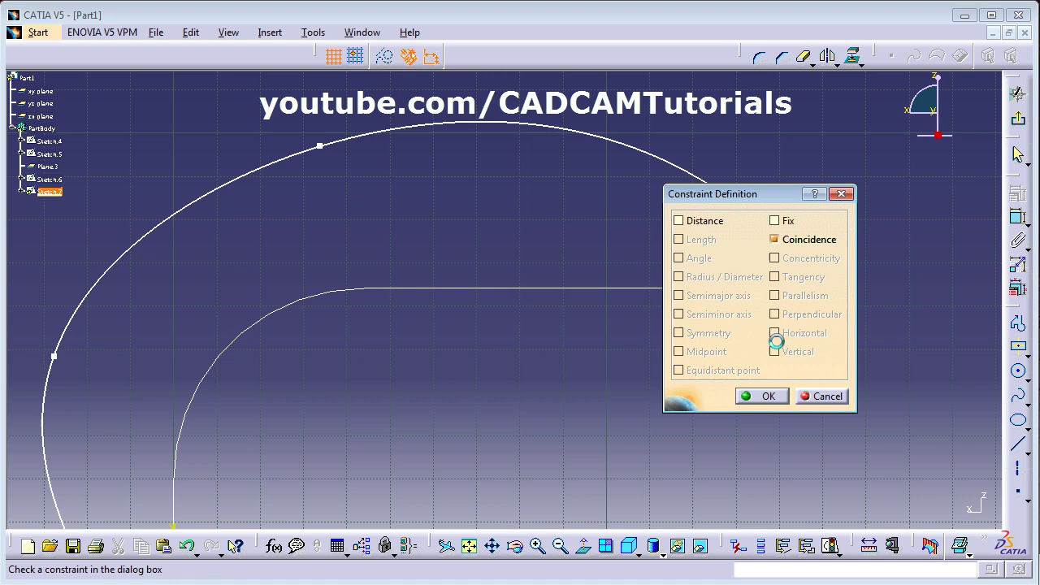
pyautogui.click(762, 395)
pyautogui.click(1019, 122)
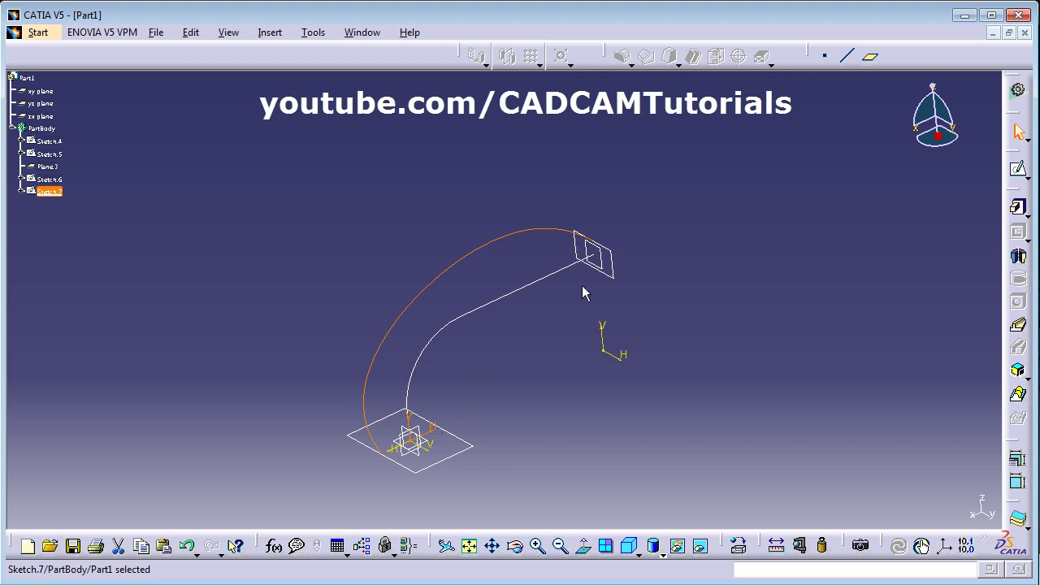
# - Start a sketch on the zx plane and draw a three-point spline below the path, from the horizontal axis to about H 141.6, V 47.1 mm
pyautogui.click(517, 396)
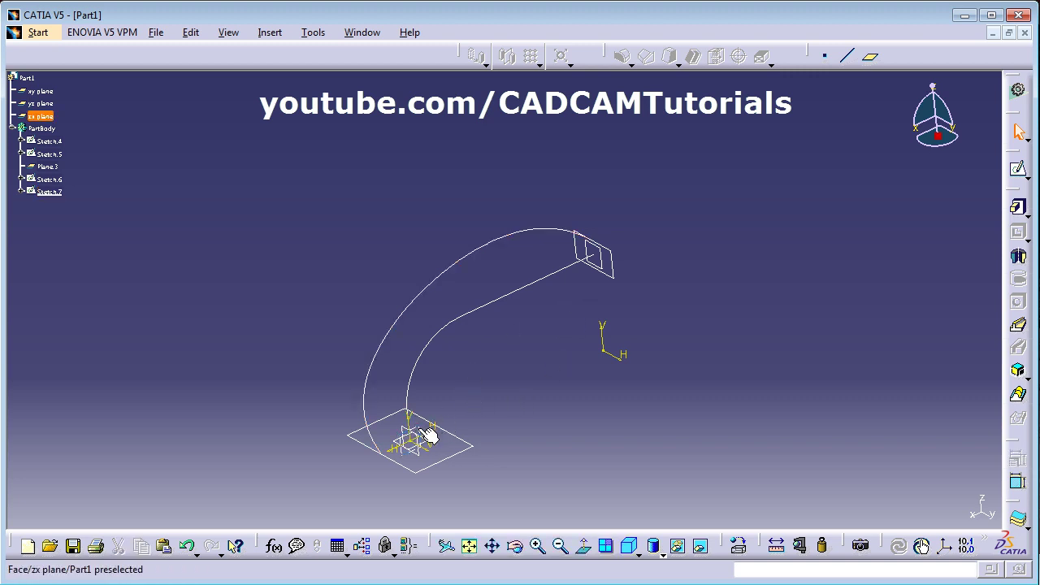
pyautogui.click(1020, 172)
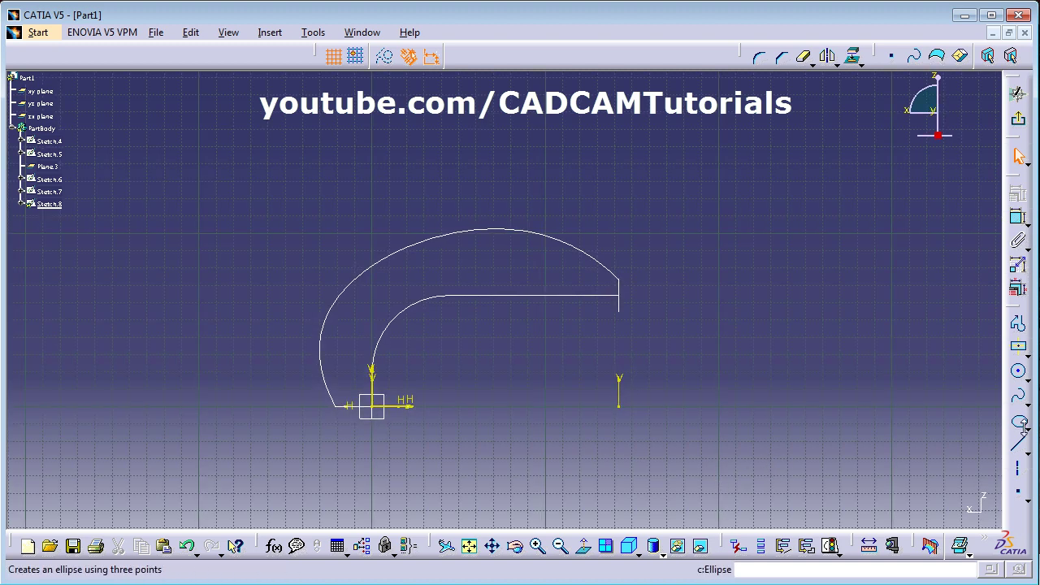
pyautogui.click(1018, 396)
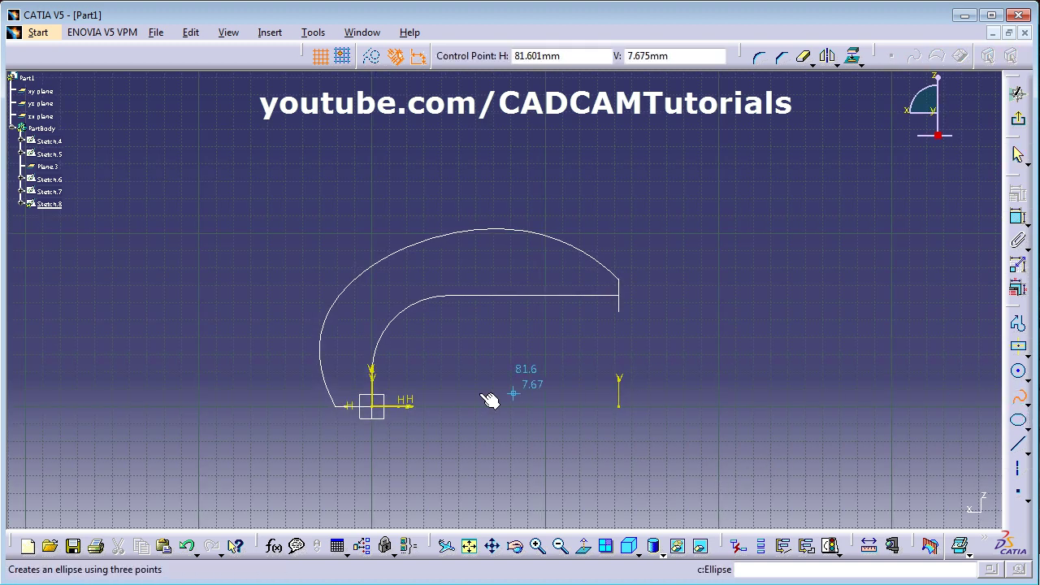
pyautogui.click(429, 404)
pyautogui.click(486, 353)
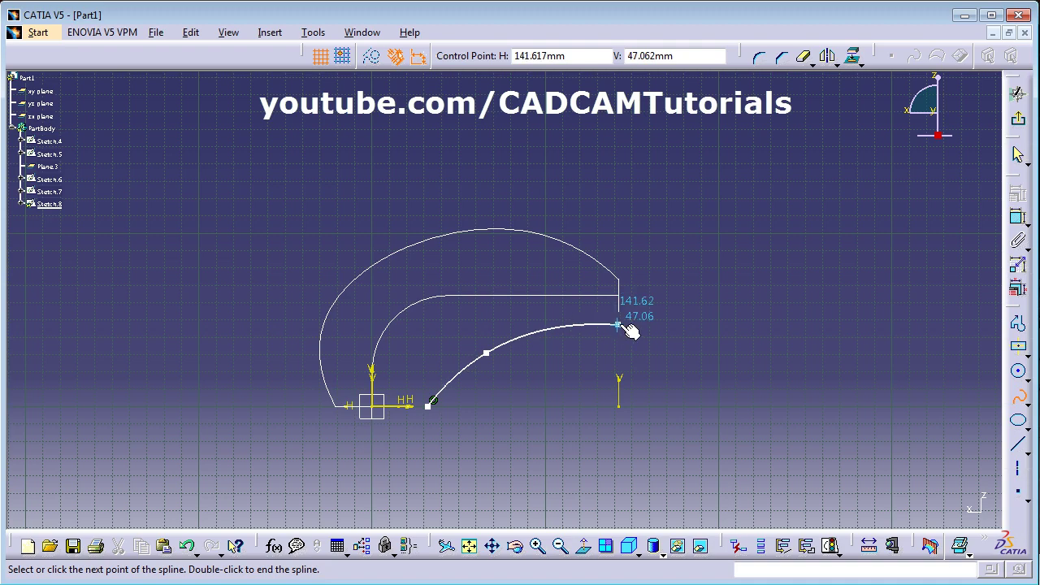
pyautogui.click(617, 324)
pyautogui.doubleClick(621, 348)
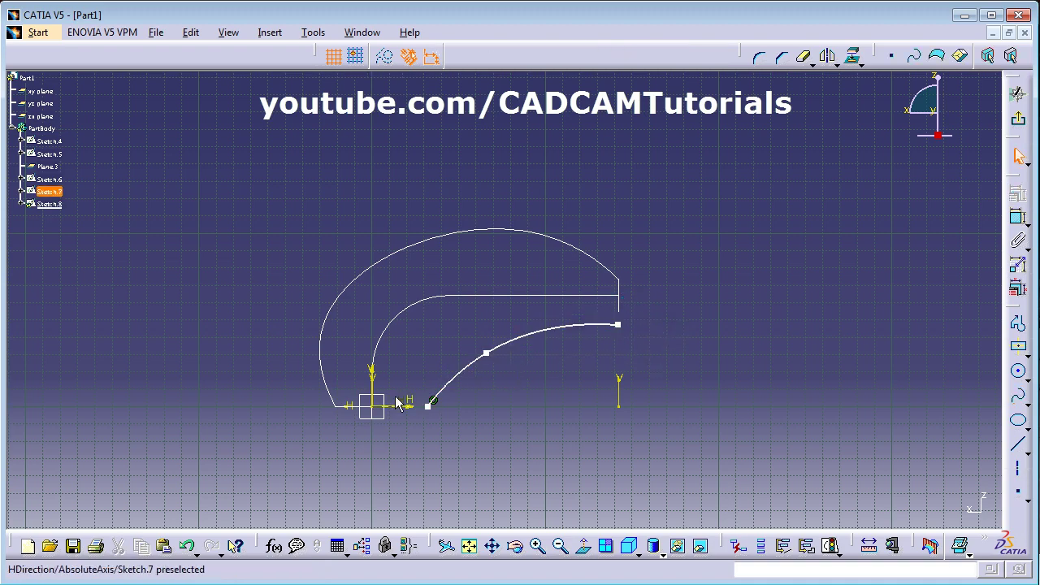
# - Make the lower spline's start point coincident with the adjacent end of the base rectangle
pyautogui.moveTo(569, 325)
pyautogui.mouseDown(button='middle')
pyautogui.moveTo(561, 312)
pyautogui.moveTo(627, 207)
pyautogui.mouseUp(button='middle')
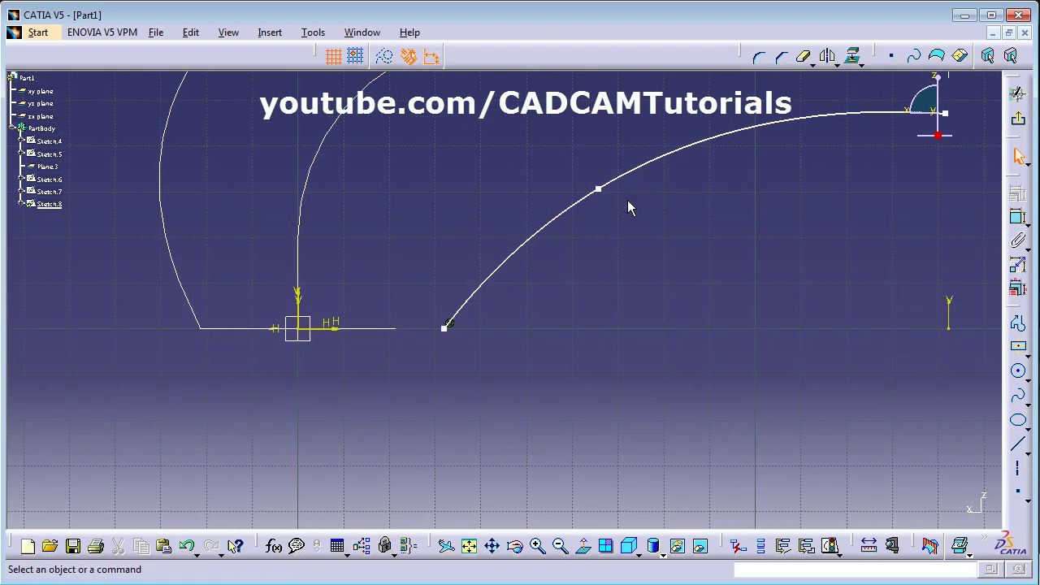
pyautogui.click(449, 329)
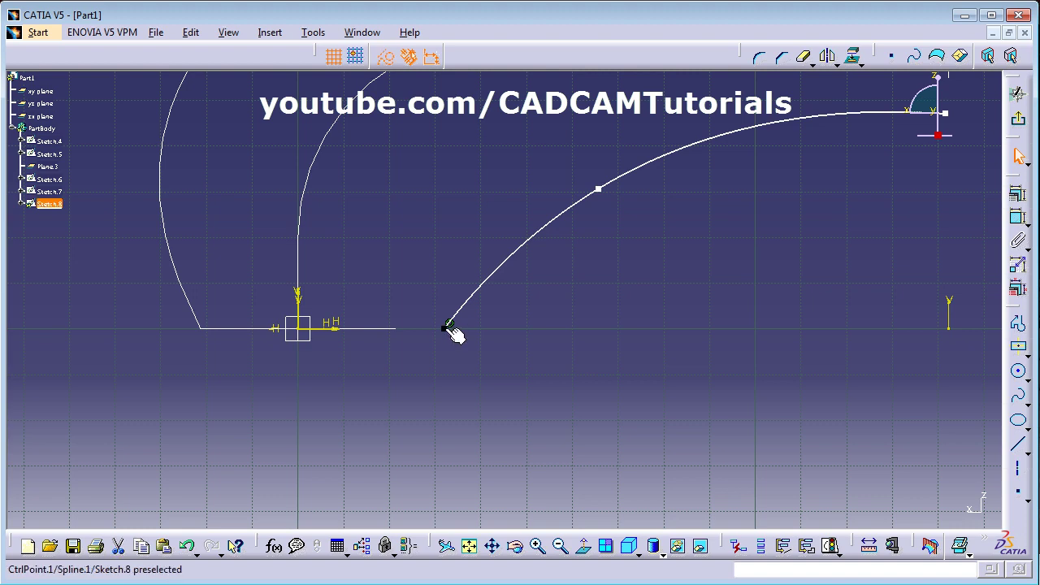
pyautogui.click(403, 340)
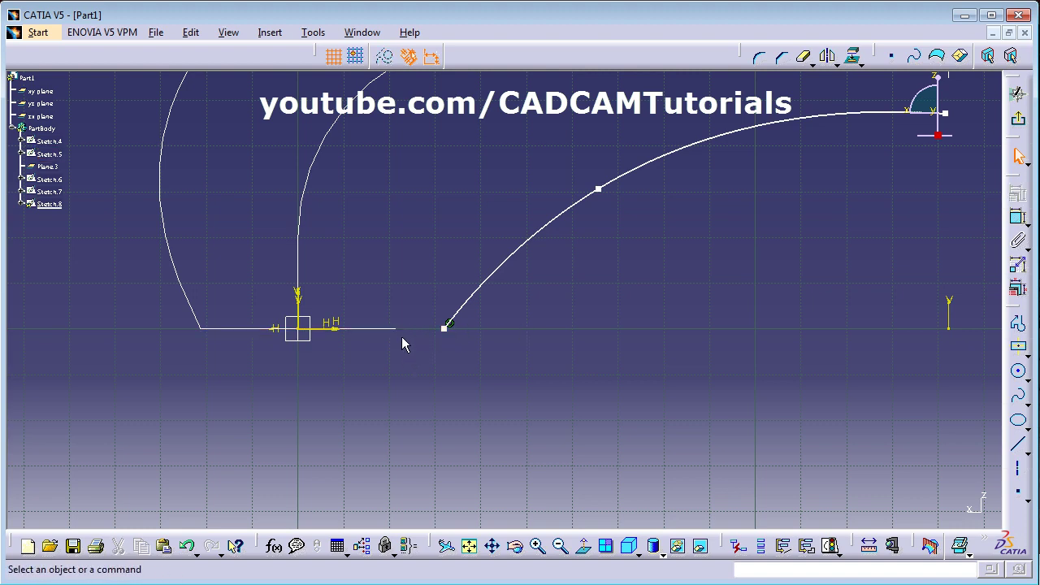
pyautogui.keyDown('ctrl'); pyautogui.click(452, 333); pyautogui.keyUp('ctrl')
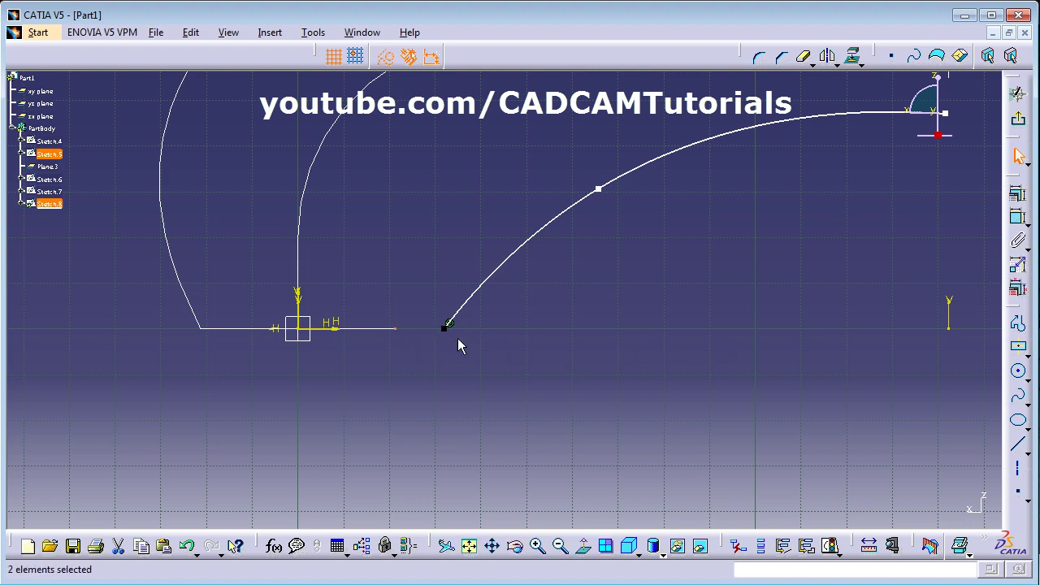
pyautogui.click(1017, 193)
pyautogui.click(777, 239)
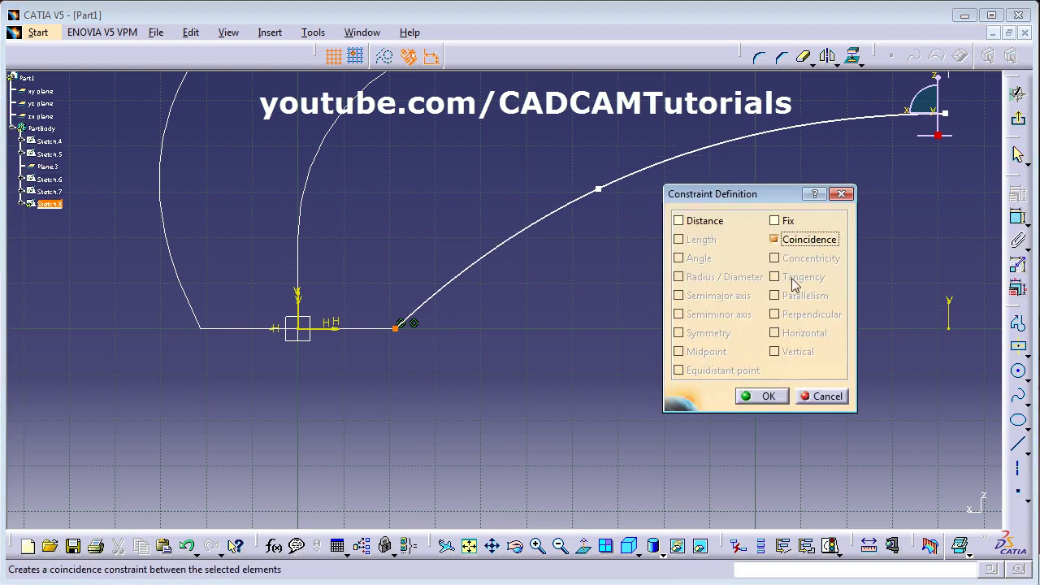
pyautogui.click(764, 396)
# - Make the lower spline's end point coincident with the lower end of the end rectangle, and exit the sketch
pyautogui.moveTo(864, 213); pyautogui.dragTo(706, 323, button='middle')
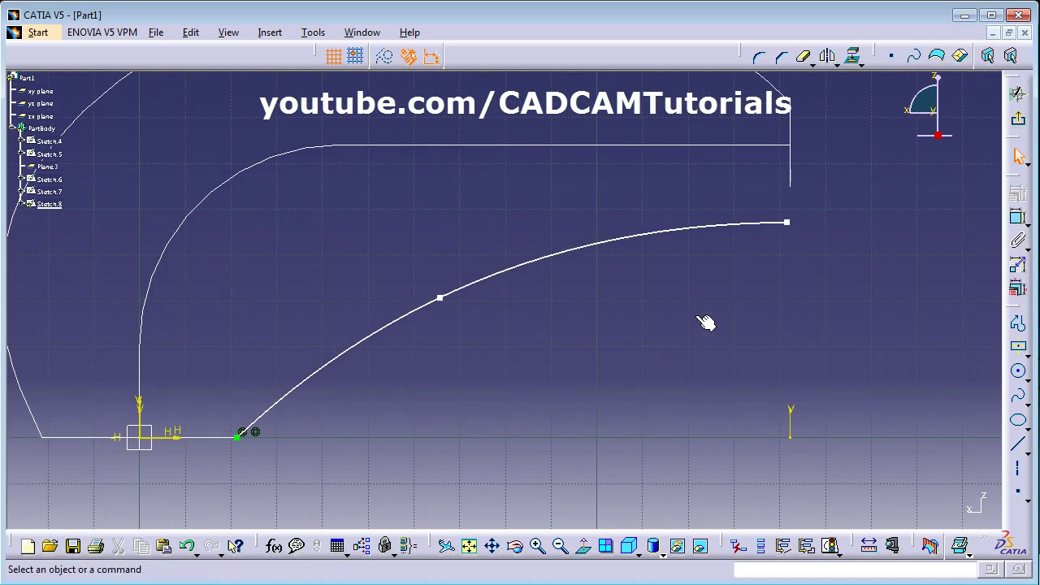
pyautogui.click(788, 221)
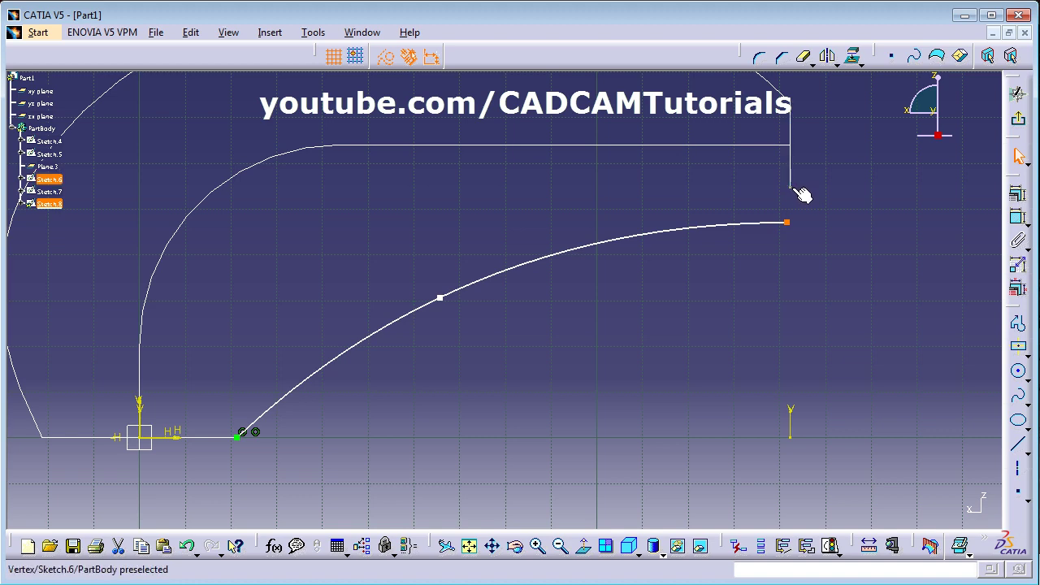
pyautogui.keyDown('ctrl'); pyautogui.click(791, 188); pyautogui.keyUp('ctrl')
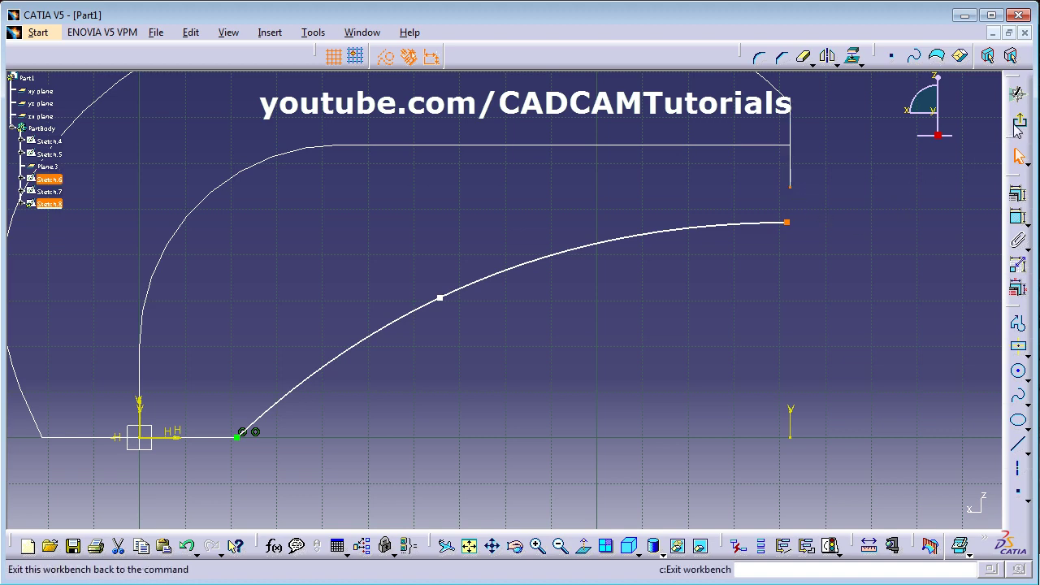
pyautogui.click(1017, 194)
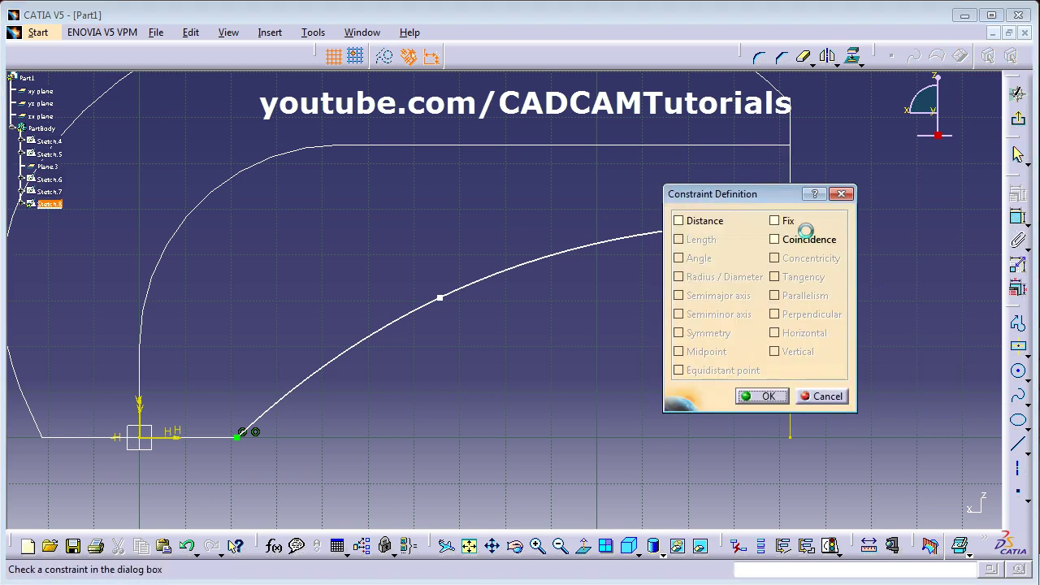
pyautogui.click(807, 239)
pyautogui.click(766, 395)
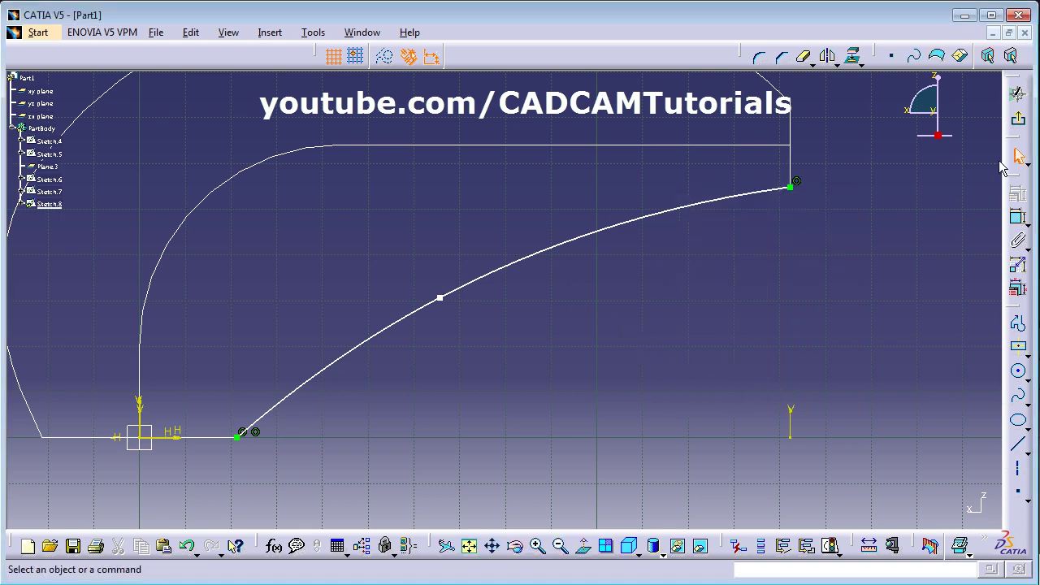
pyautogui.click(1018, 119)
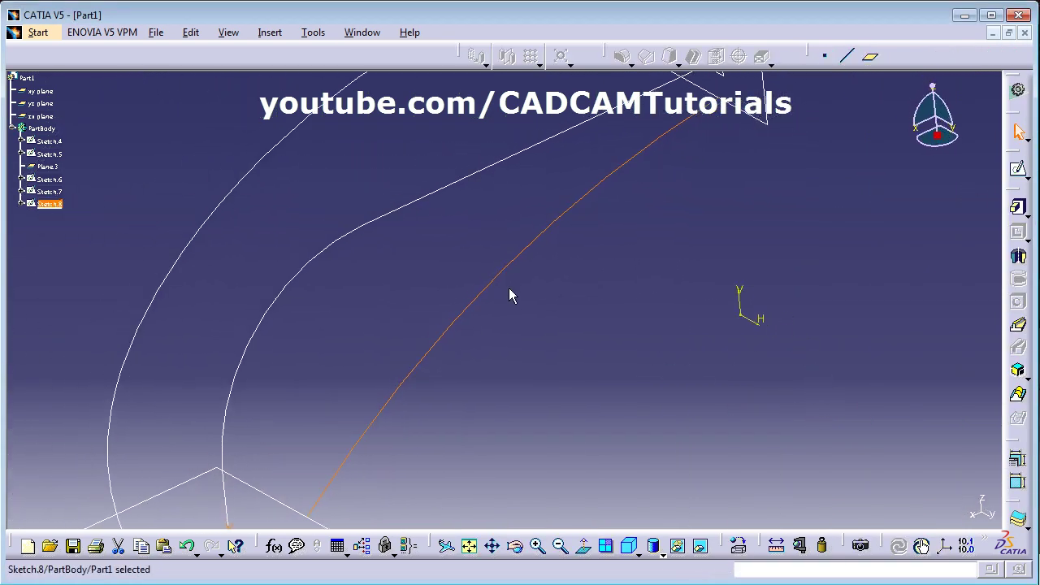
# - Start a multi-sections solid with the large base rectangle as the first section and the small end rectangle as the second
pyautogui.moveTo(509, 288); pyautogui.dragTo(532, 371, button='middle')
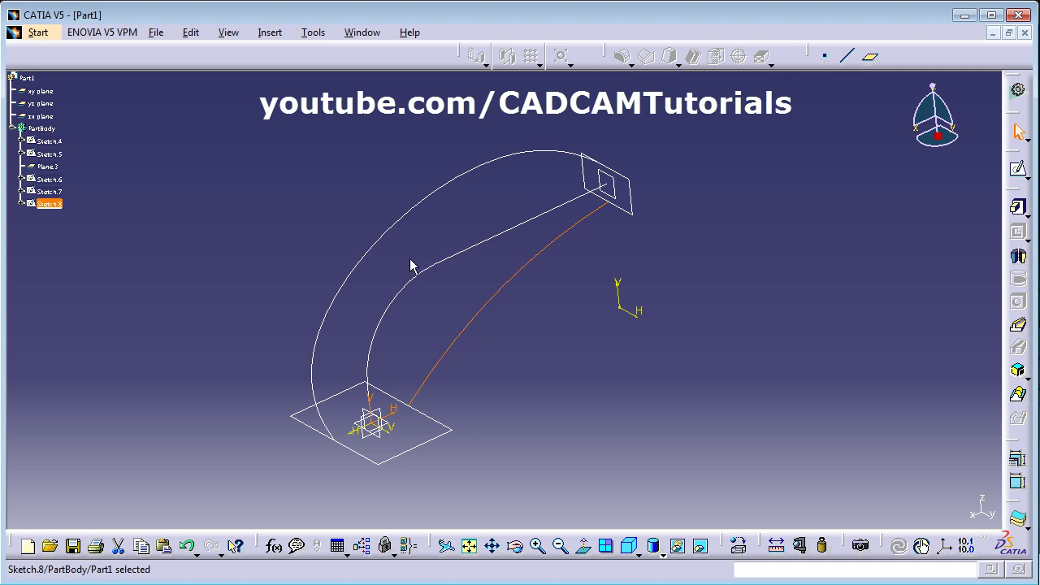
pyautogui.click(590, 337)
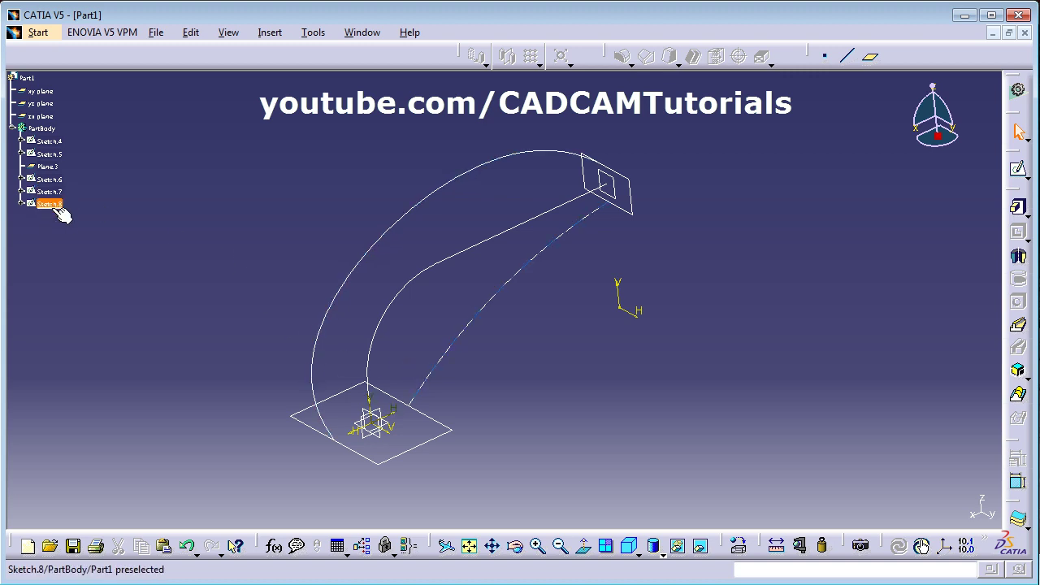
pyautogui.moveTo(611, 323); pyautogui.dragTo(612, 323, button='middle')
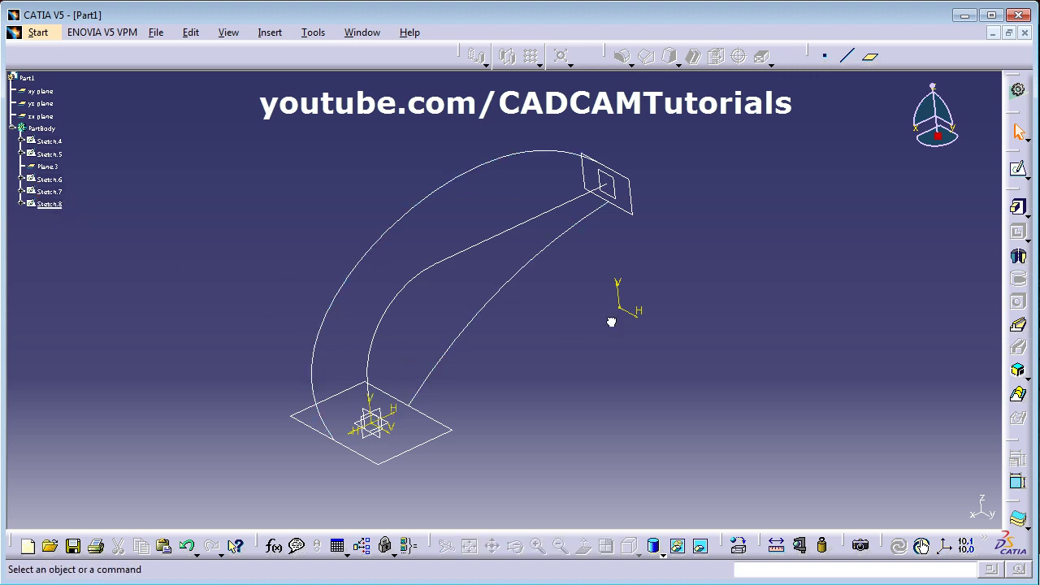
pyautogui.click(1019, 398)
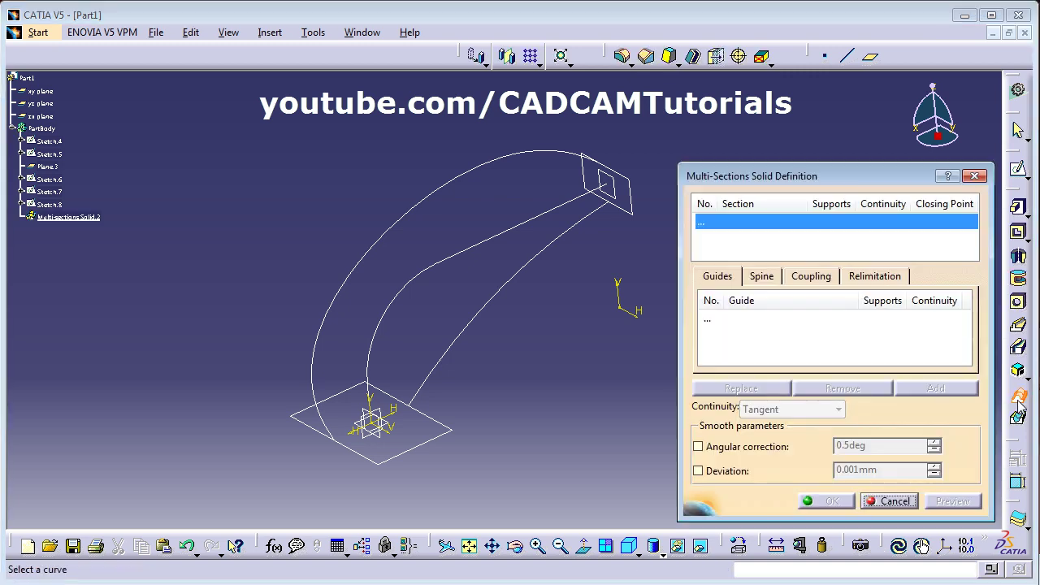
pyautogui.click(423, 445)
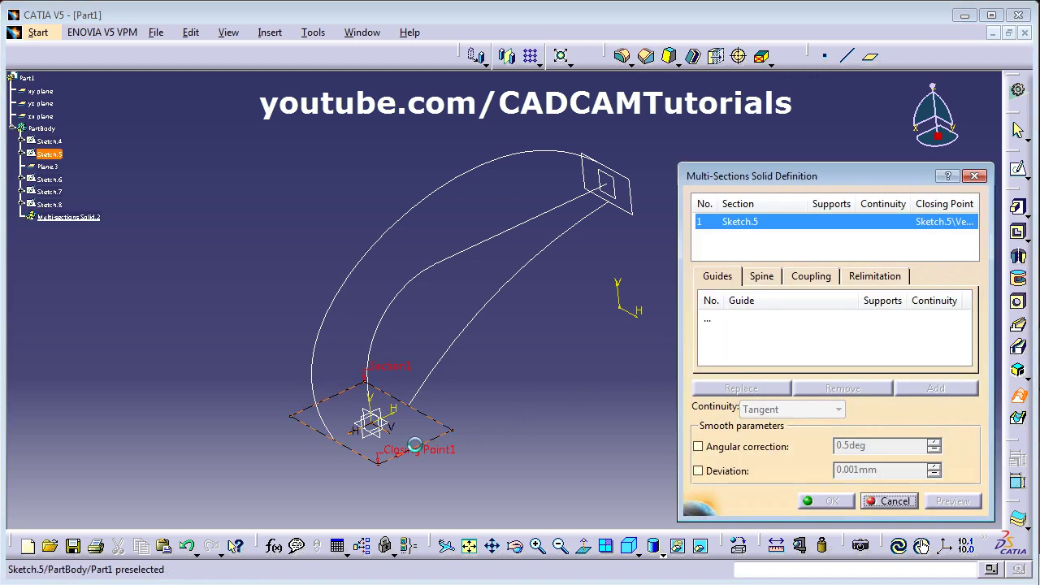
pyautogui.click(625, 214)
# - Replace the end section's closing point with the rectangle corner directly above it
pyautogui.moveTo(615, 265); pyautogui.dragTo(553, 285, button='middle')
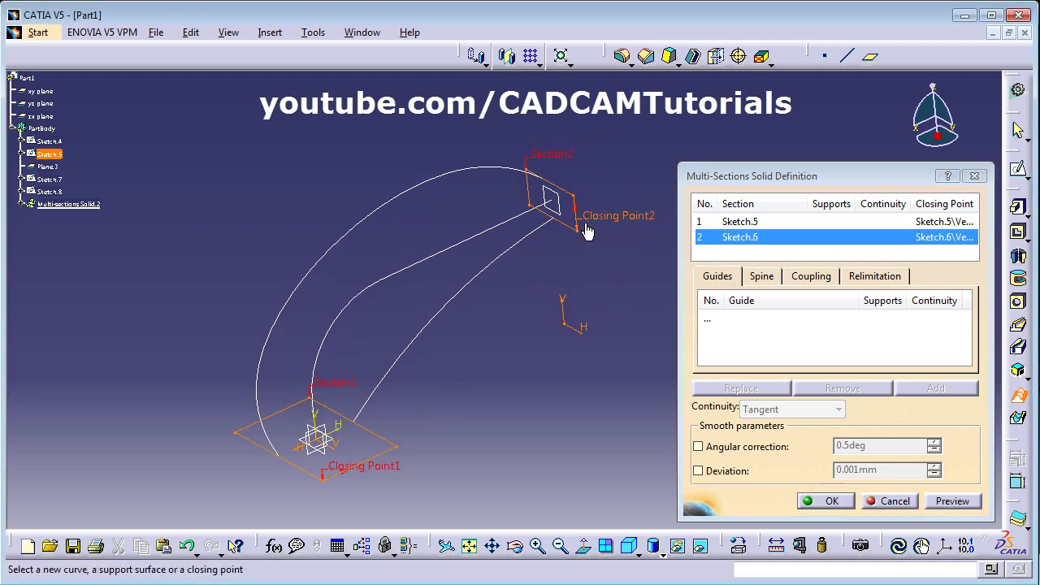
pyautogui.click(613, 217)
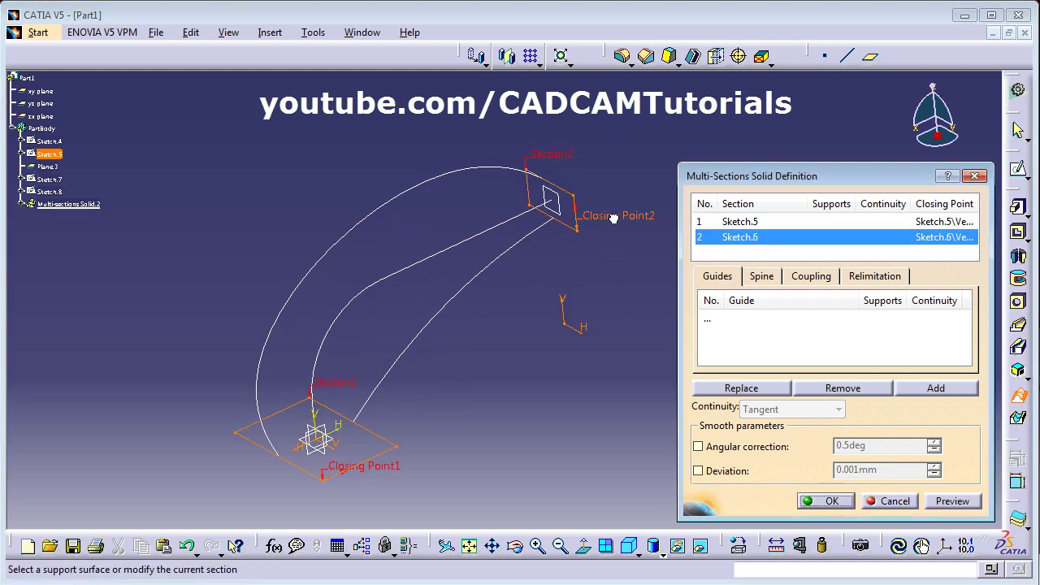
pyautogui.rightClick(614, 225)
pyautogui.click(653, 314)
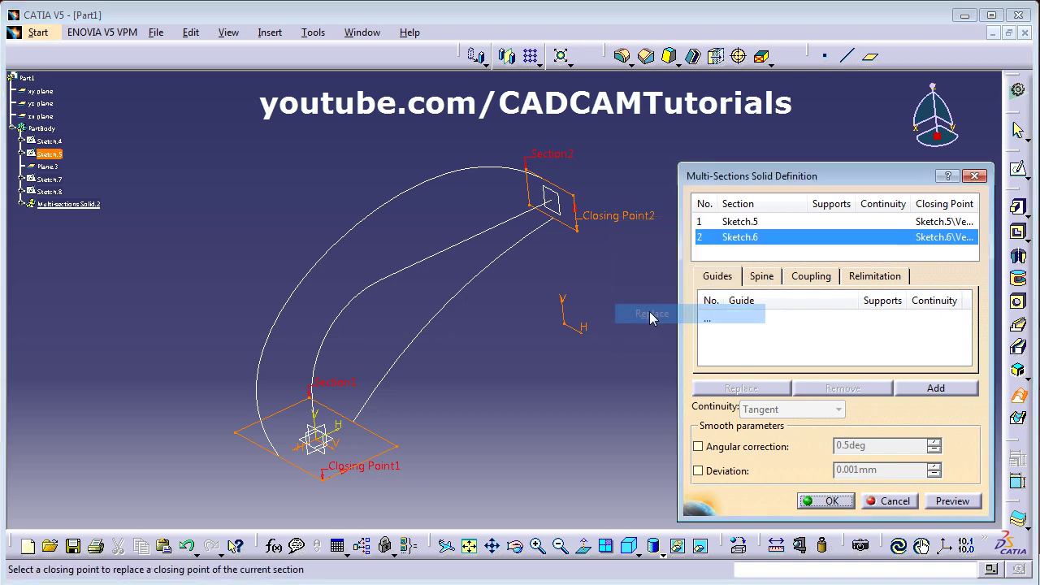
pyautogui.click(578, 201)
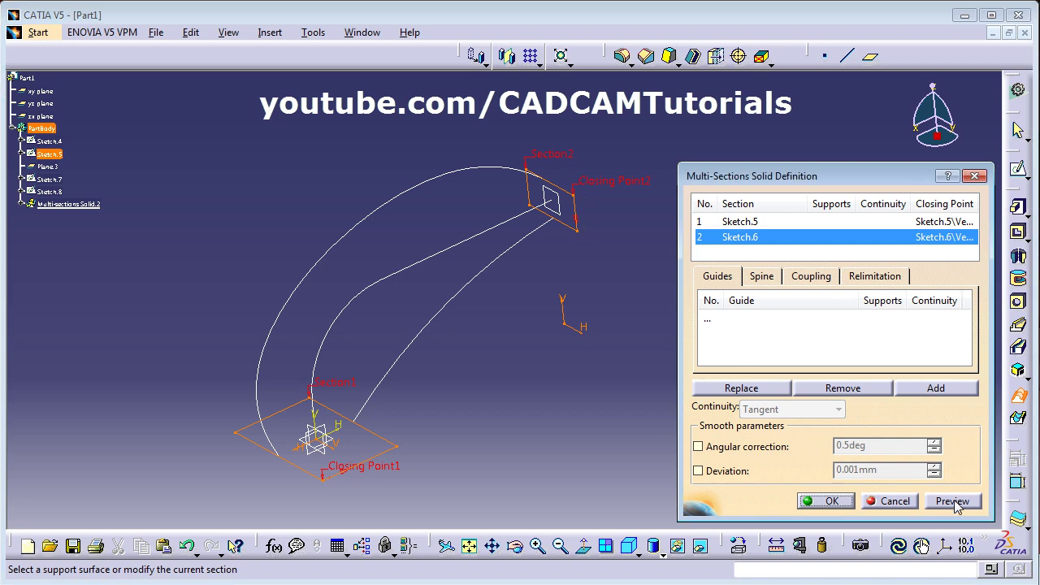
# - Preview the multi-sections solid without guides and compare its shape with the two splines
pyautogui.moveTo(483, 382); pyautogui.dragTo(504, 354, button='middle')
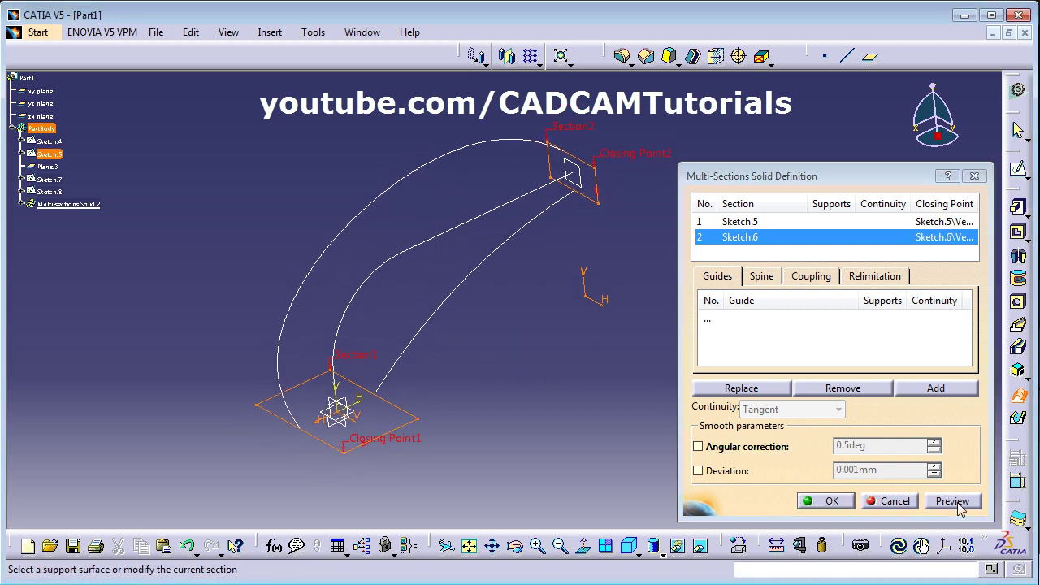
pyautogui.click(953, 501)
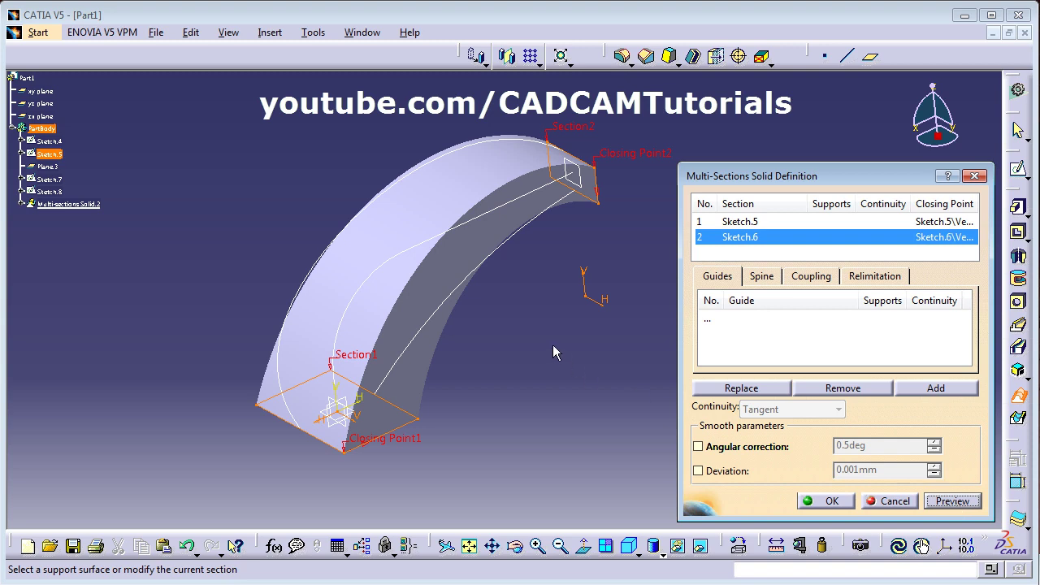
pyautogui.moveTo(553, 352); pyautogui.dragTo(493, 304, button='middle')
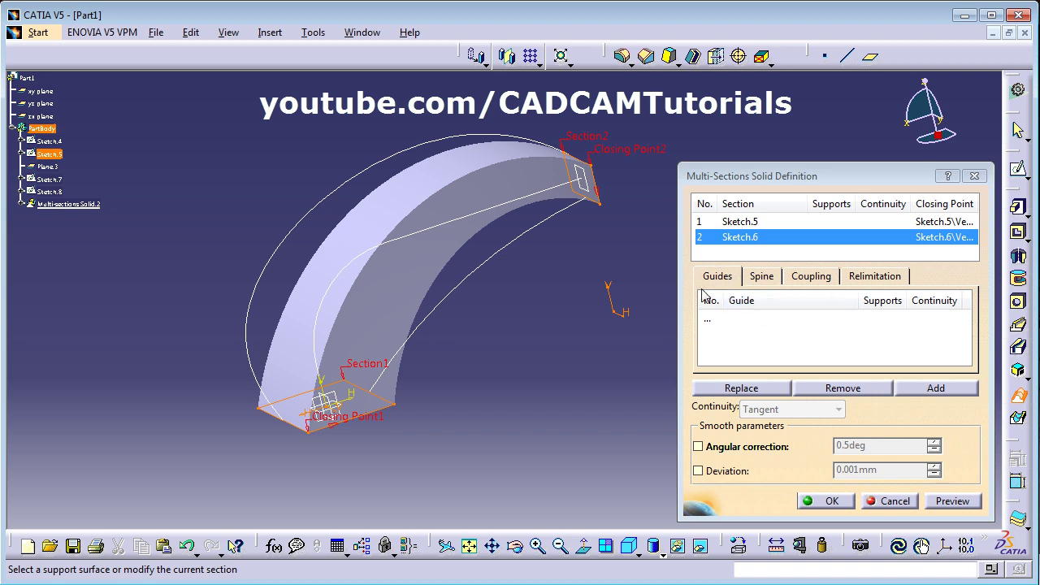
# - Add the upper and lower splines as guide curves of the multi-sections solid, preview it, and create the solid
pyautogui.click(759, 323)
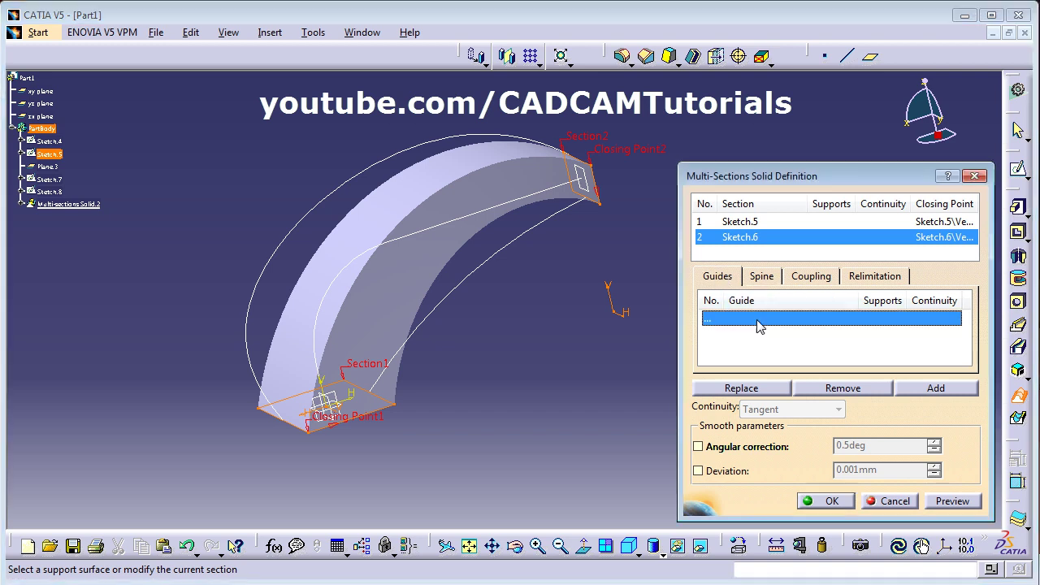
pyautogui.click(350, 189)
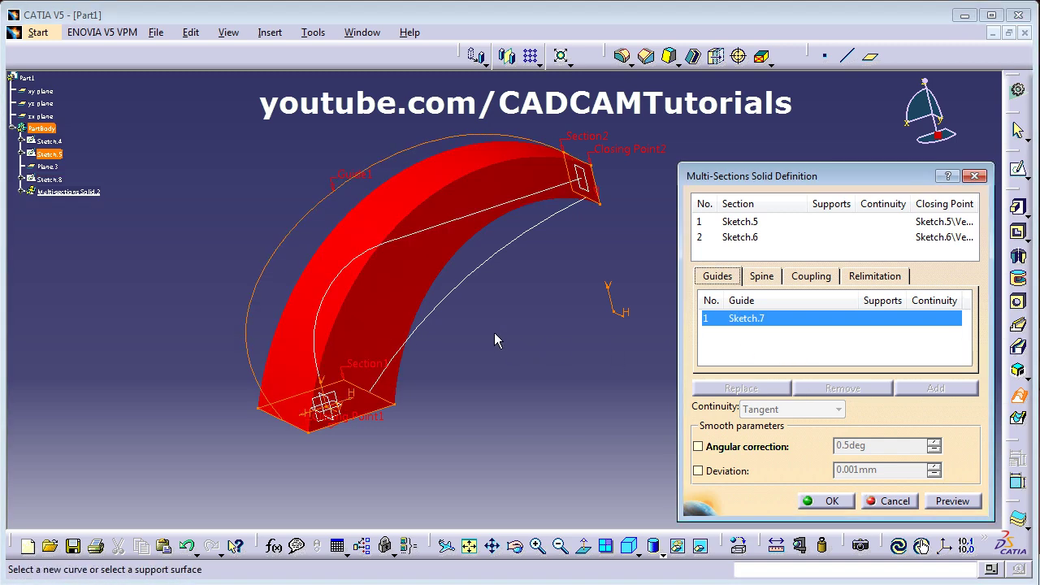
pyautogui.click(468, 280)
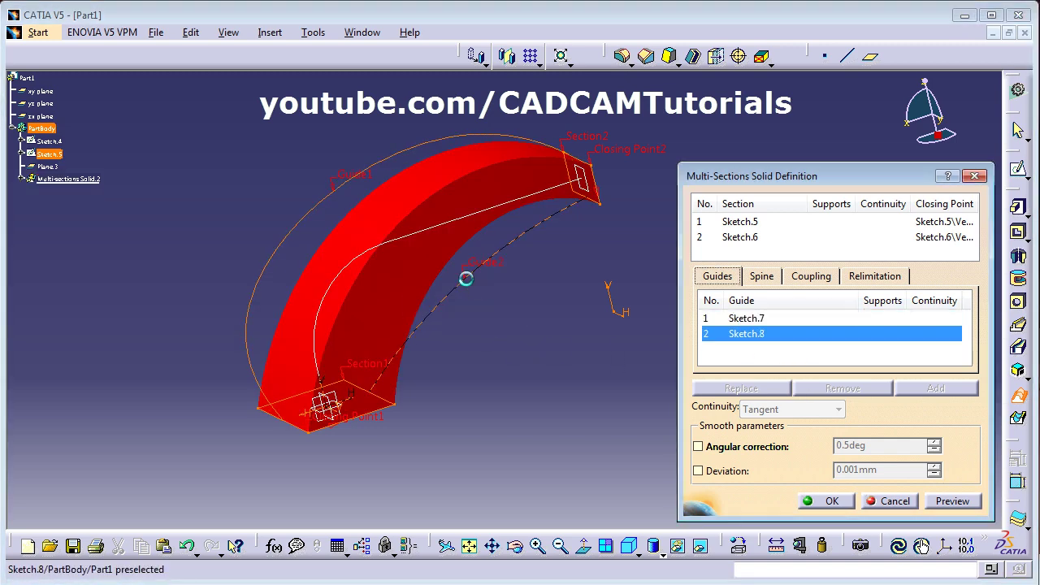
pyautogui.click(955, 502)
pyautogui.moveTo(626, 307); pyautogui.dragTo(309, 213, button='middle')
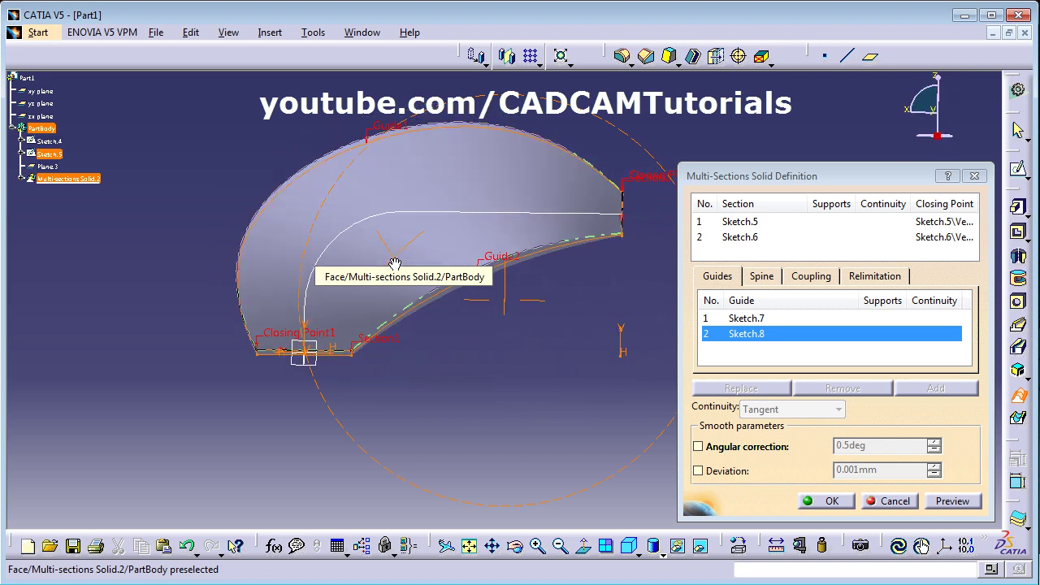
pyautogui.click(832, 501)
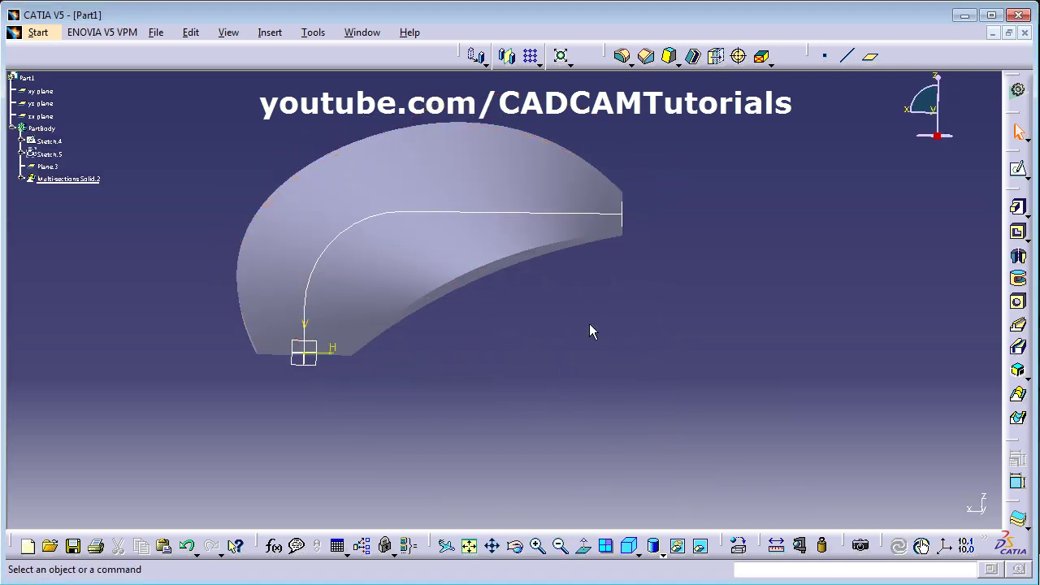
# - Open a sketch on the xy plane and switch the model display to wireframe
pyautogui.moveTo(590, 330); pyautogui.dragTo(485, 446, button='middle')
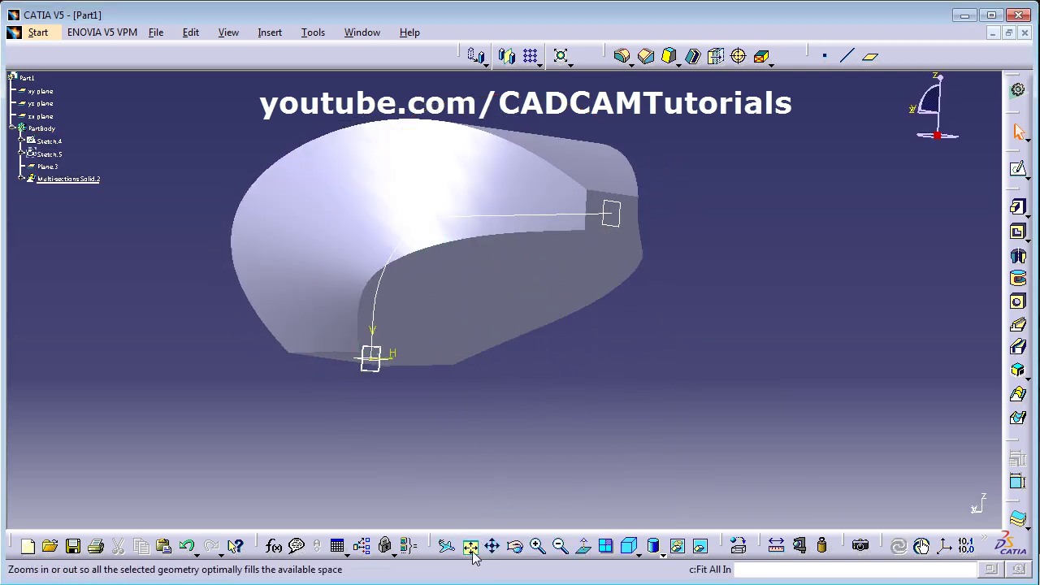
pyautogui.moveTo(442, 409); pyautogui.dragTo(520, 379, button='middle')
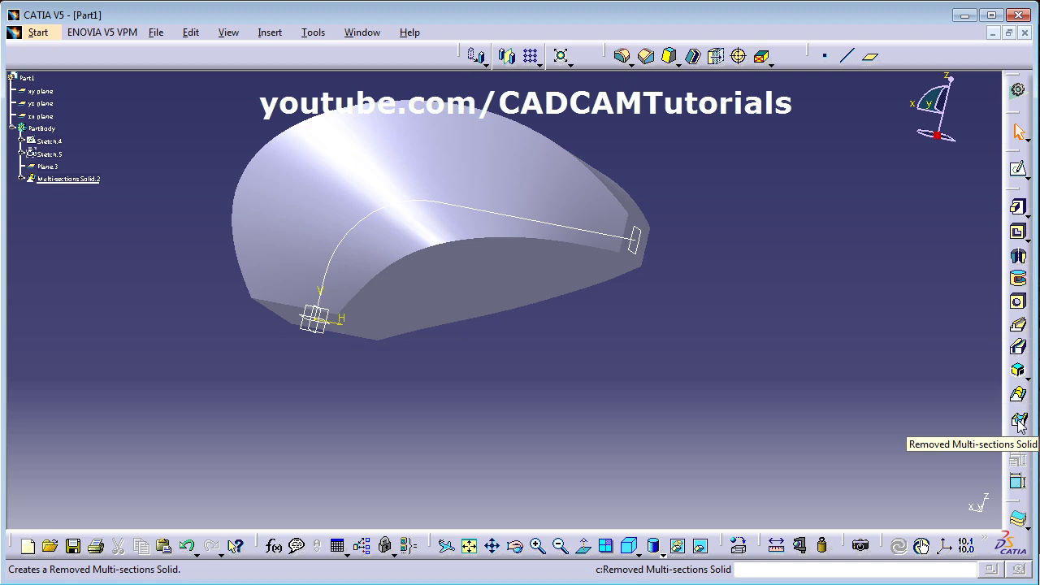
pyautogui.moveTo(392, 348)
pyautogui.mouseDown(button='middle')
pyautogui.moveTo(504, 329)
pyautogui.moveTo(569, 342)
pyautogui.mouseUp(button='middle')
pyautogui.moveTo(464, 263); pyautogui.dragTo(399, 263, button='middle')
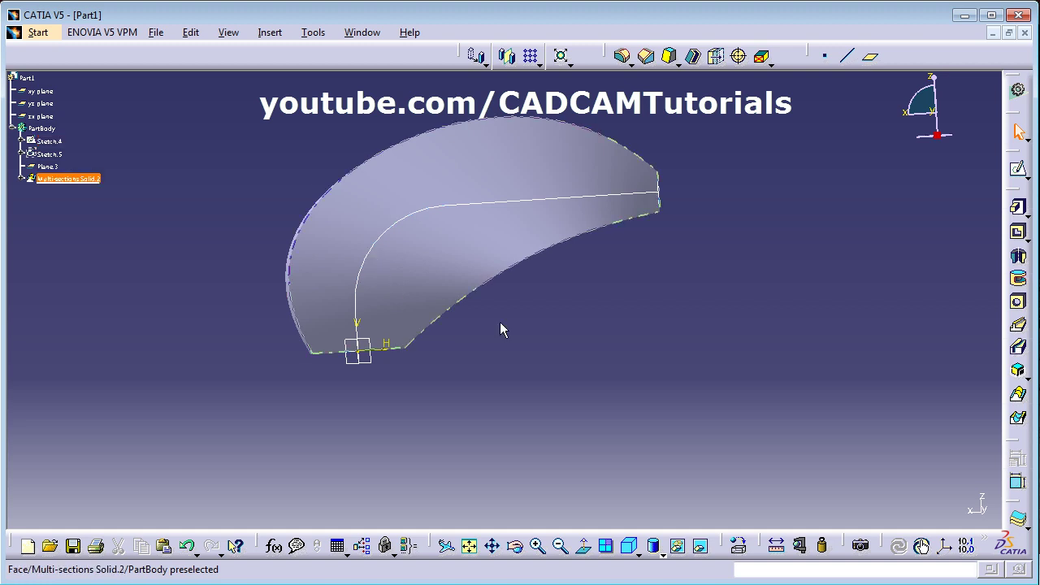
pyautogui.moveTo(522, 333)
pyautogui.mouseDown(button='middle')
pyautogui.moveTo(476, 283)
pyautogui.moveTo(450, 293)
pyautogui.moveTo(509, 248)
pyautogui.mouseUp(button='middle')
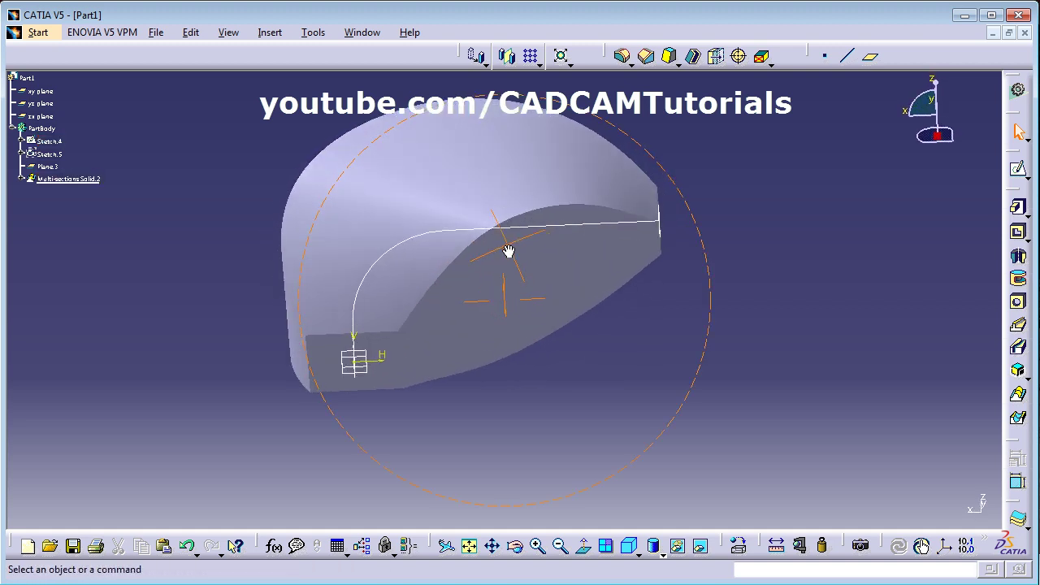
pyautogui.click(367, 366)
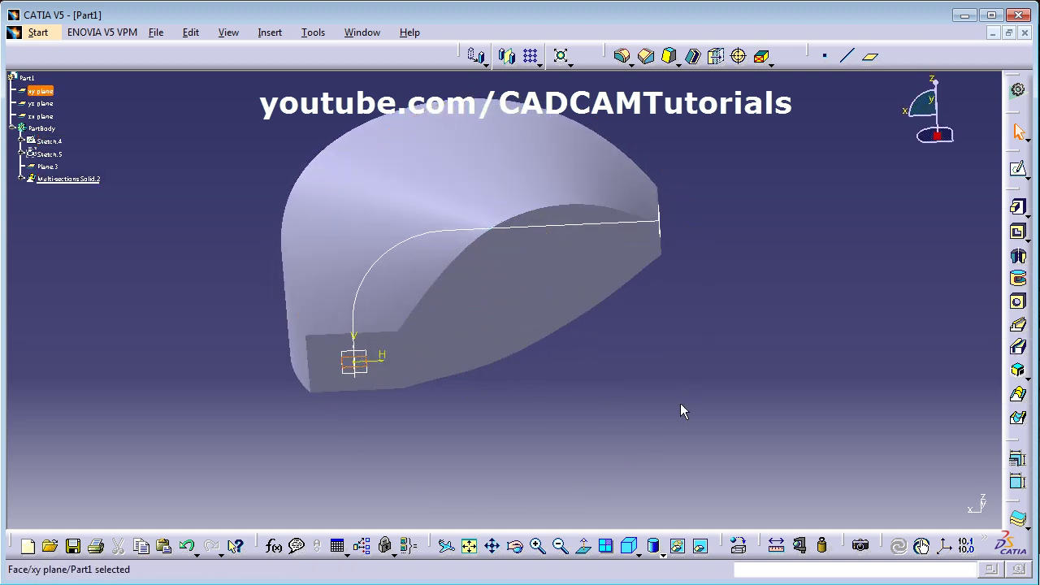
pyautogui.click(1018, 169)
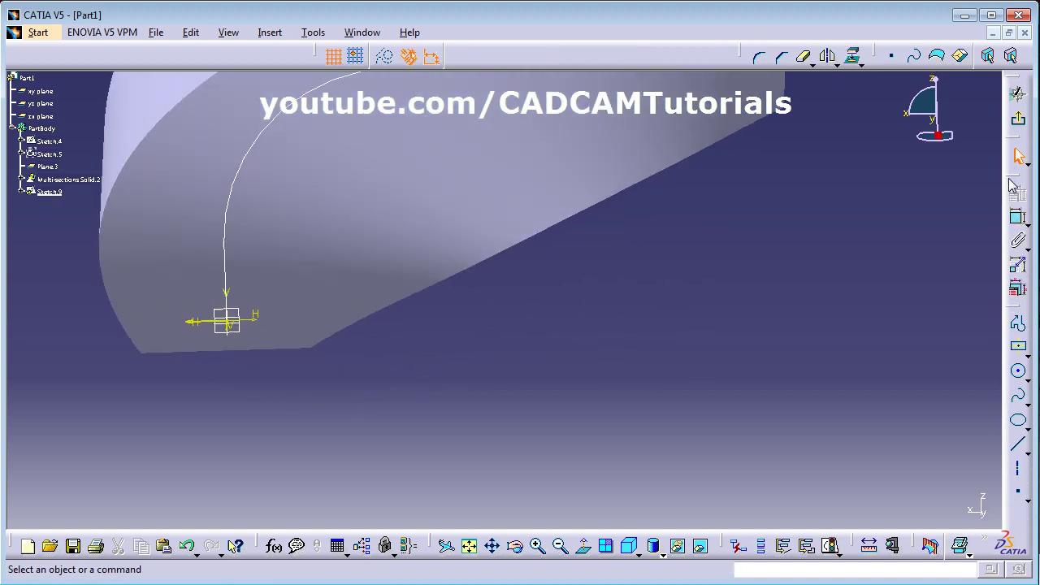
pyautogui.moveTo(756, 290); pyautogui.dragTo(475, 351, button='middle')
pyautogui.moveTo(358, 259); pyautogui.dragTo(352, 260, button='middle')
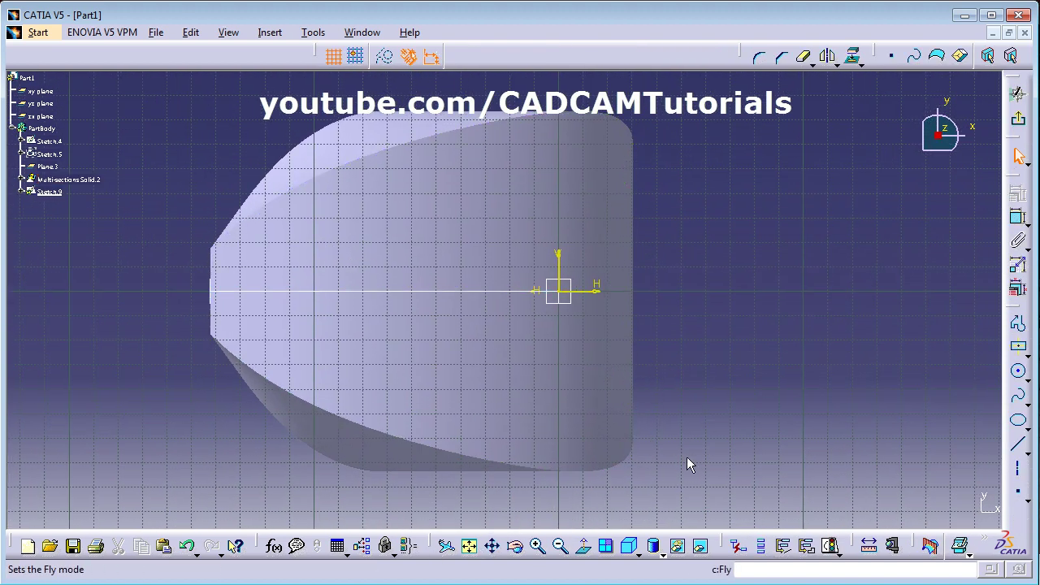
pyautogui.click(663, 555)
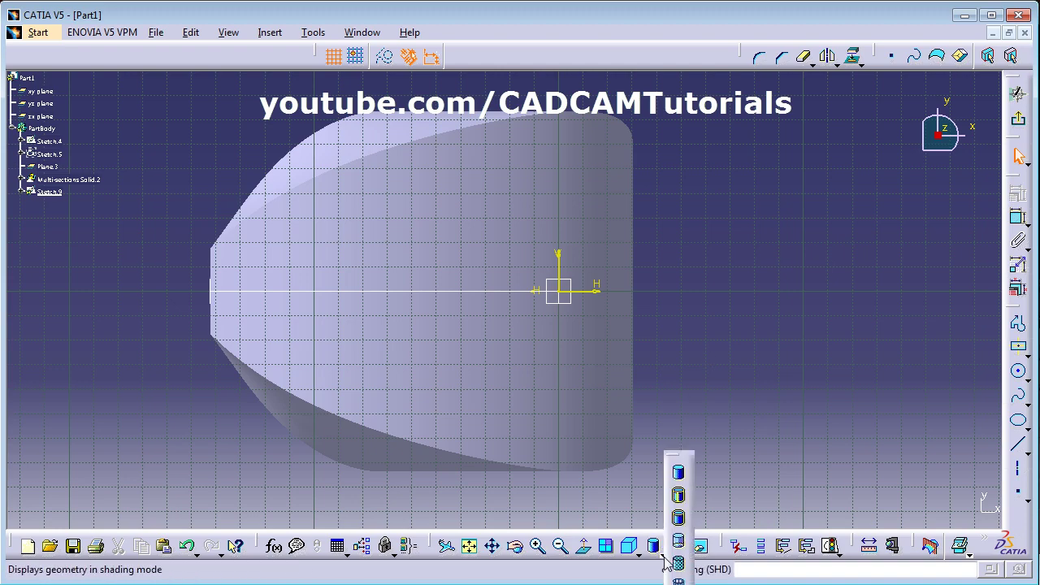
pyautogui.click(678, 563)
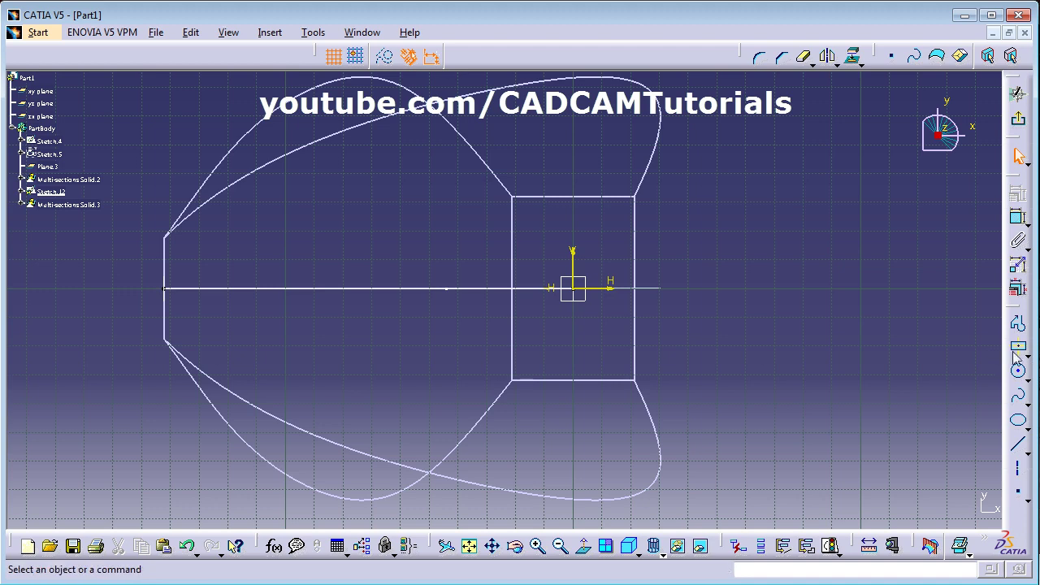
# - Sketch a rectangle centred on the origin inside the solid's base rectangle, and exit the sketch
pyautogui.click(1015, 349)
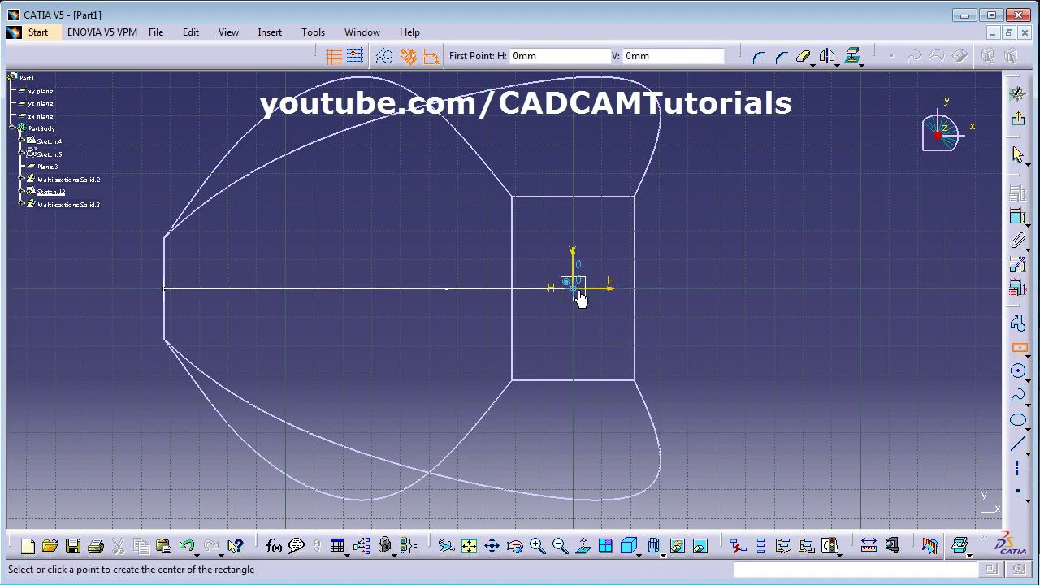
pyautogui.click(575, 291)
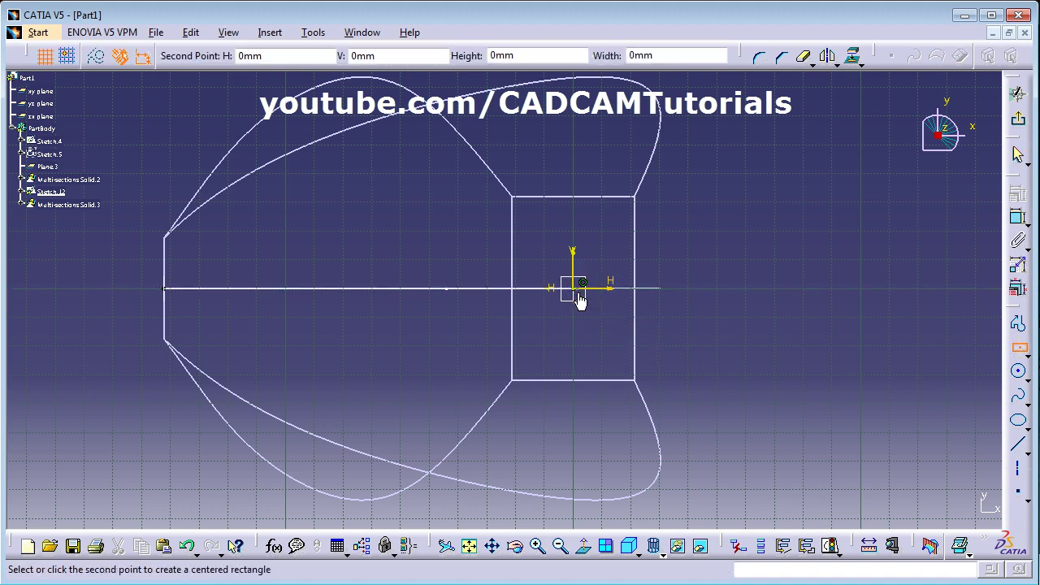
pyautogui.click(623, 359)
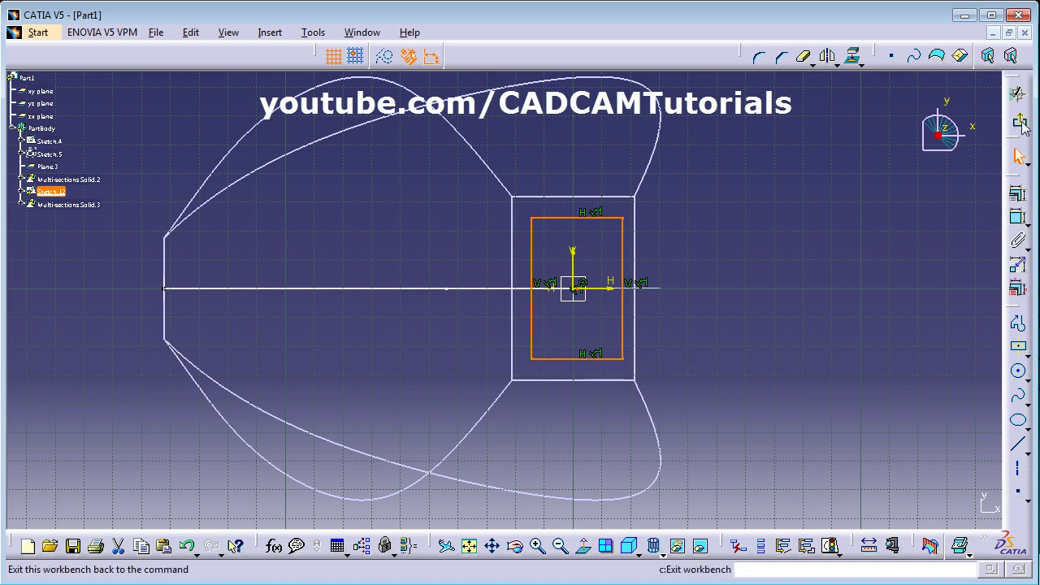
pyautogui.click(1019, 121)
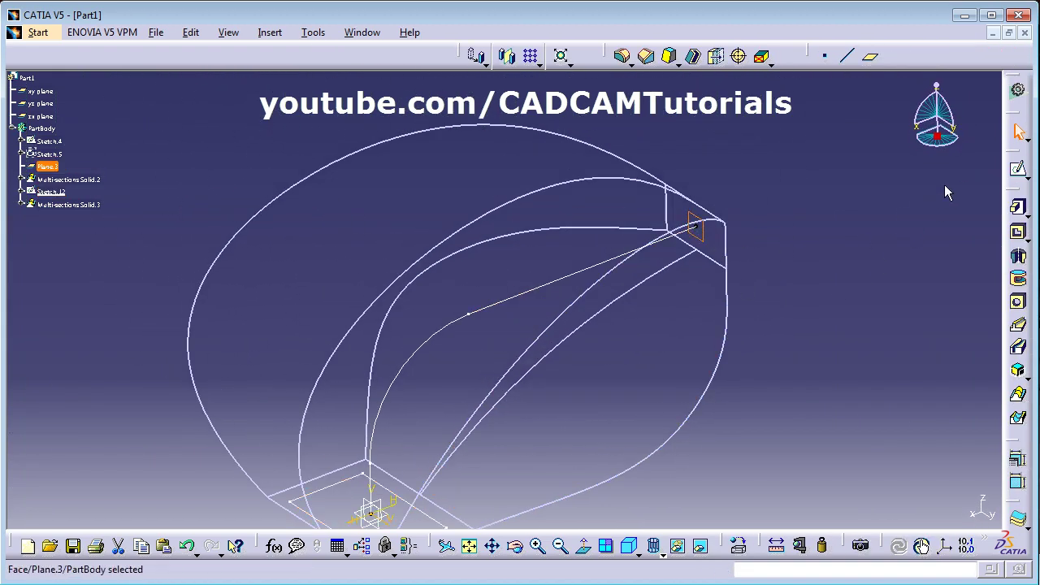
# - On the plane at the solid's small end, sketch a centred rectangle about 24 mm wide and 13 mm high just above the end section
pyautogui.click(1017, 172)
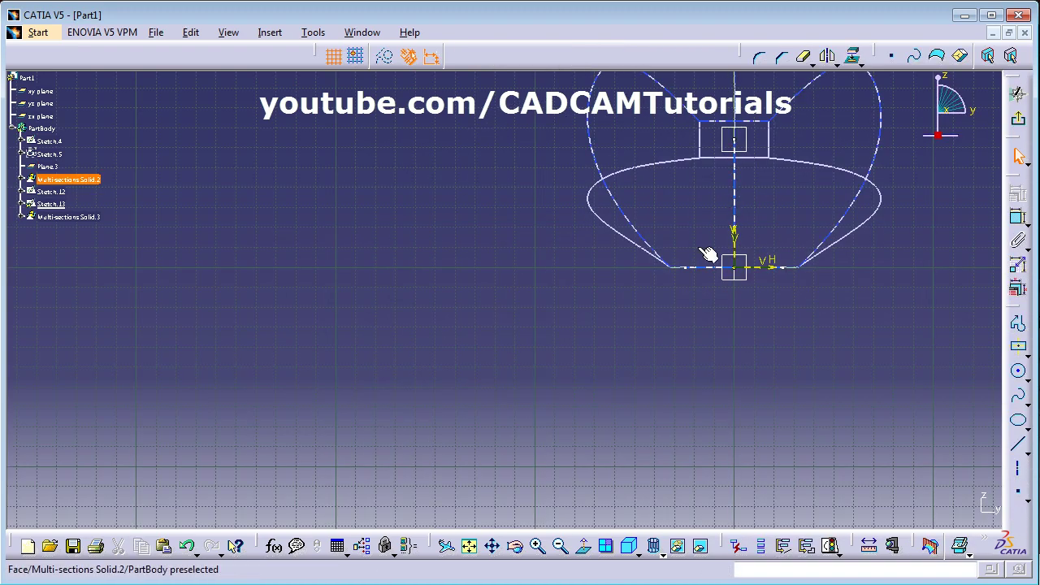
pyautogui.scroll(5, 599, 334)
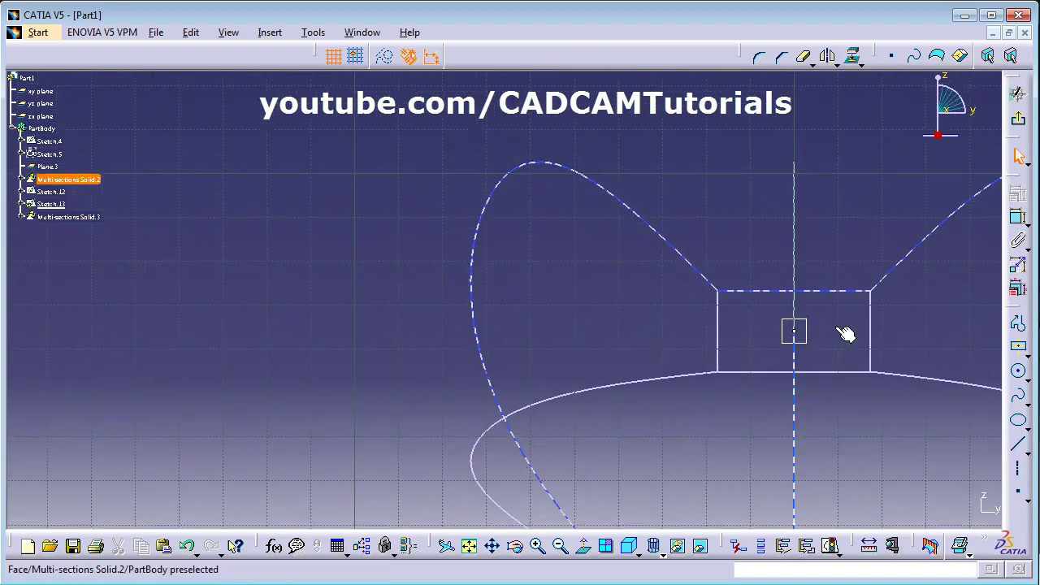
pyautogui.moveTo(569, 469); pyautogui.dragTo(560, 335, button='middle')
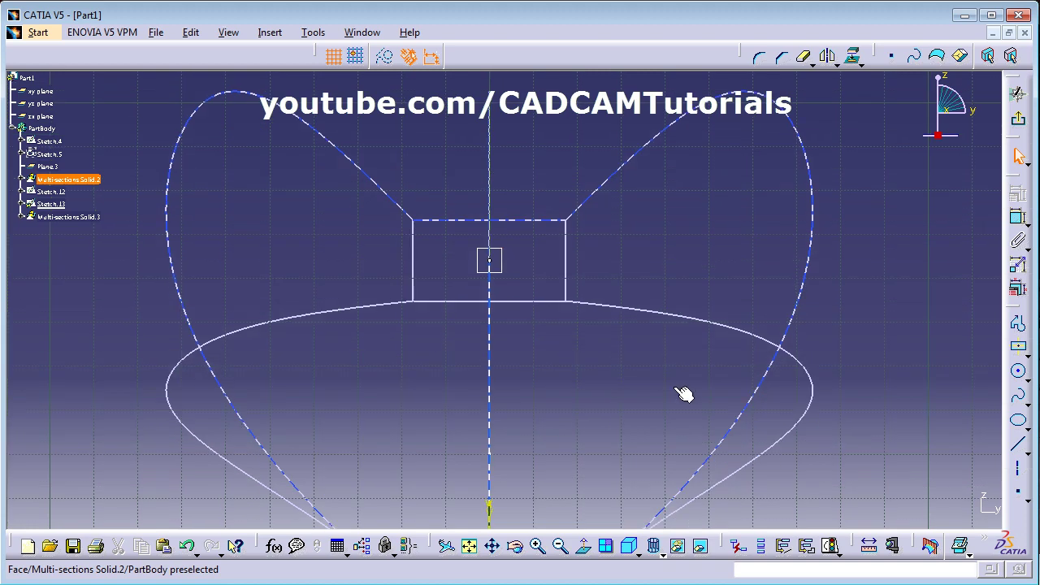
pyautogui.click(1019, 349)
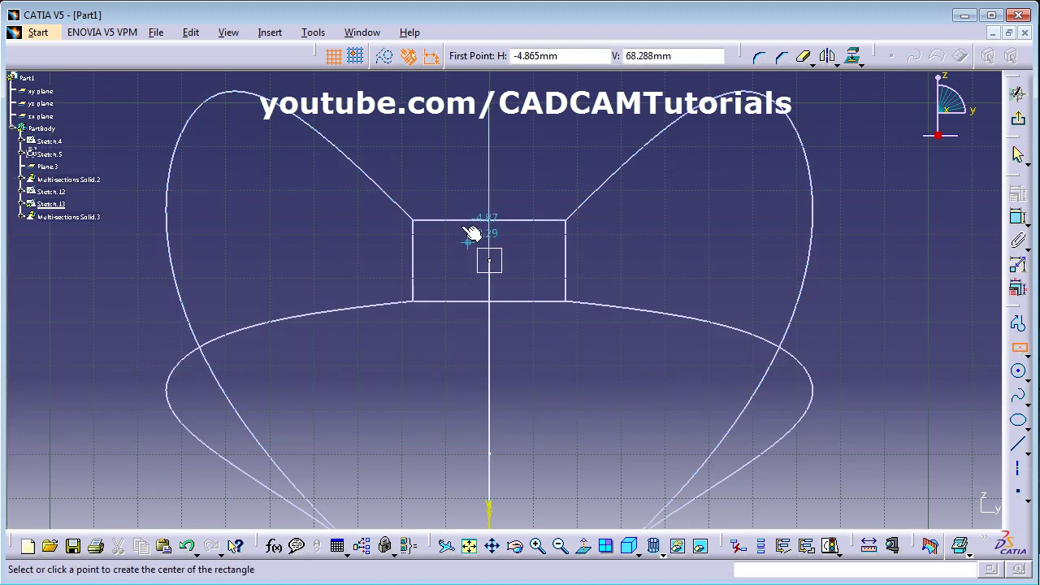
pyautogui.click(490, 176)
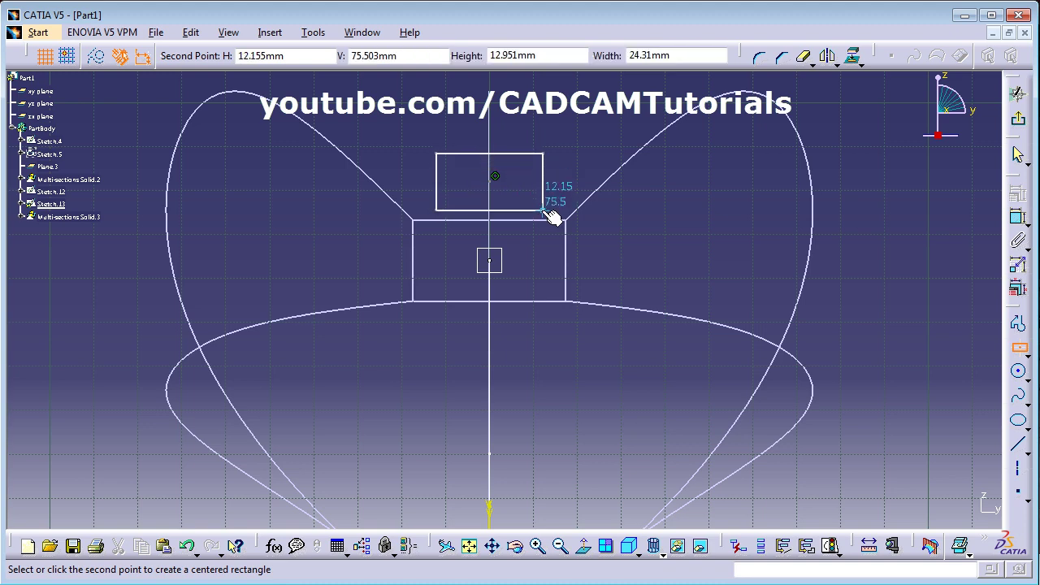
pyautogui.click(544, 211)
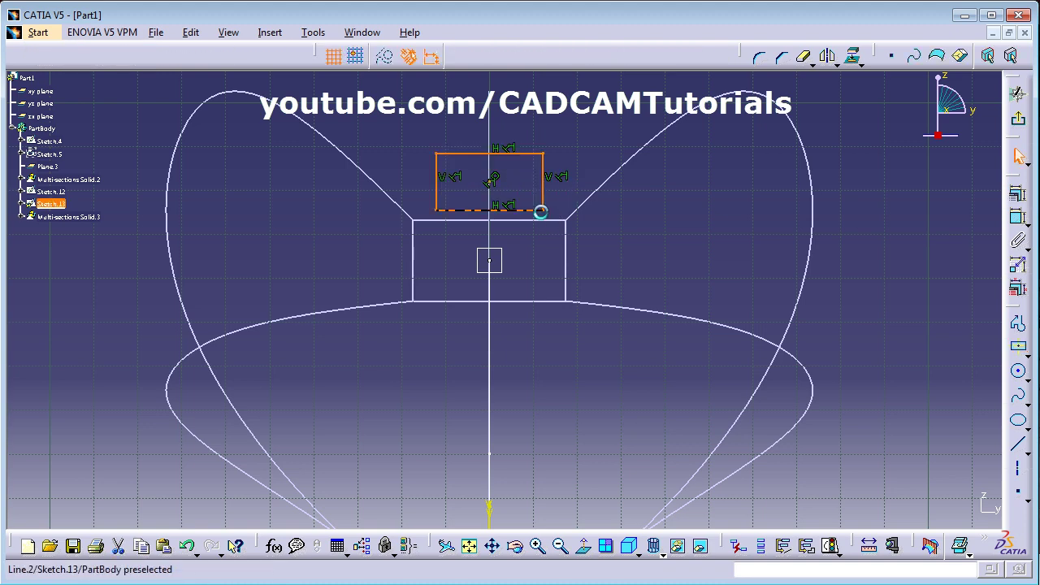
pyautogui.click(943, 261)
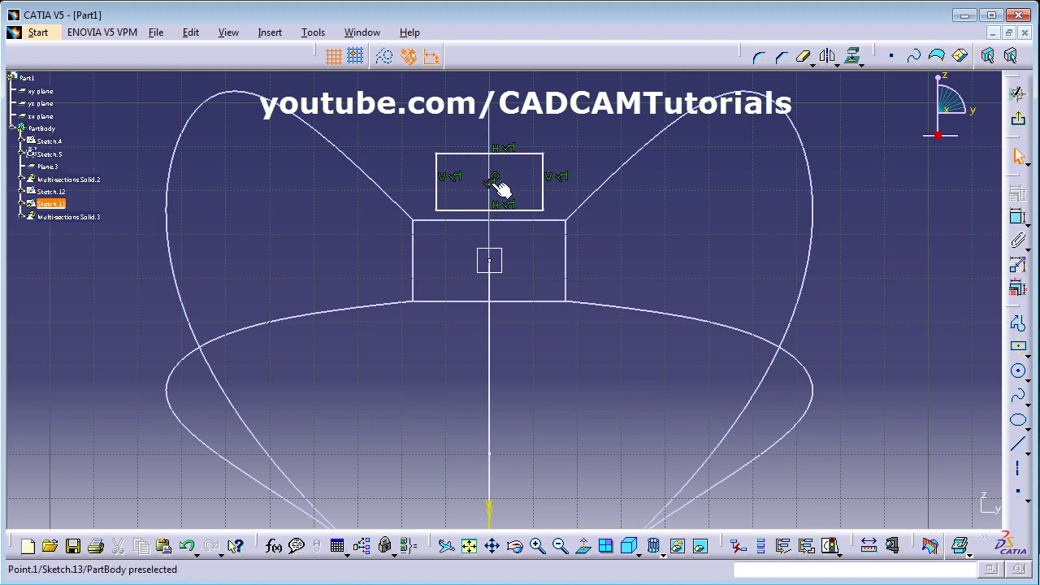
# - Make the rectangle's centre coincident with the centre curve's end point, shrink the rectangle to fit inside the end section, and exit the sketch
pyautogui.click(490, 261)
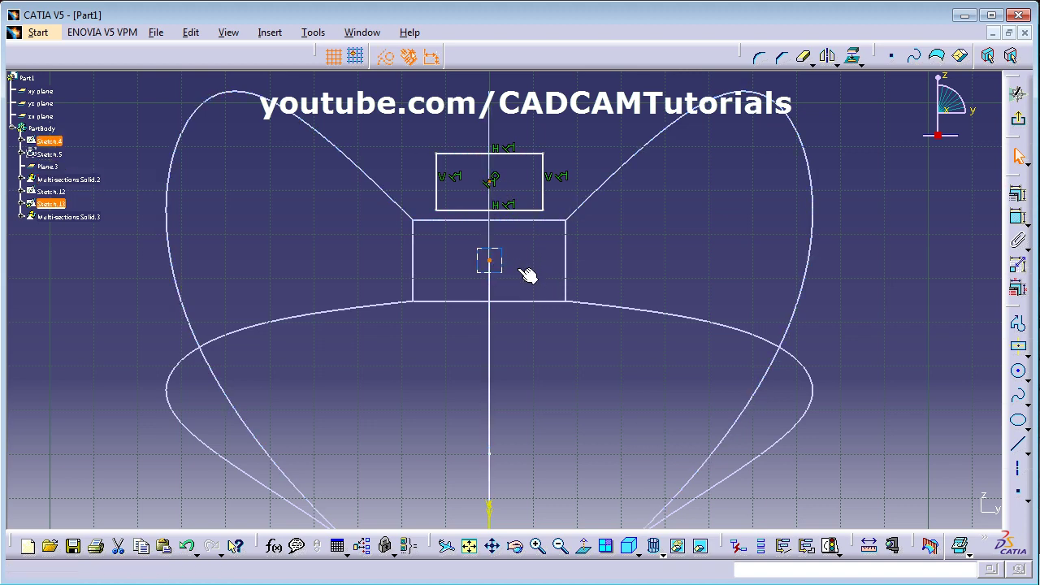
pyautogui.click(1018, 193)
pyautogui.click(809, 243)
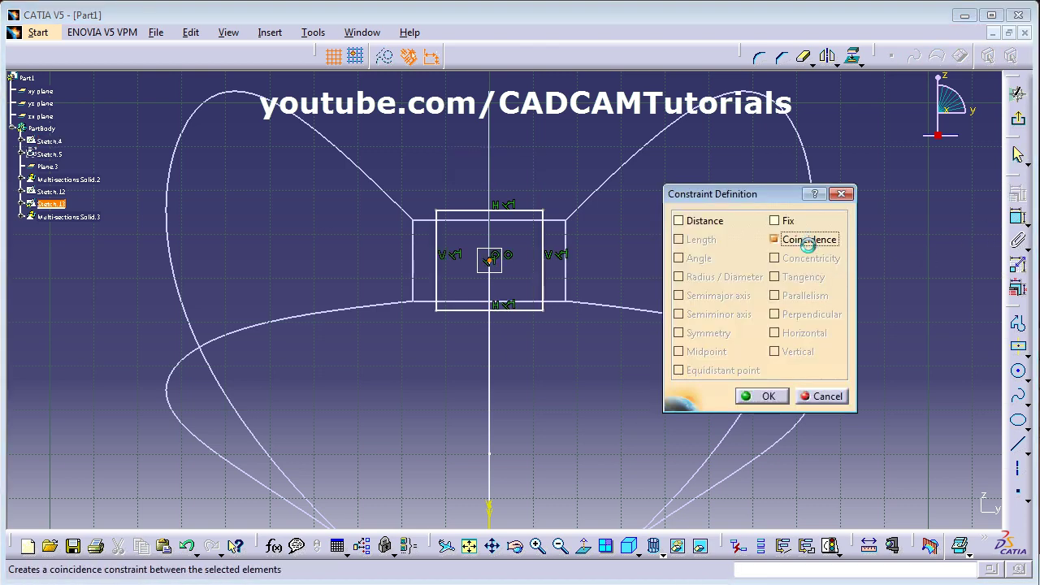
pyautogui.click(767, 396)
pyautogui.moveTo(529, 309); pyautogui.dragTo(528, 296)
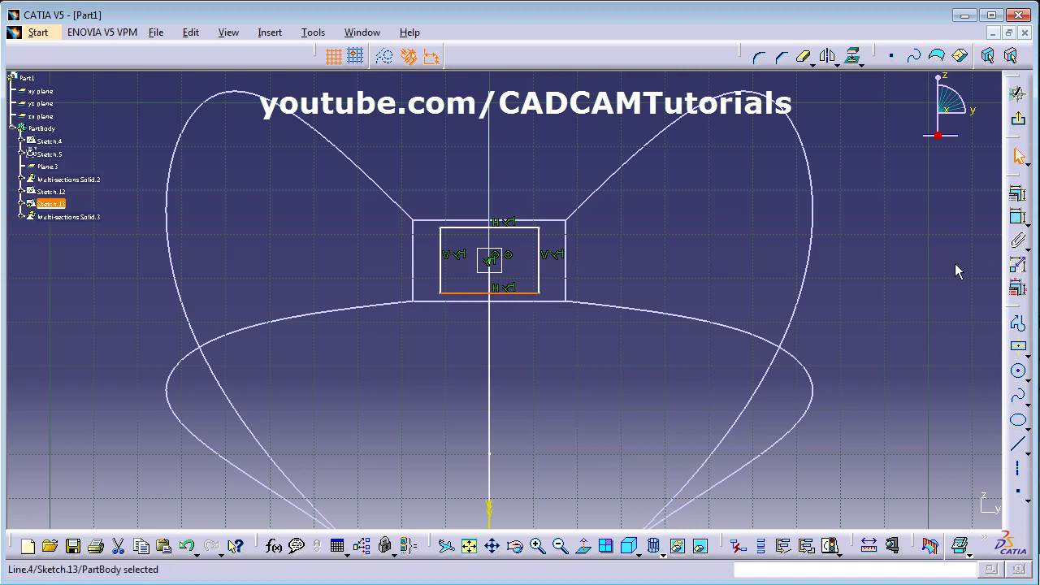
pyautogui.click(1018, 118)
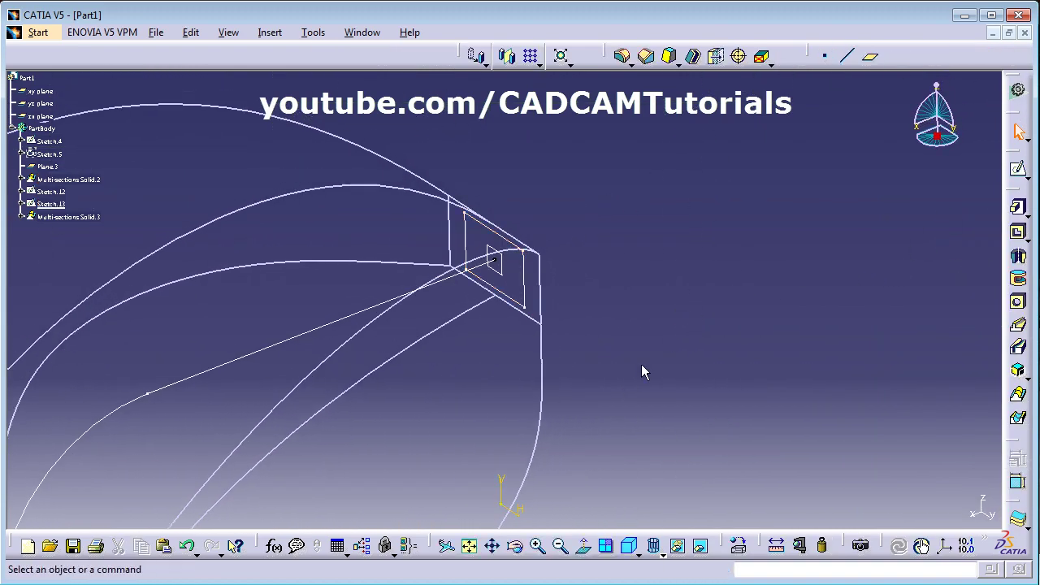
# - Start a removed multi-sections solid with the inner base rectangle as the first section and the inner end rectangle as the second
pyautogui.moveTo(641, 364); pyautogui.dragTo(797, 248, button='middle')
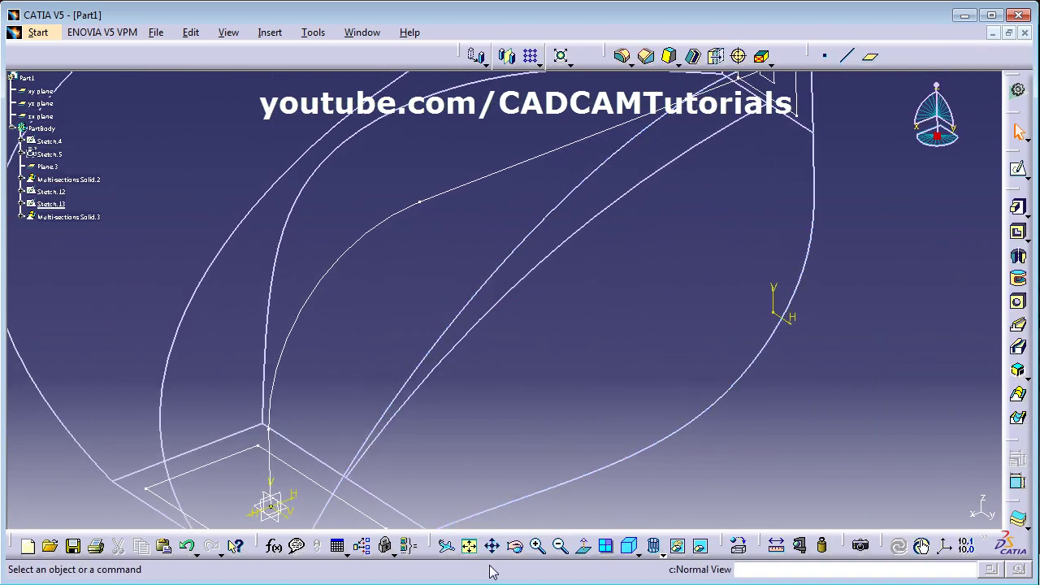
pyautogui.click(470, 551)
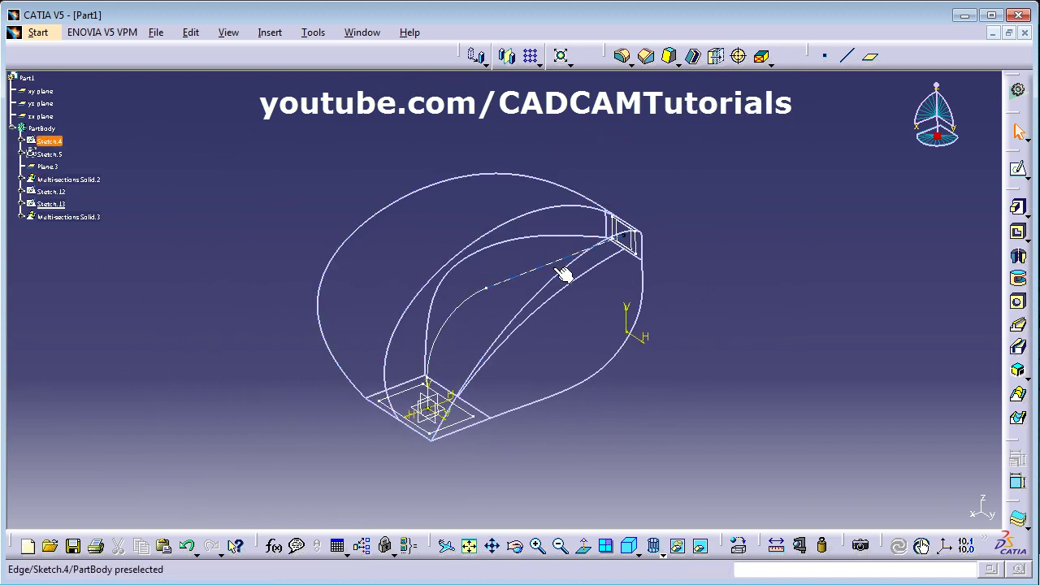
pyautogui.click(1018, 420)
pyautogui.click(465, 424)
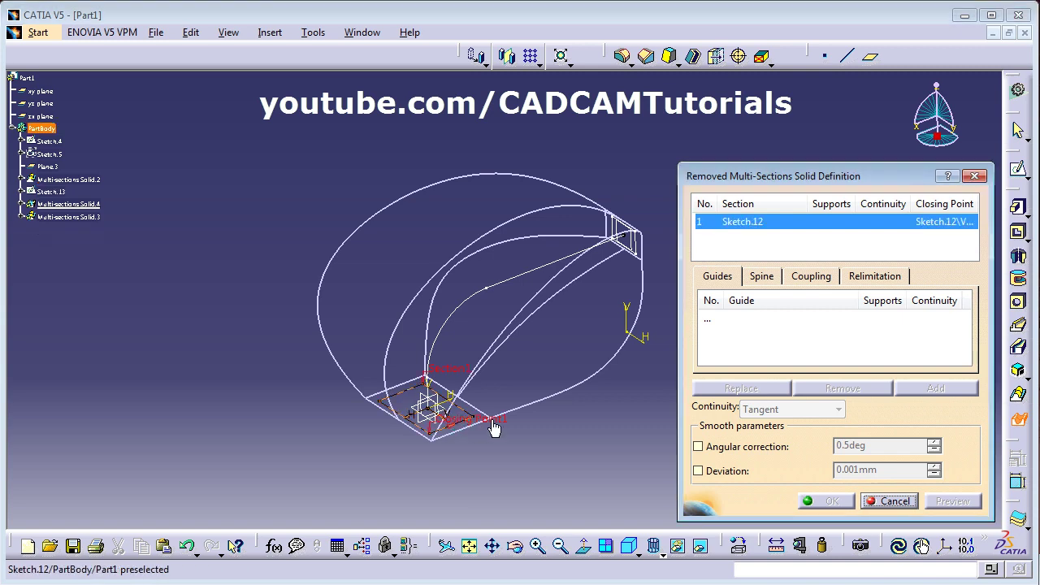
pyautogui.click(638, 254)
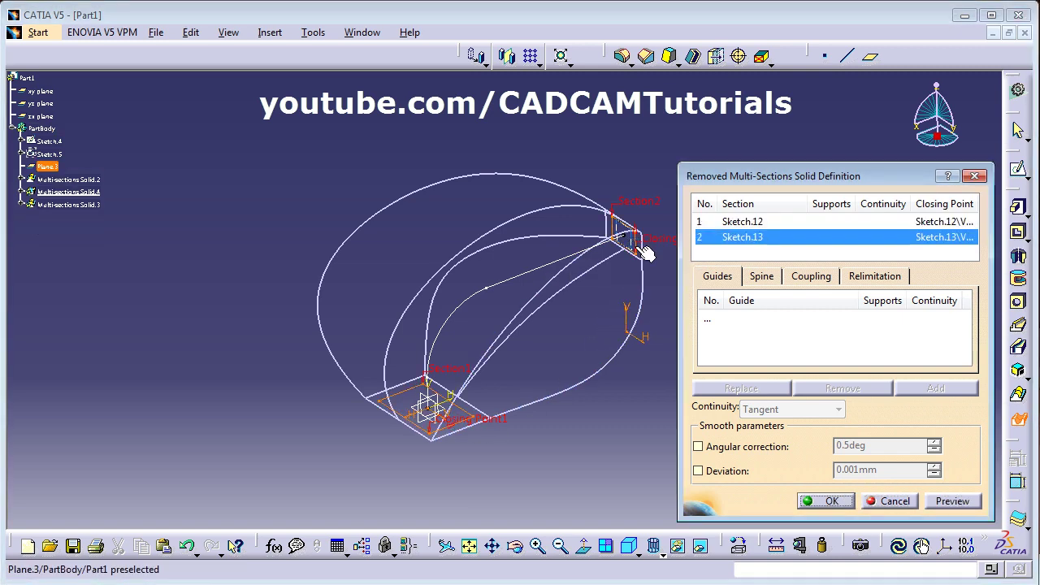
pyautogui.moveTo(627, 323); pyautogui.dragTo(465, 326, button='middle')
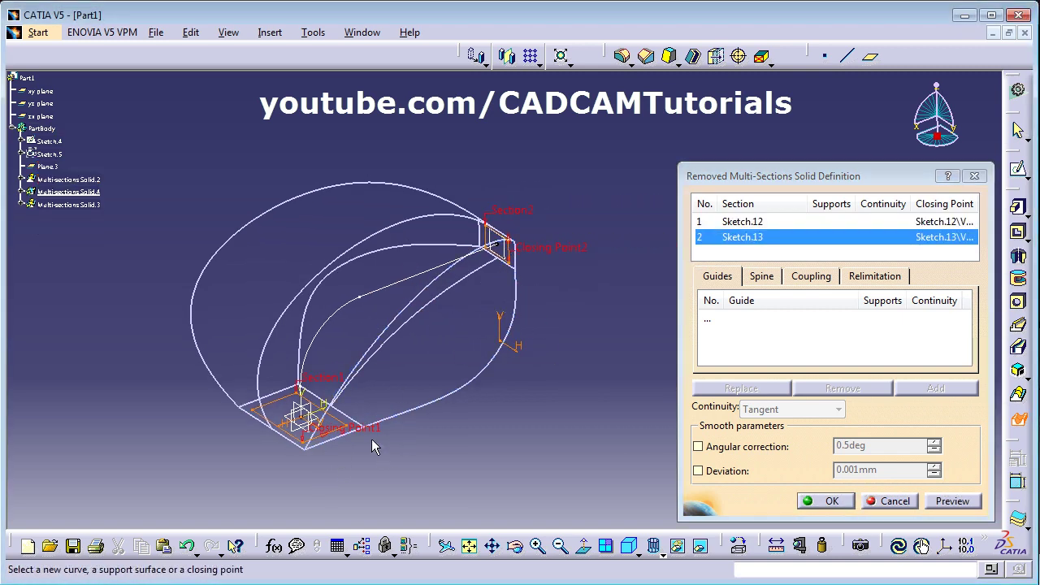
pyautogui.moveTo(326, 449); pyautogui.dragTo(390, 418, button='middle')
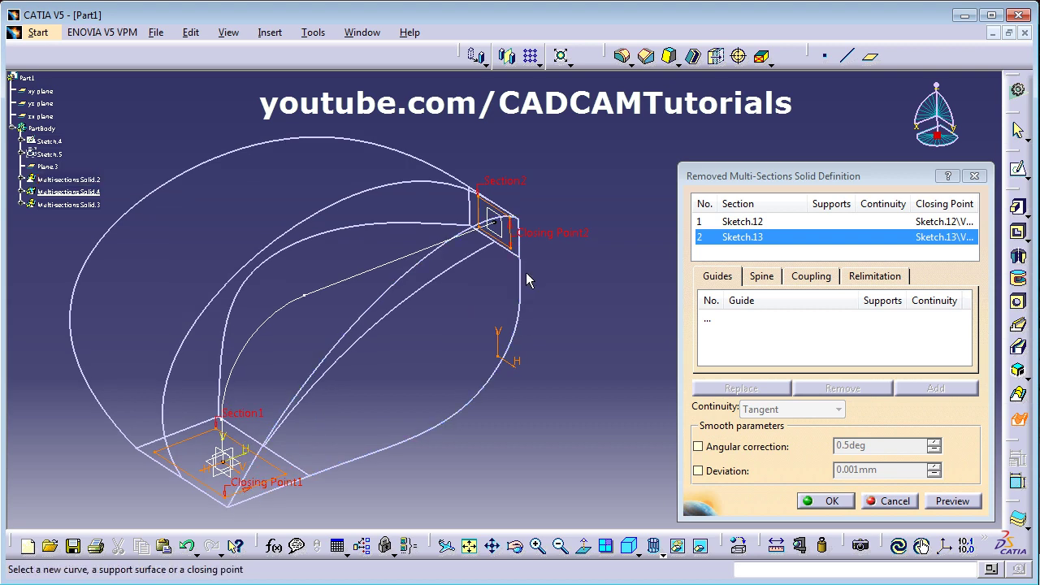
# - Replace the closing point of the second section with the upper corner of the inner end rectangle, directly above the current one
pyautogui.moveTo(517, 239); pyautogui.dragTo(562, 299, button='middle')
pyautogui.rightClick(562, 298)
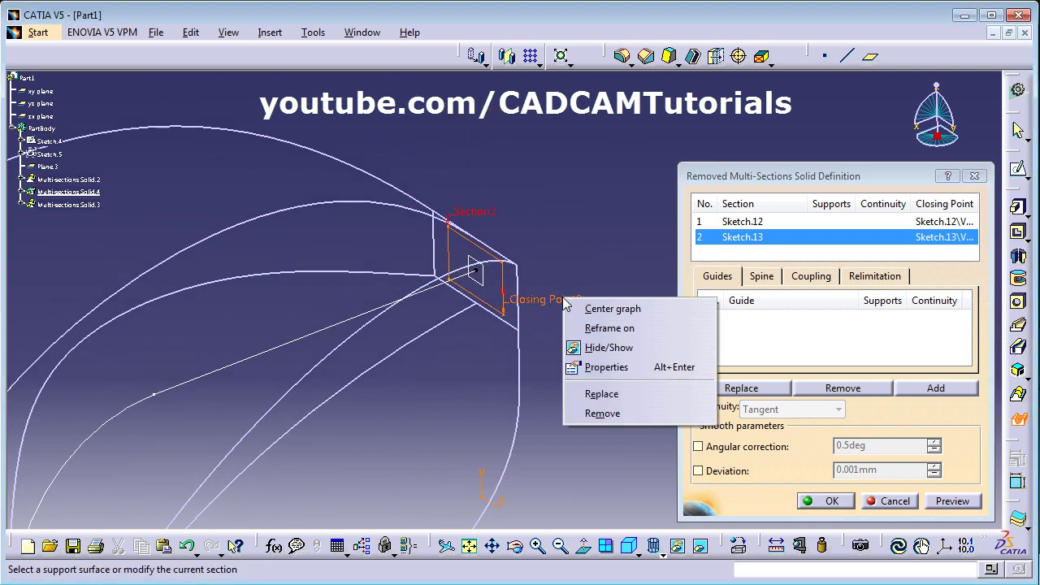
pyautogui.click(611, 395)
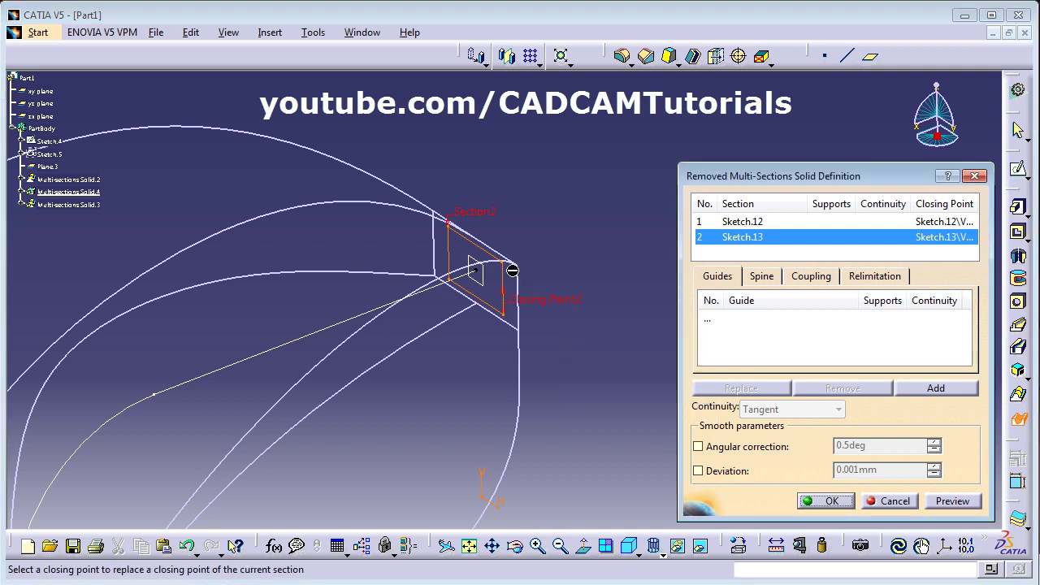
pyautogui.moveTo(512, 270); pyautogui.dragTo(502, 166, button='middle')
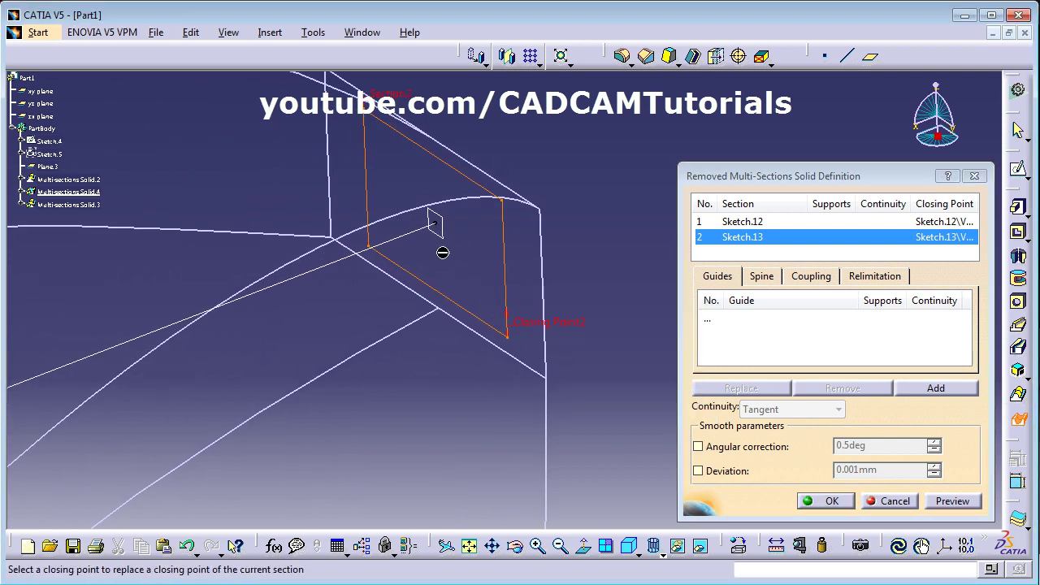
pyautogui.moveTo(442, 252); pyautogui.dragTo(476, 198, button='middle')
pyautogui.click(486, 189)
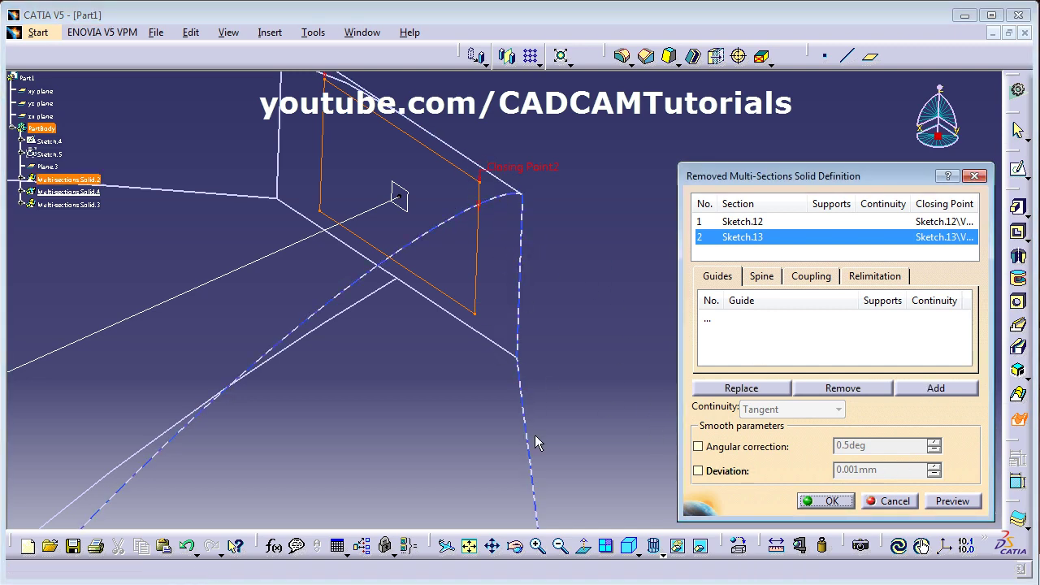
# - Use the centre curve Sketch.4 as the spine, preview the removed multi-sections solid, and accept it
pyautogui.click(469, 546)
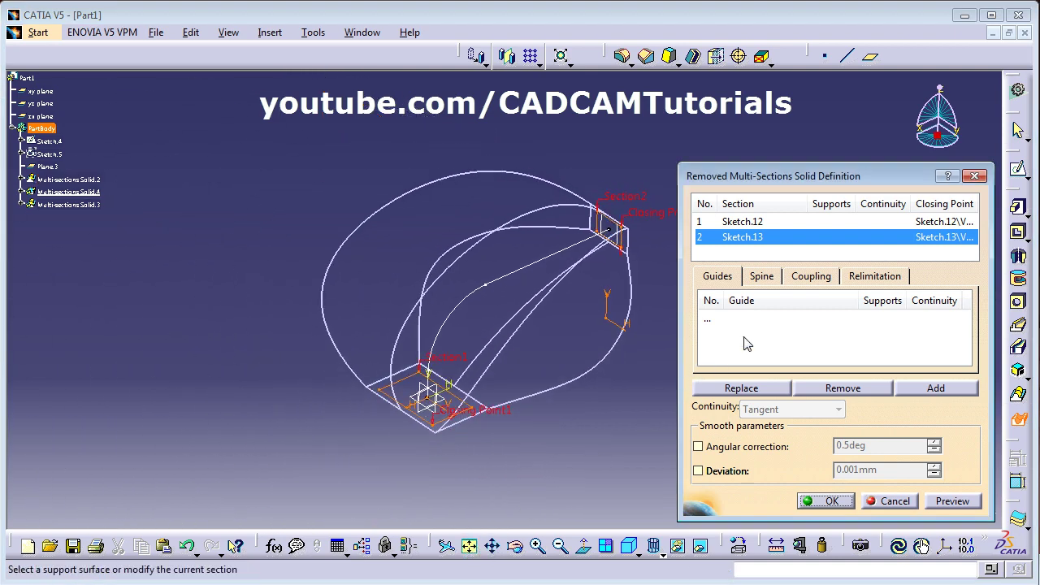
pyautogui.click(764, 277)
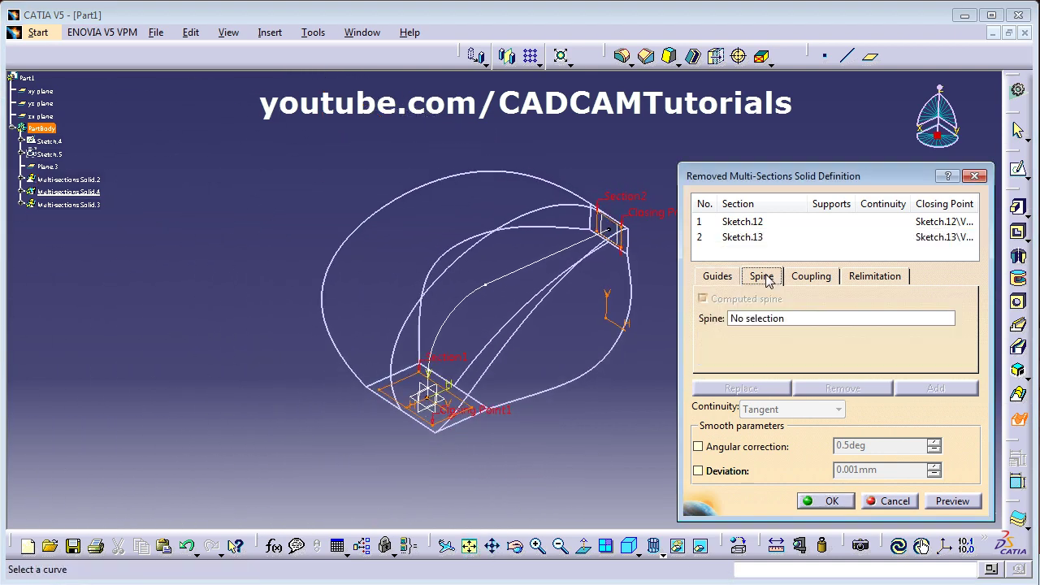
pyautogui.click(478, 299)
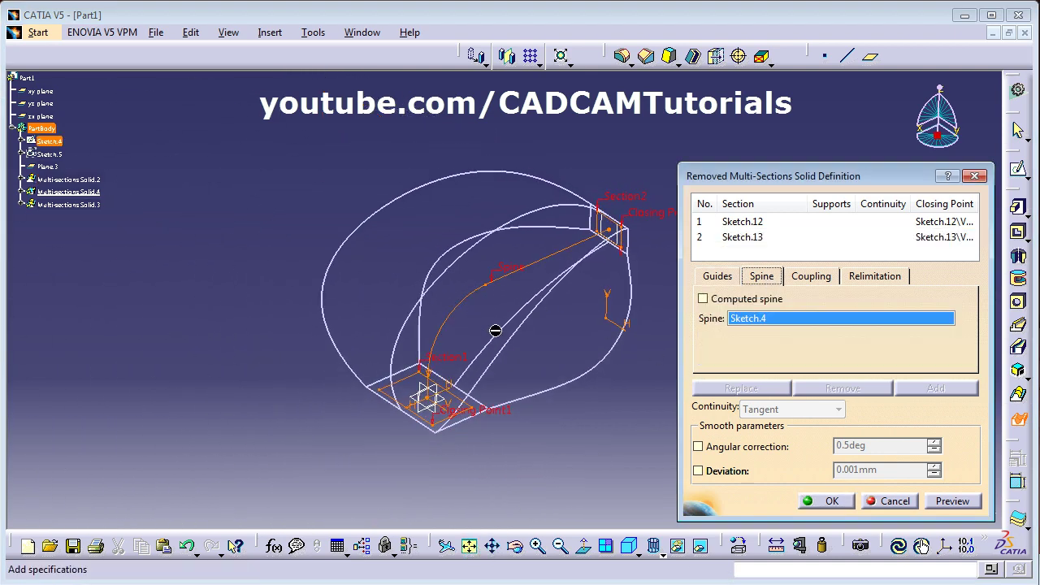
pyautogui.click(963, 505)
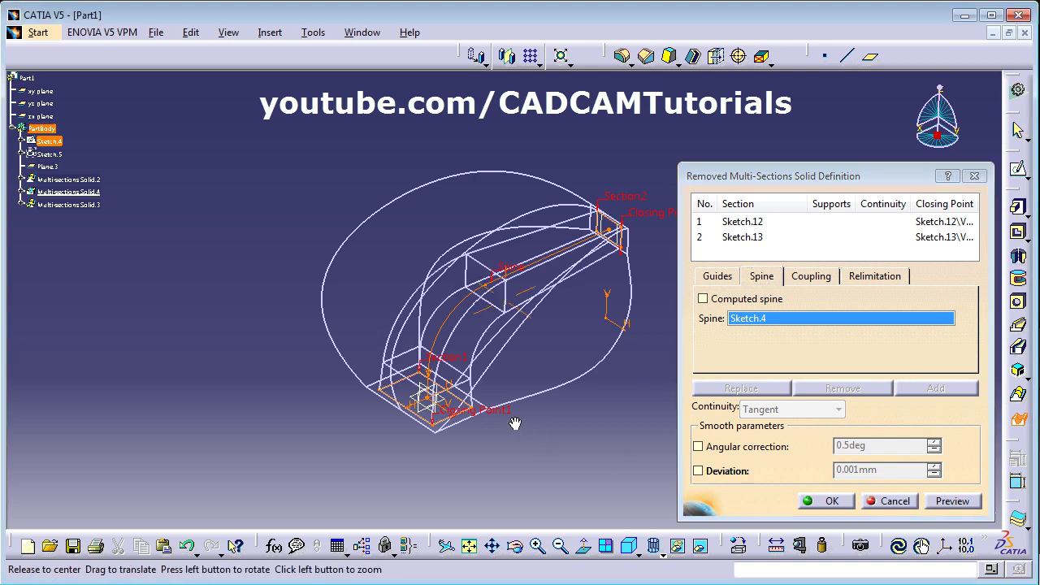
pyautogui.moveTo(520, 426); pyautogui.dragTo(434, 357, button='middle')
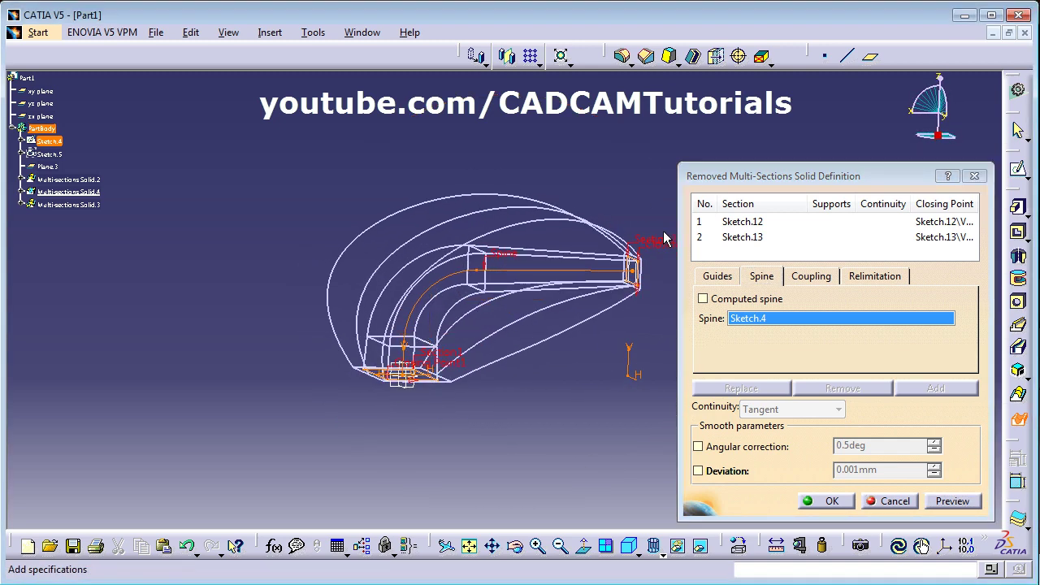
pyautogui.click(830, 501)
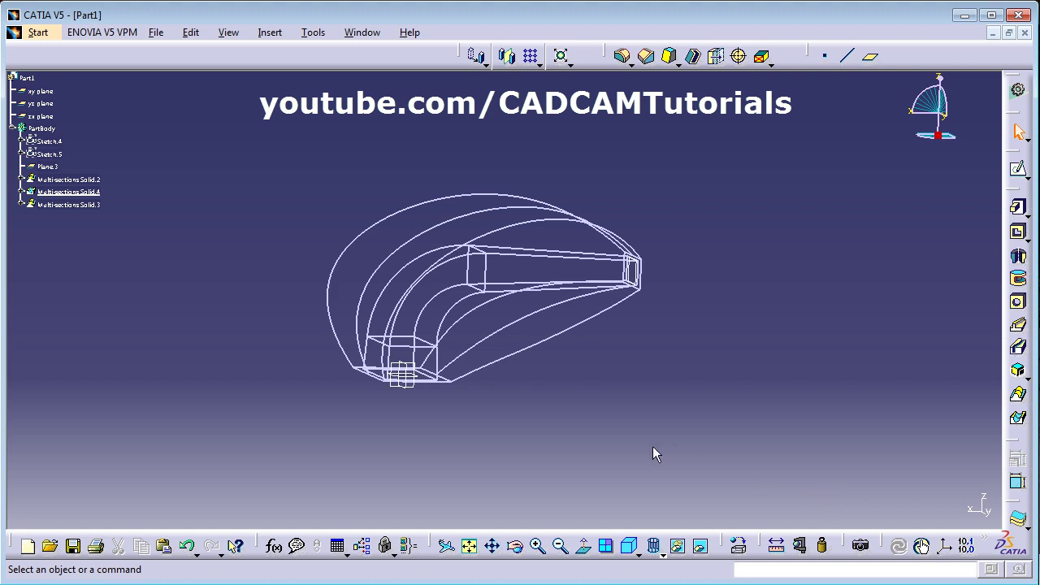
# - Display the model shaded with edges and examine the hollowed solid inside and out, ending in the isometric view
pyautogui.click(664, 557)
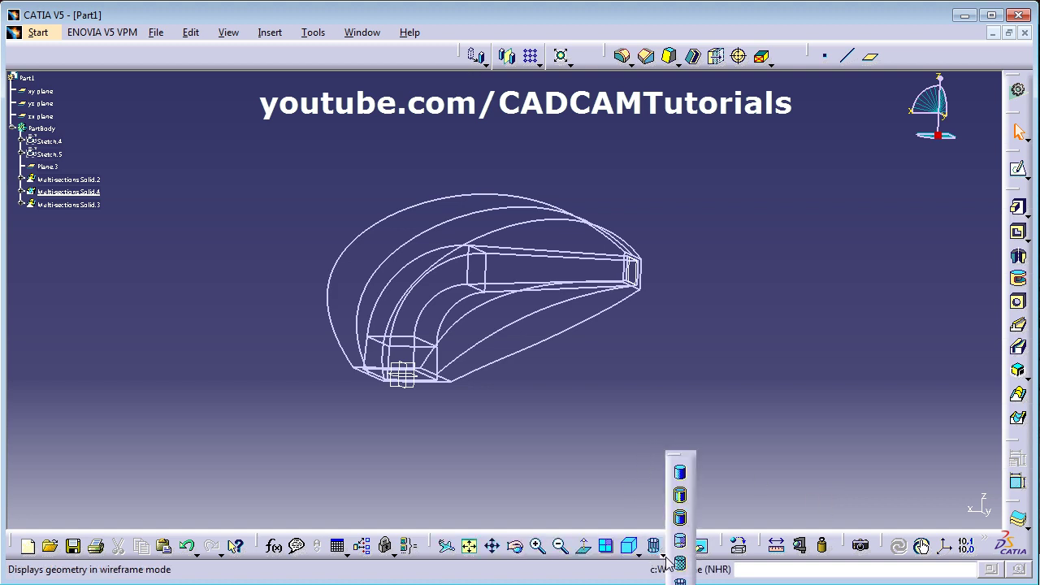
pyautogui.click(681, 497)
pyautogui.moveTo(499, 428)
pyautogui.mouseDown(button='middle')
pyautogui.moveTo(514, 233)
pyautogui.moveTo(495, 143)
pyautogui.moveTo(620, 199)
pyautogui.moveTo(499, 309)
pyautogui.moveTo(665, 293)
pyautogui.moveTo(608, 287)
pyautogui.moveTo(488, 211)
pyautogui.moveTo(406, 225)
pyautogui.moveTo(500, 244)
pyautogui.moveTo(504, 137)
pyautogui.moveTo(548, 255)
pyautogui.moveTo(615, 202)
pyautogui.moveTo(515, 348)
pyautogui.mouseUp(button='middle')
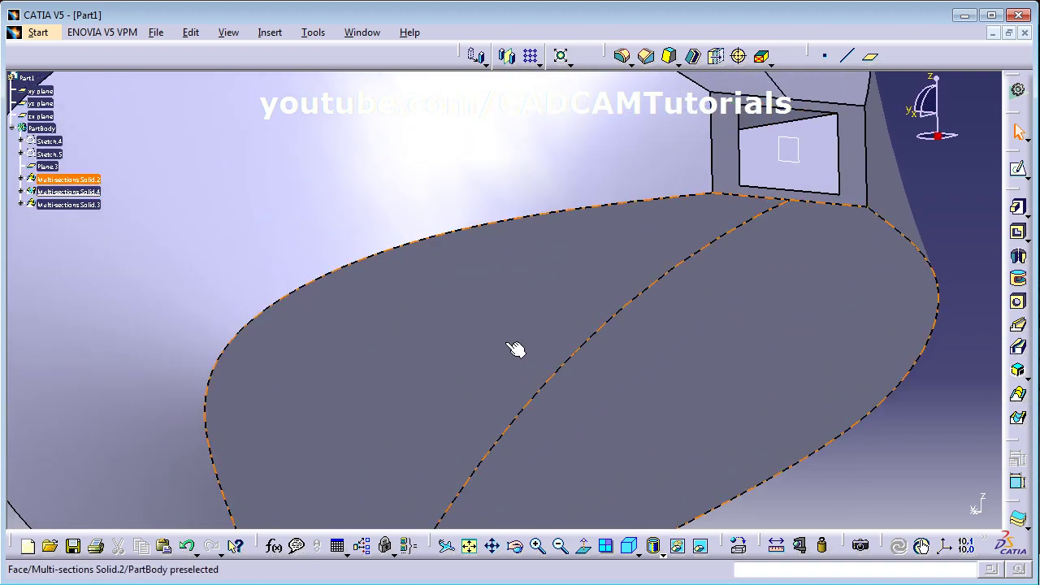
pyautogui.click(632, 551)
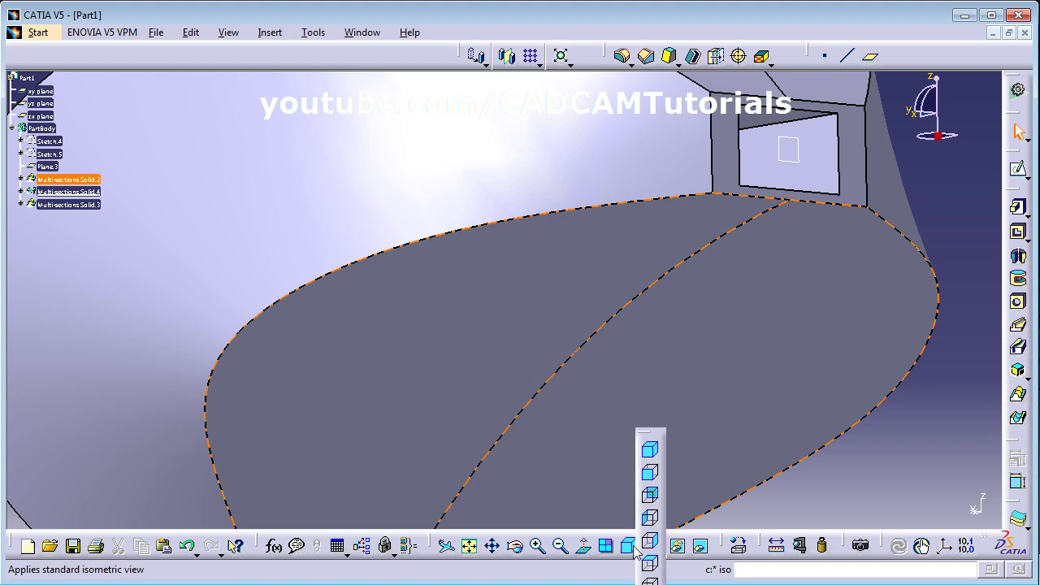
pyautogui.click(632, 551)
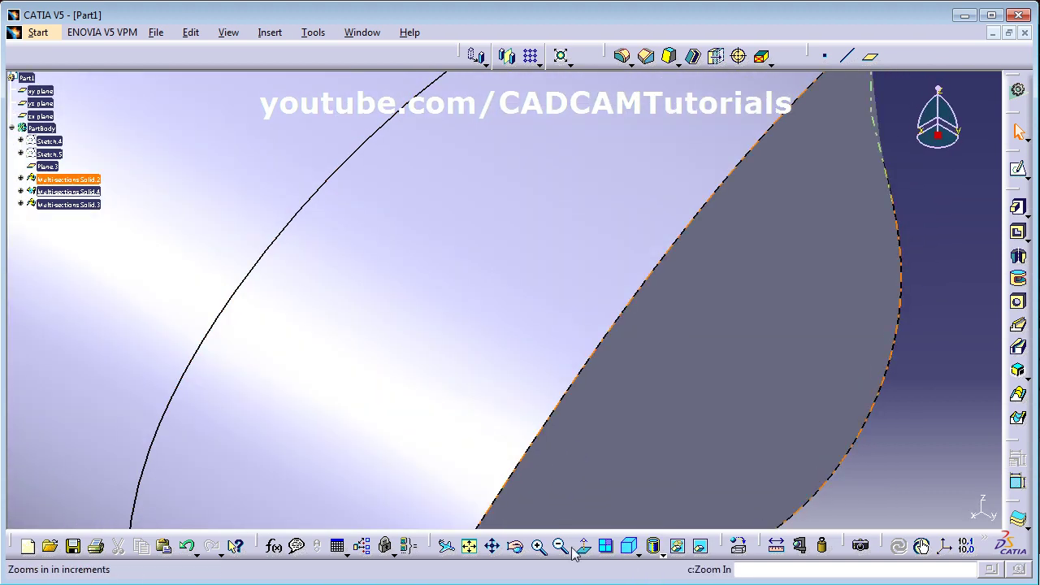
pyautogui.click(469, 545)
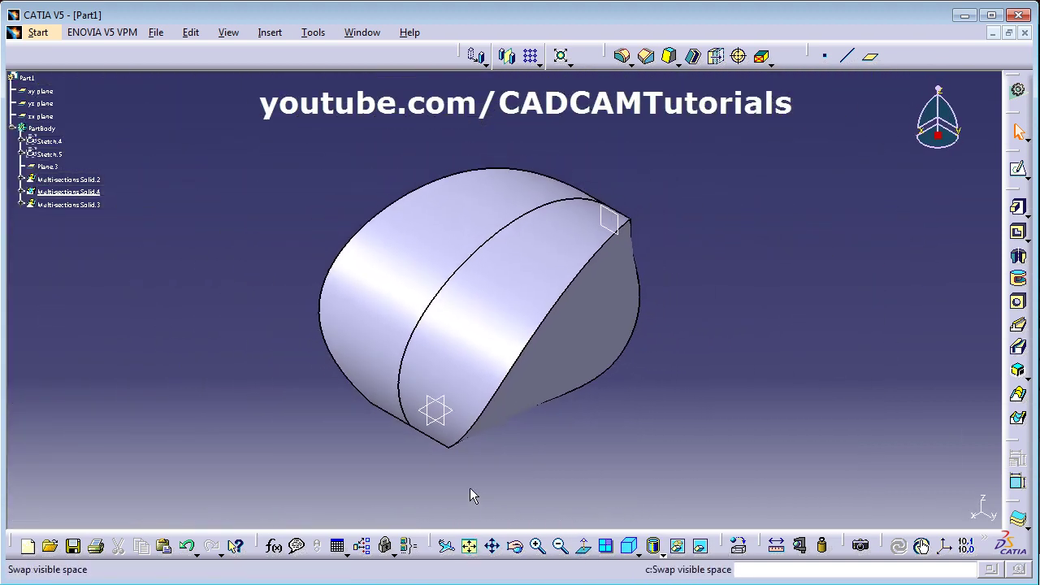
pyautogui.moveTo(471, 492); pyautogui.dragTo(323, 481, button='middle')
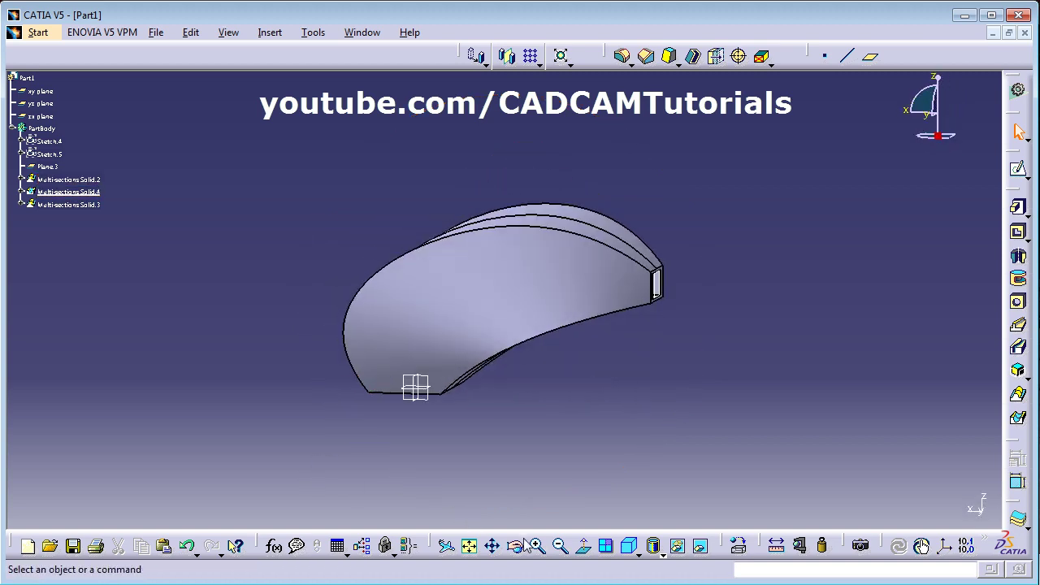
pyautogui.click(470, 556)
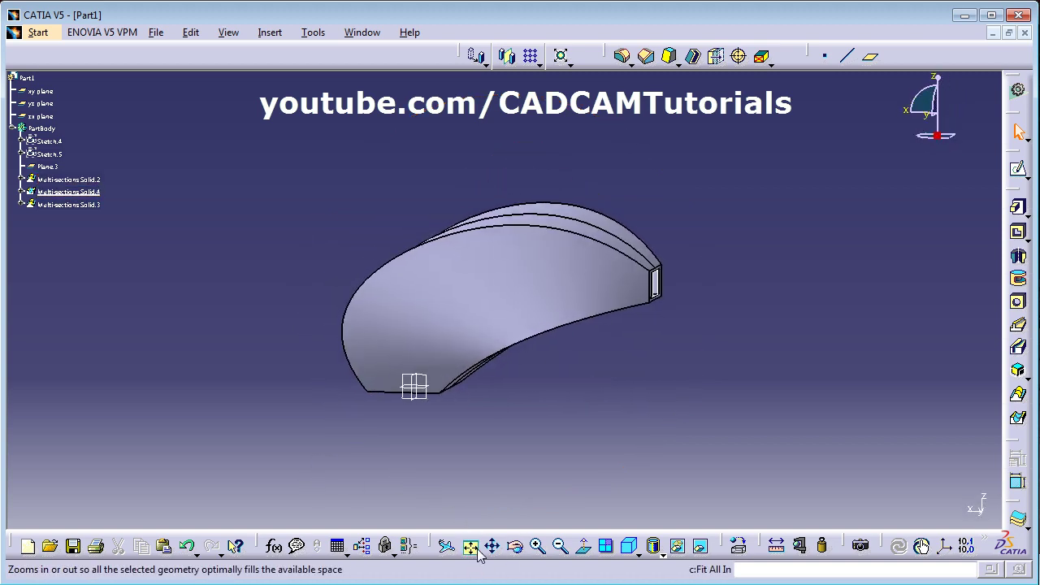
pyautogui.click(630, 546)
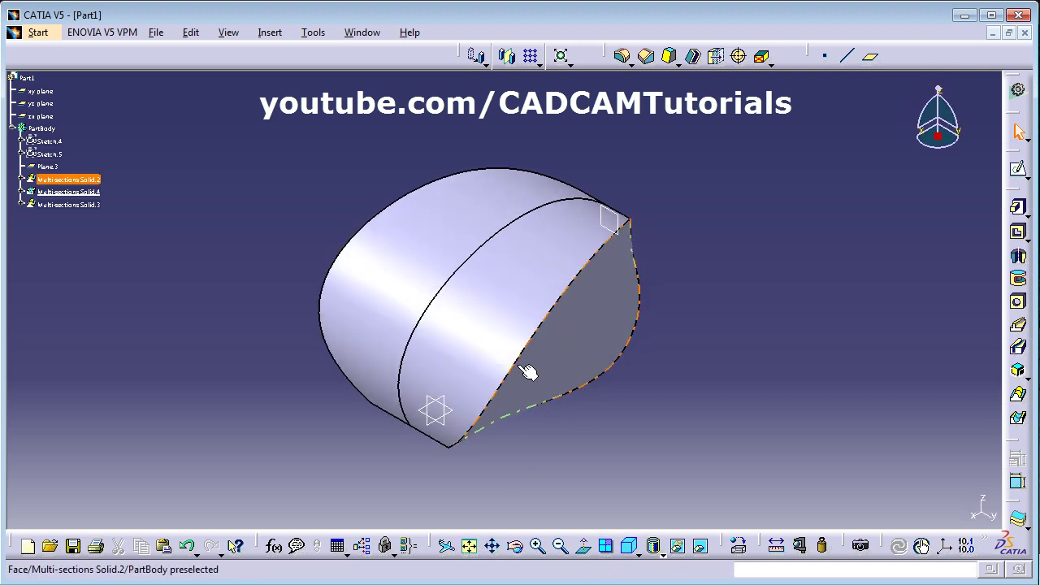
pyautogui.moveTo(528, 372); pyautogui.dragTo(581, 329, button='middle')
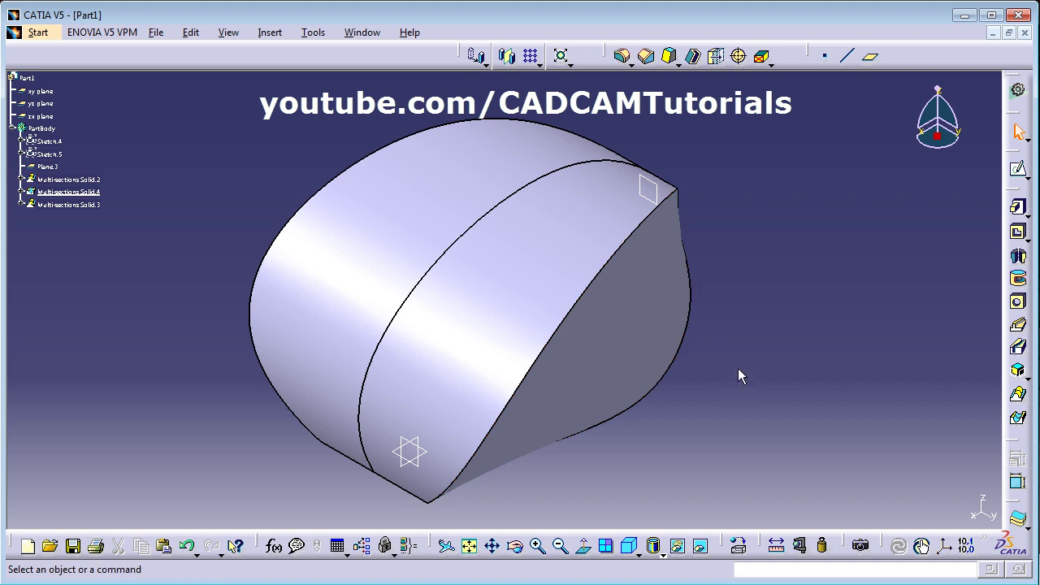